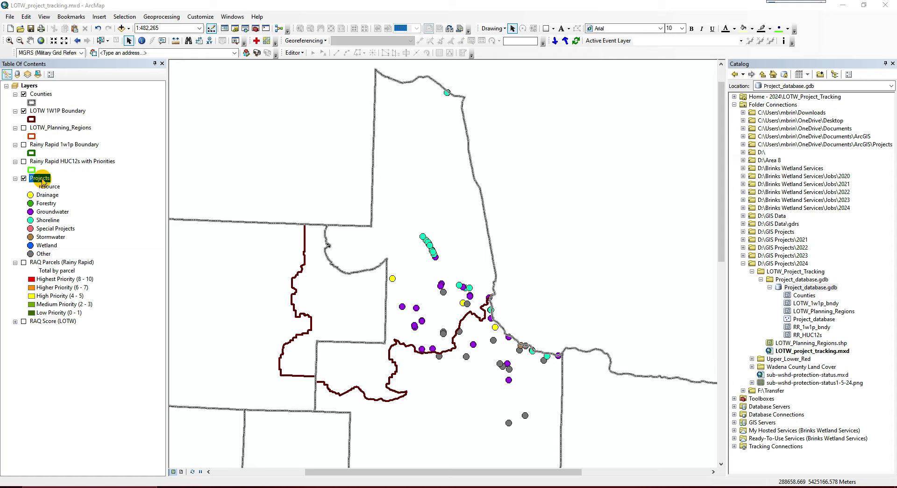
# Review the fields and records in the attribute table of the Projects layer, including the columns out of view, and close it.
pyautogui.rightClick(40, 181)
pyautogui.click(77, 205)
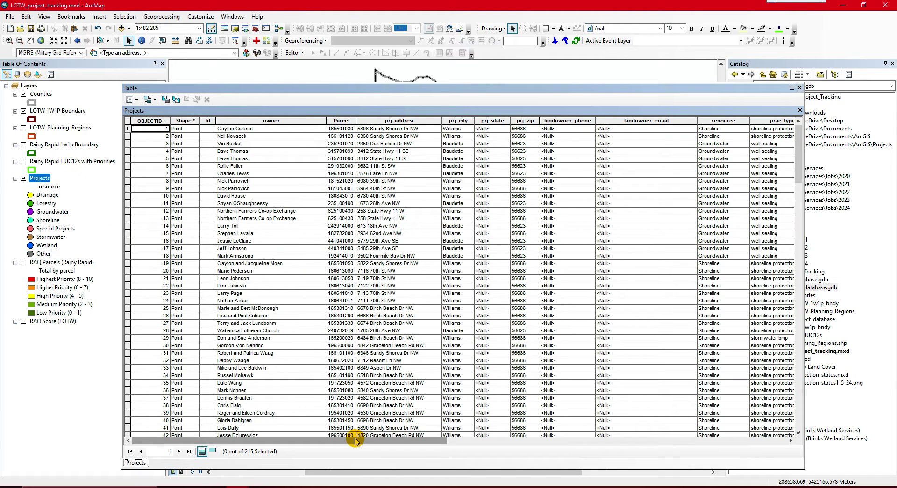
pyautogui.moveTo(355, 440)
pyautogui.mouseDown()
pyautogui.moveTo(668, 446)
pyautogui.moveTo(428, 443)
pyautogui.mouseUp()
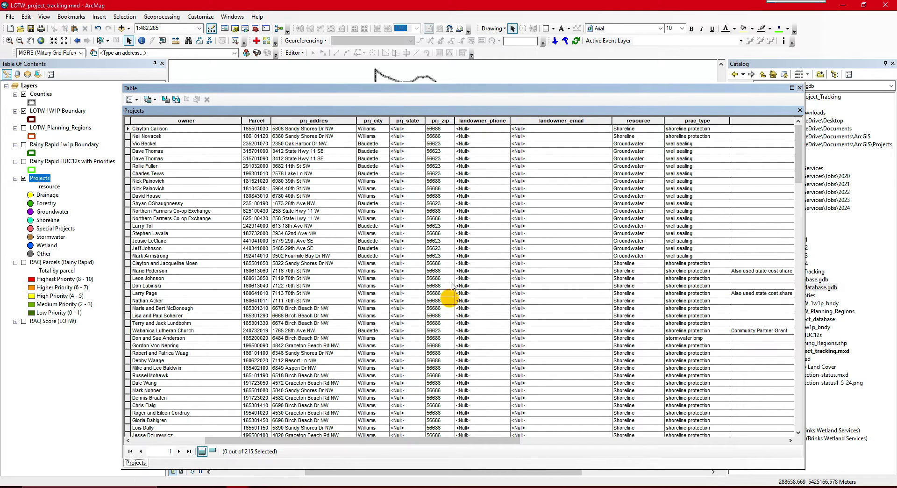
pyautogui.moveTo(421, 440); pyautogui.dragTo(614, 441)
pyautogui.click(800, 87)
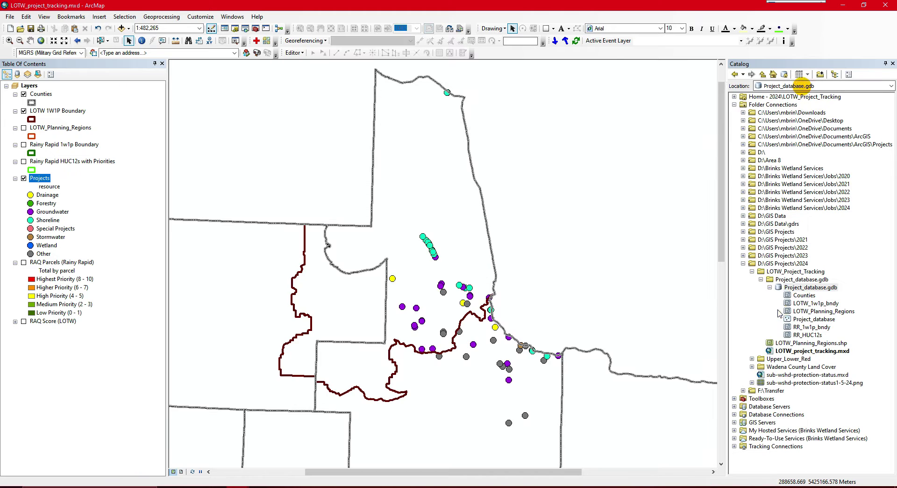
# Review the coded values of the Grant, Practice Type, Resource, State and Status domains in the Project_database.gdb properties.
pyautogui.rightClick(805, 290)
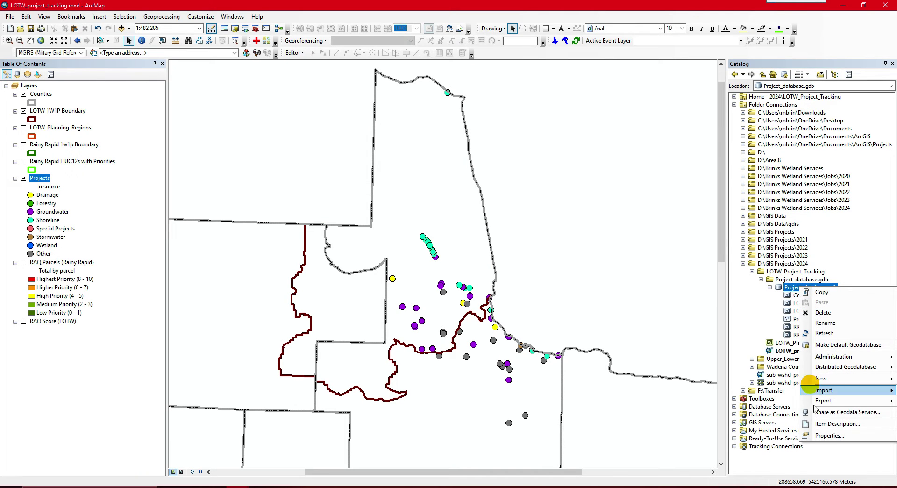
pyautogui.click(823, 436)
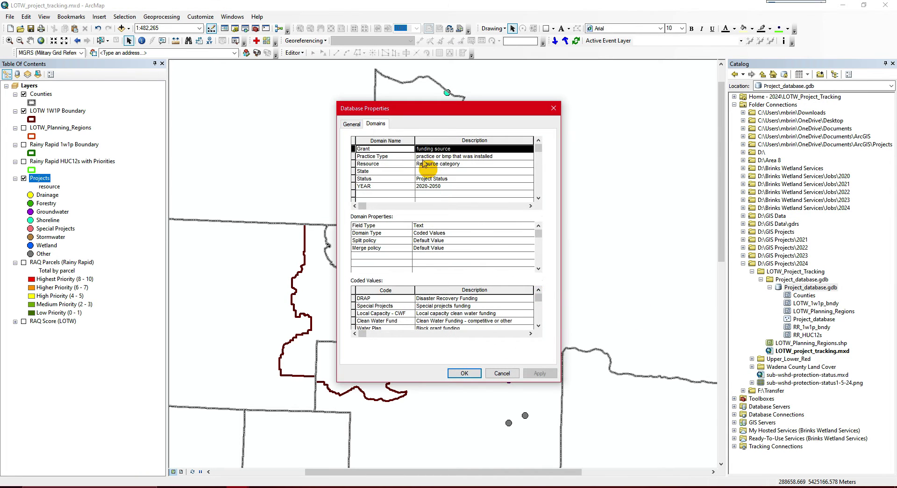
pyautogui.click(396, 157)
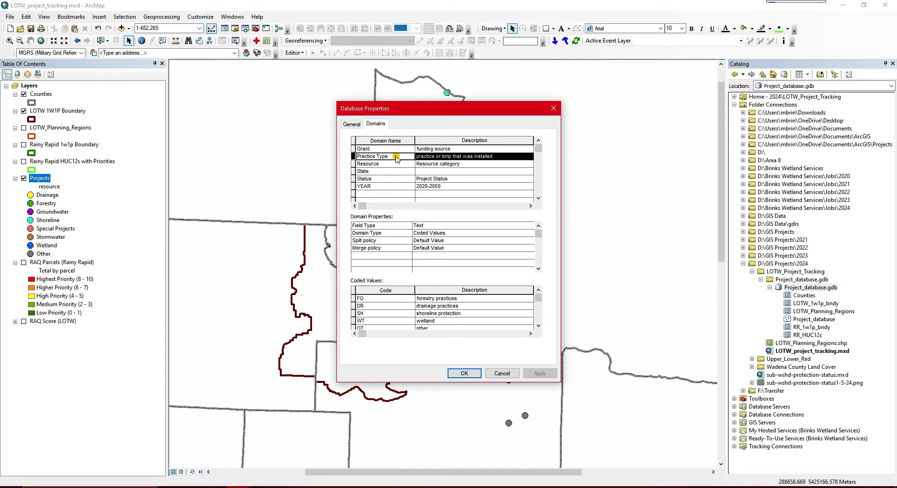
pyautogui.click(393, 165)
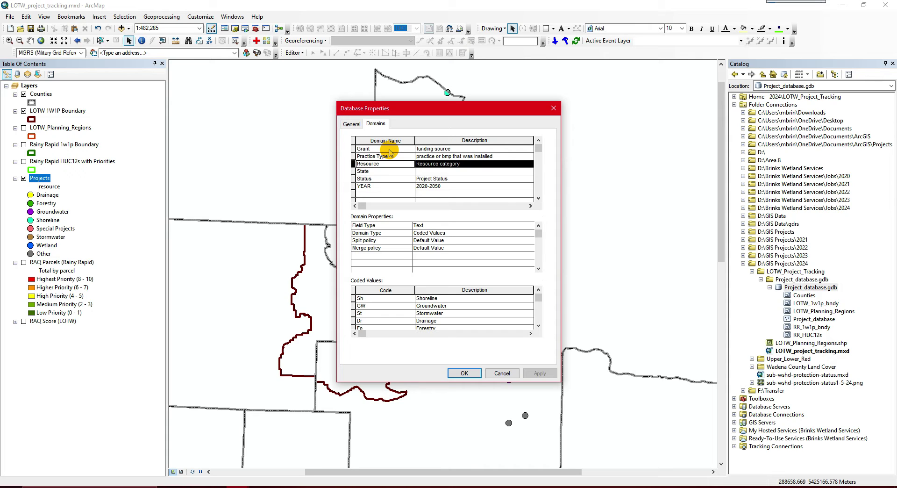
pyautogui.click(389, 148)
pyautogui.click(391, 156)
pyautogui.click(394, 164)
pyautogui.click(393, 171)
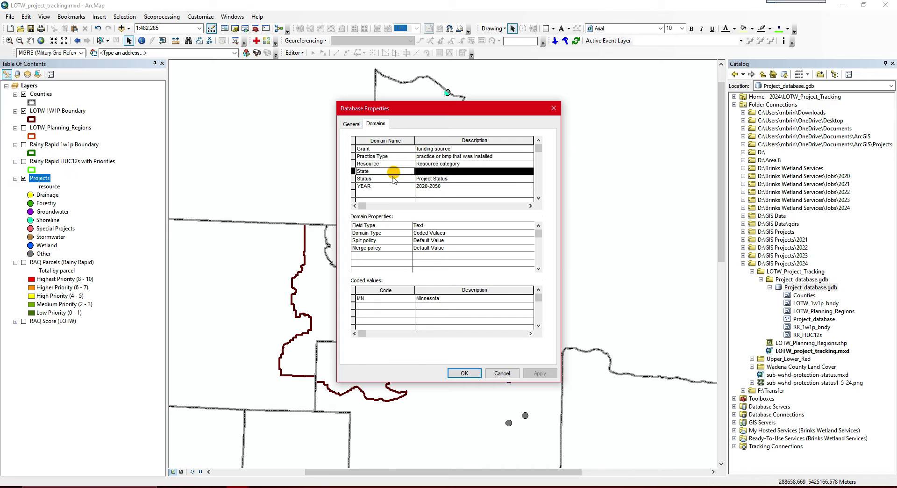
pyautogui.click(392, 179)
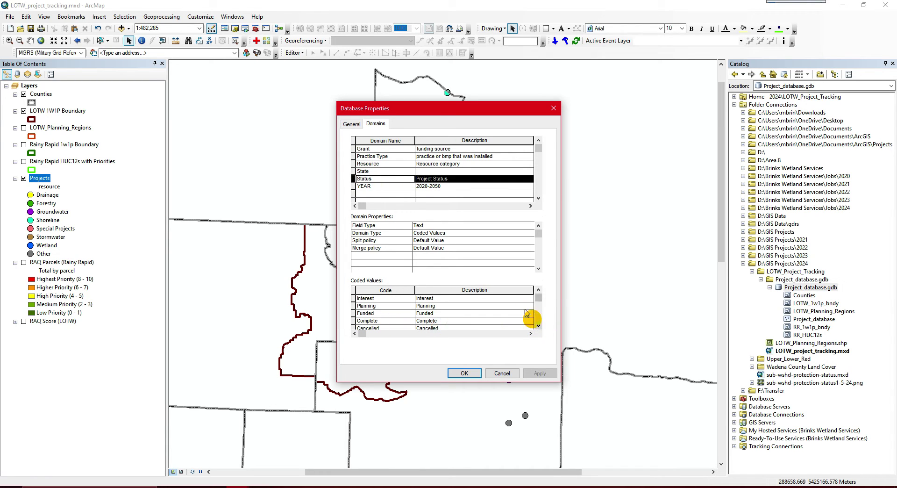
pyautogui.click(538, 325)
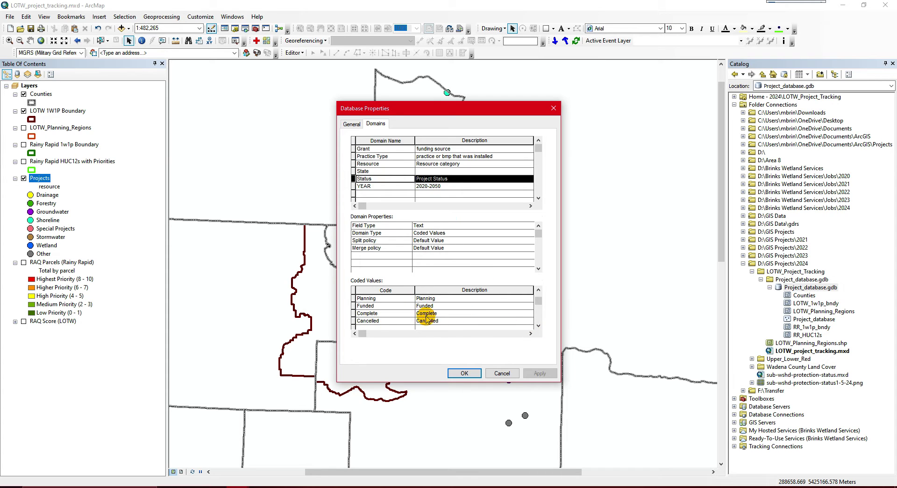
pyautogui.click(538, 289)
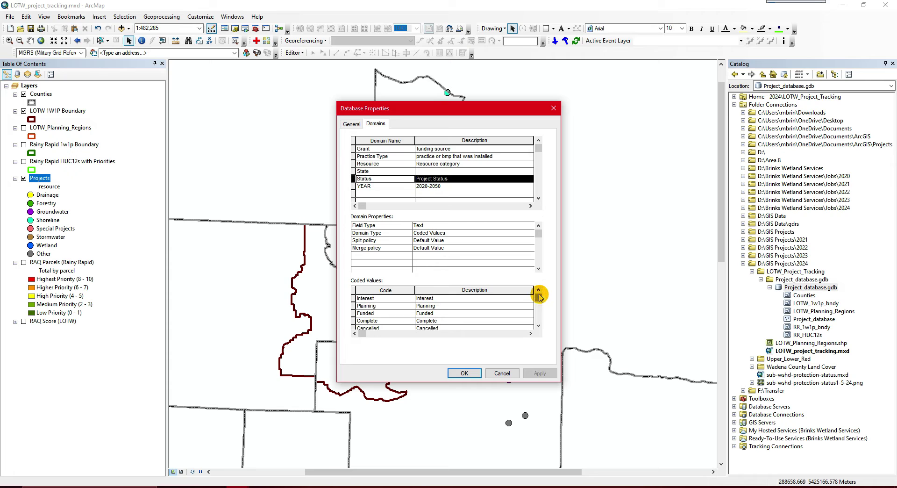
pyautogui.click(554, 109)
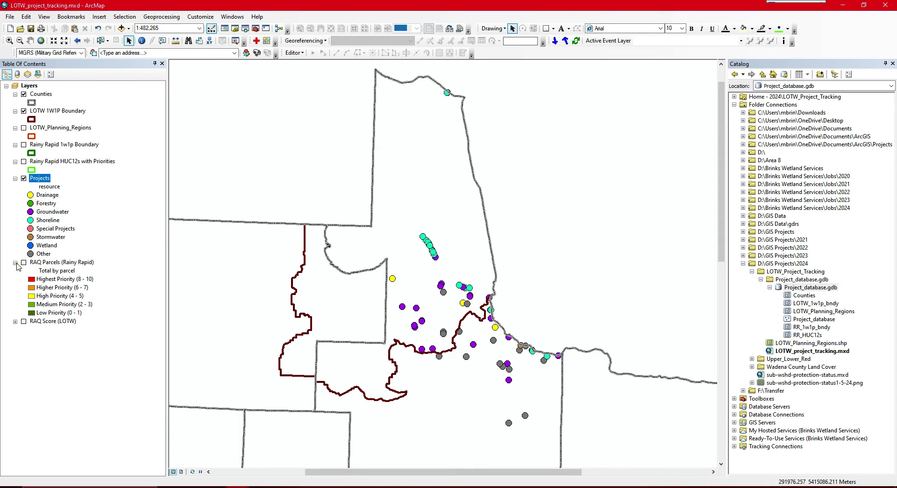
# Collapse the RAQ Parcels (Rainy Rapid) legend in the layer list and save the map document.
pyautogui.click(16, 263)
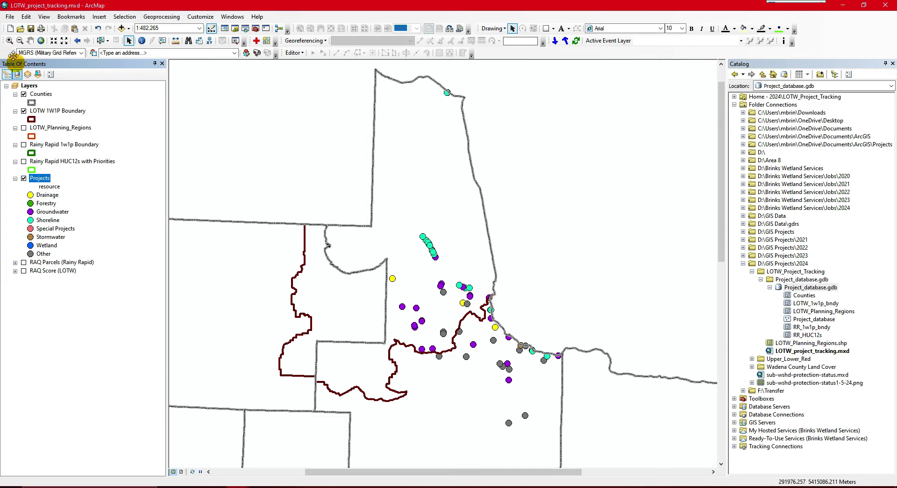
pyautogui.click(29, 29)
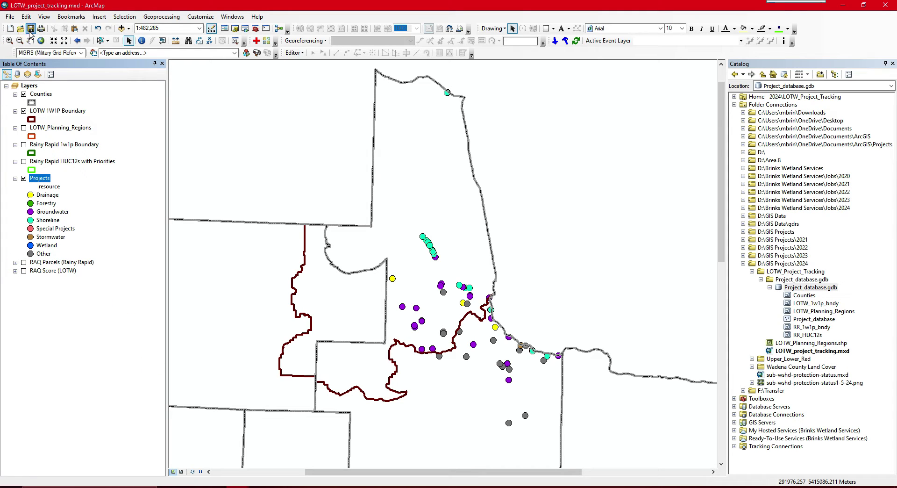
# Set up publishing the map as a service on the My Hosted Services connection, naming it LOTW_project_tracking1.
pyautogui.click(9, 16)
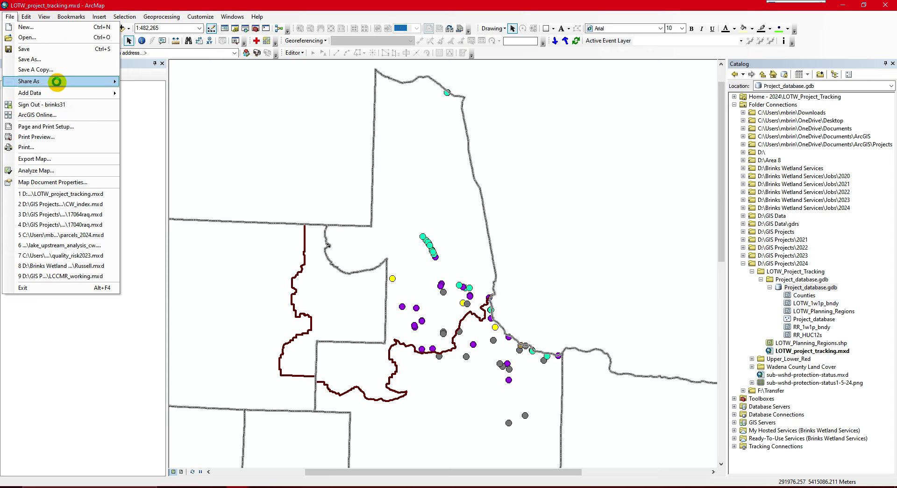
pyautogui.click(154, 90)
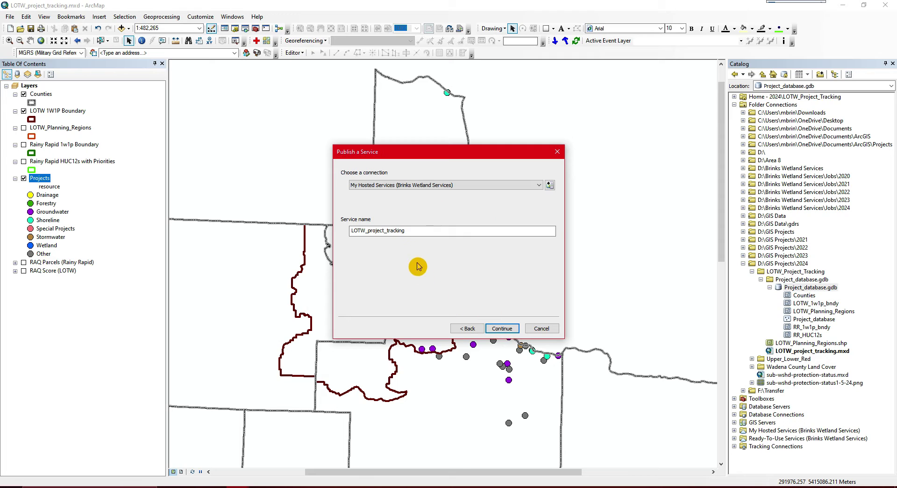
pyautogui.click(503, 328)
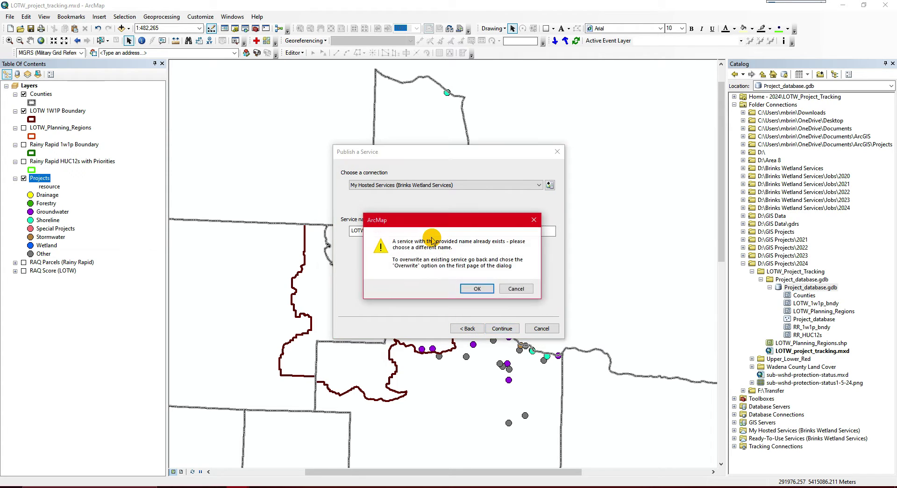
pyautogui.click(512, 289)
pyautogui.click(427, 232)
pyautogui.write('1')
pyautogui.click(502, 328)
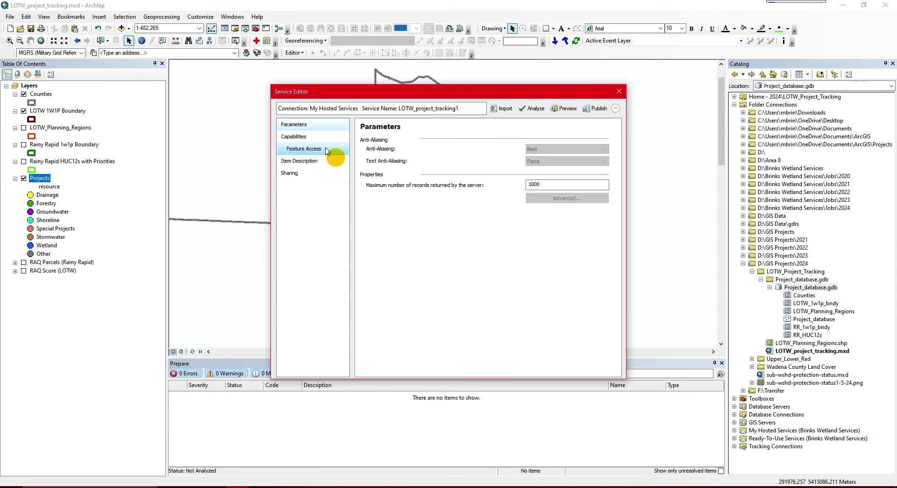
# Allow the Create, Delete, Query, Sync and Update operations for the service's feature access.
pyautogui.click(313, 137)
pyautogui.click(315, 149)
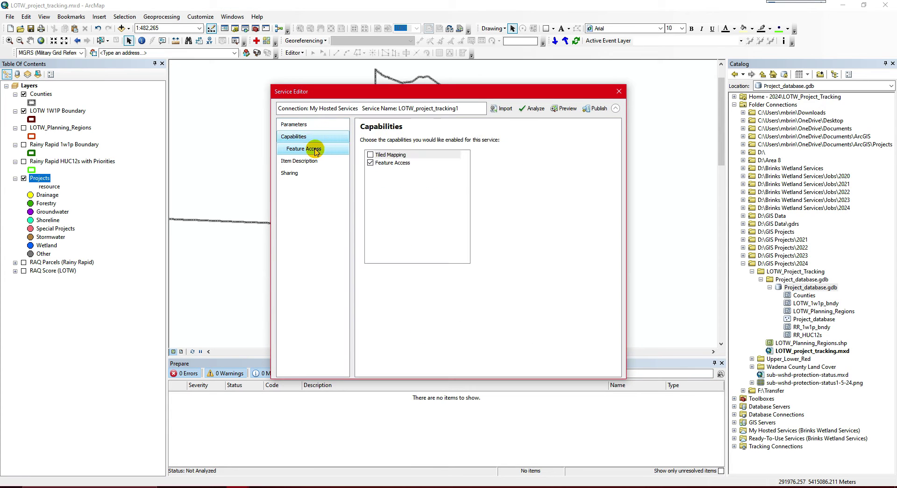
pyautogui.click(366, 174)
pyautogui.click(453, 175)
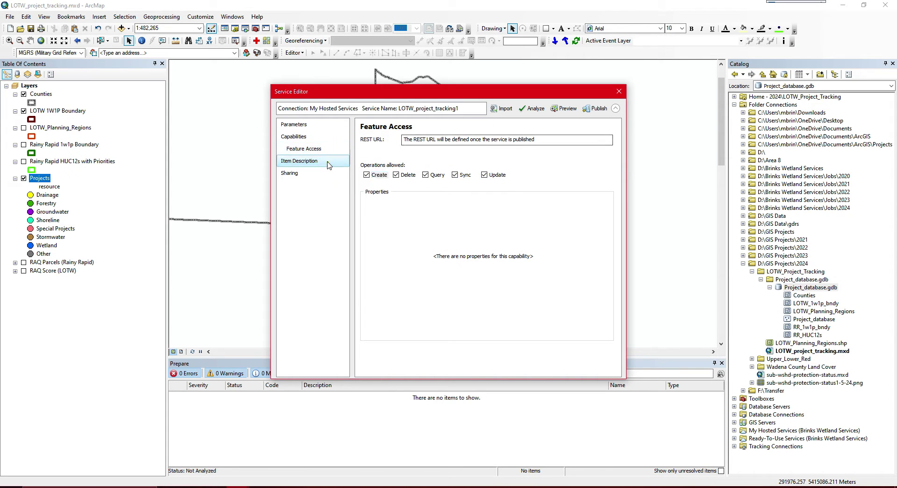
# Shorten the service's summary and description to "SWCD Project Tracking" and replace the tag with "LAke of the Woods".
pyautogui.click(304, 161)
pyautogui.moveTo(389, 152); pyautogui.dragTo(361, 153)
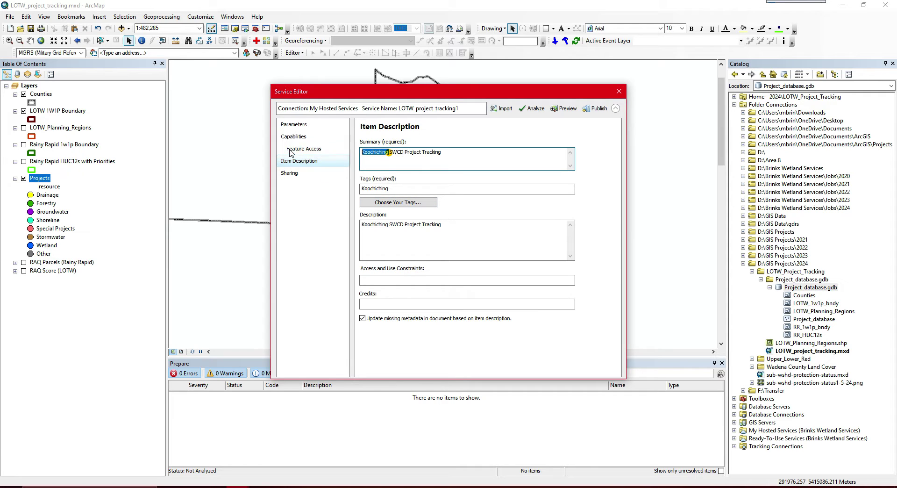
pyautogui.press('Delete')
pyautogui.doubleClick(390, 188)
pyautogui.press('Delete')
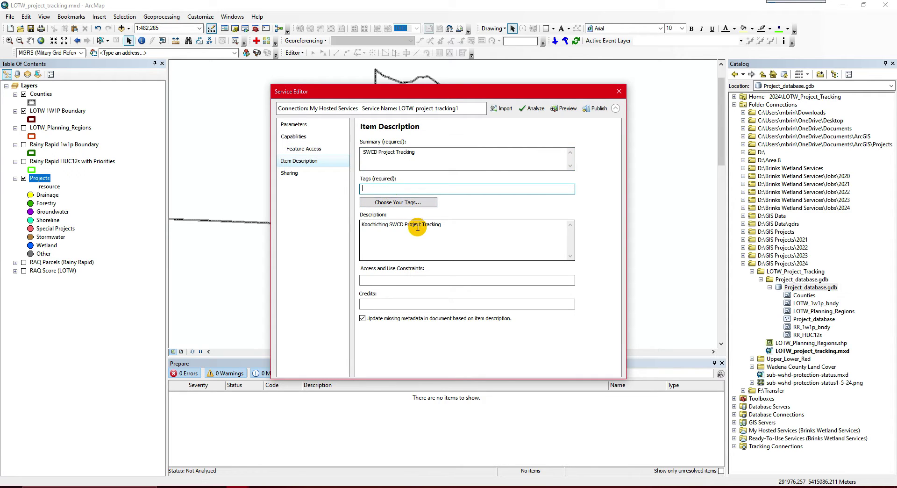
pyautogui.moveTo(390, 224); pyautogui.dragTo(361, 225)
pyautogui.press('Delete')
pyautogui.click(399, 188)
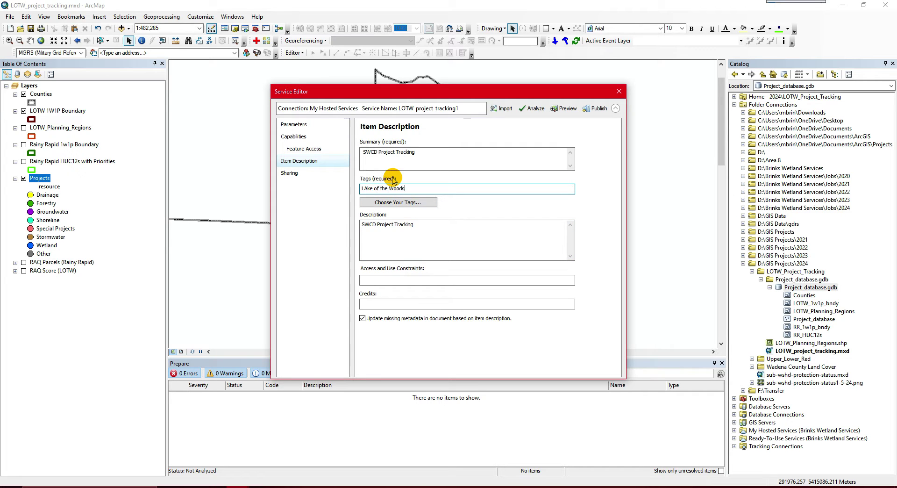
# Analyze the service for publishing issues and move the Service Editor clear of the analysis results.
pyautogui.click(531, 110)
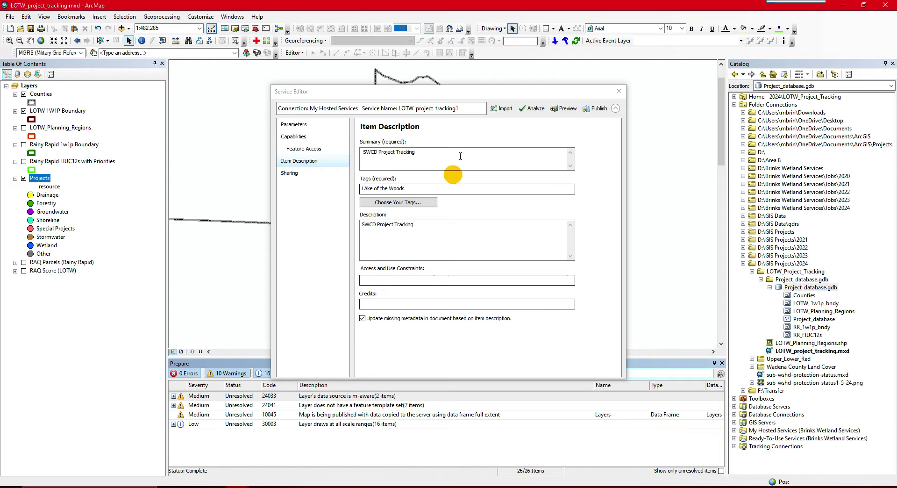
pyautogui.moveTo(484, 96); pyautogui.dragTo(474, 64)
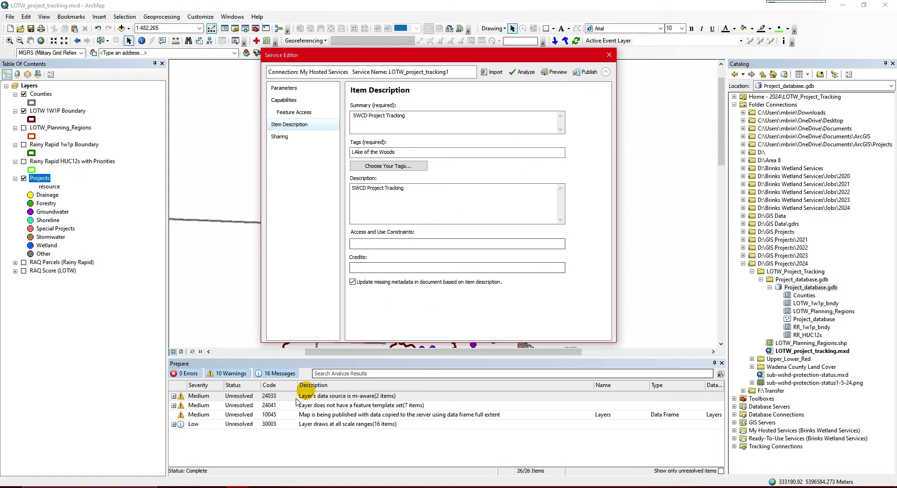
# Switch to ArcGIS Online in Chrome and view the item page of the hosted feature layer LOTW_project_tracking, including its Map Viewer opening options.
pyautogui.moveTo(192, 485)
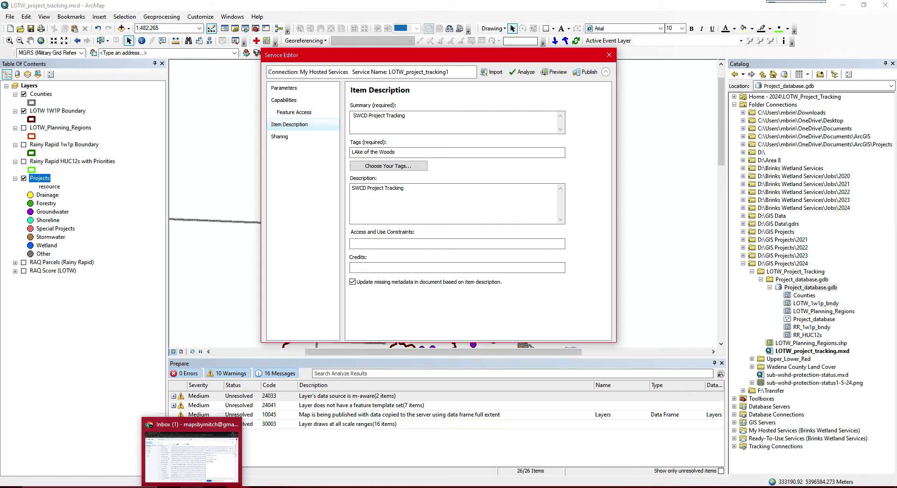
pyautogui.click(197, 458)
pyautogui.click(268, 5)
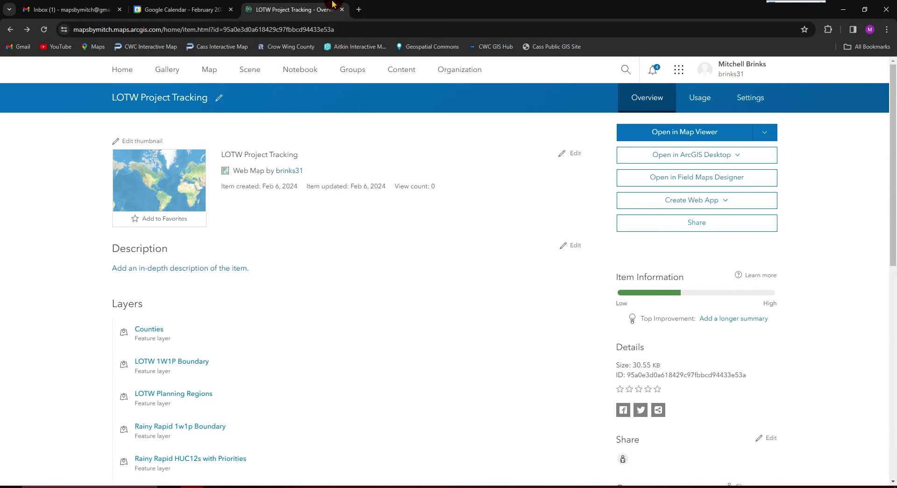
pyautogui.click(403, 70)
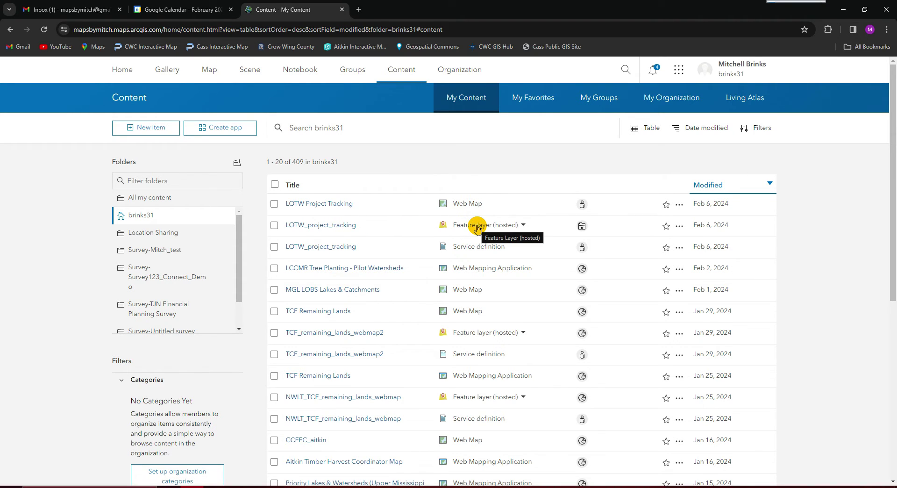
pyautogui.click(322, 227)
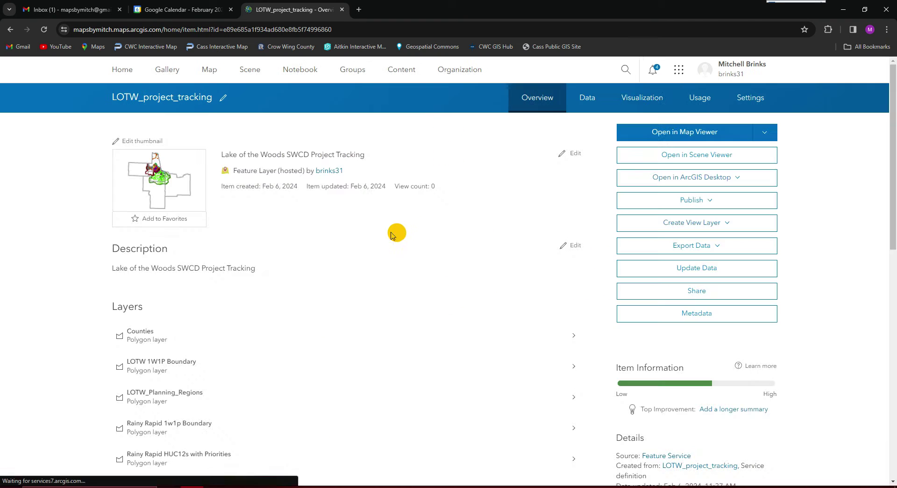
pyautogui.click(770, 135)
pyautogui.click(806, 156)
# Return to the content list and open the LOTW Project Tracking web map in Map Viewer.
pyautogui.click(408, 69)
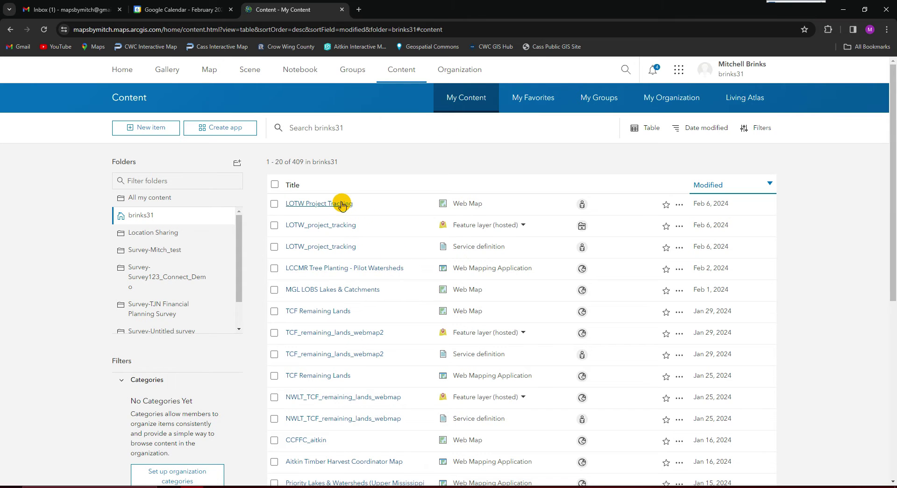
pyautogui.click(339, 206)
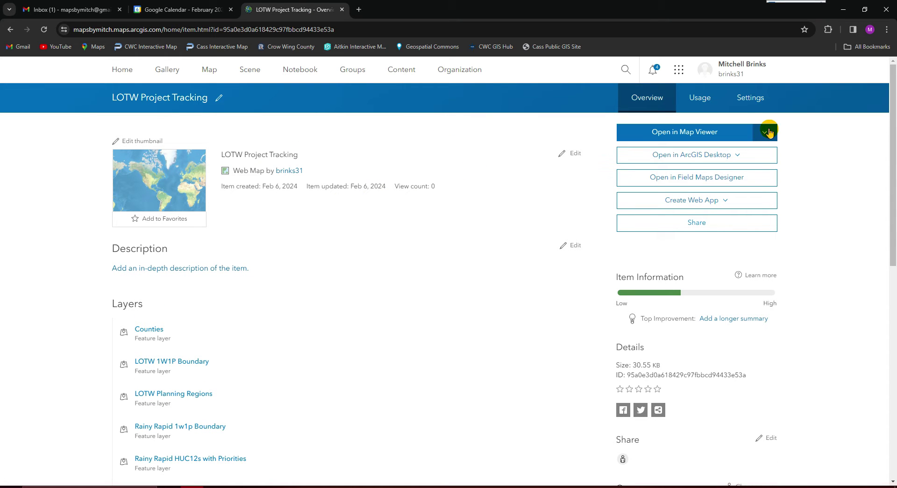
pyautogui.click(764, 133)
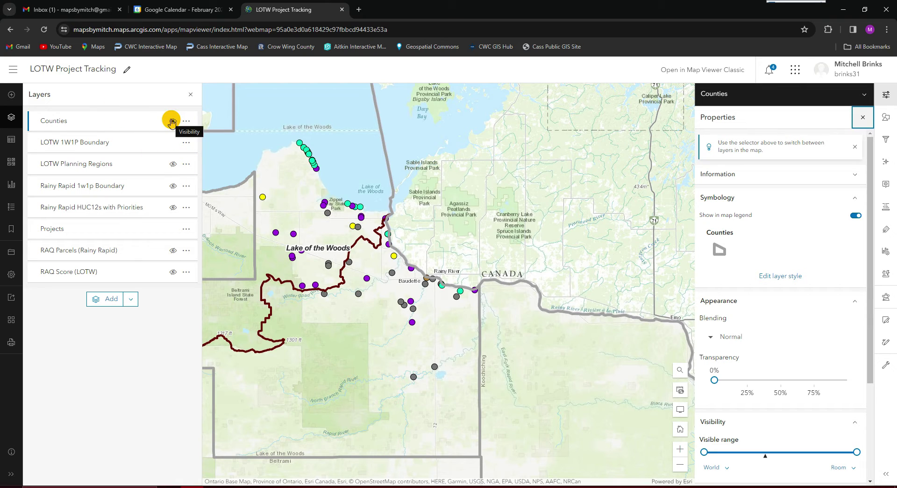
# Examine the Counties layer's visible range setting and how the map display changes when zoomed in near Baudette.
pyautogui.scroll(-1, 769, 411)
pyautogui.scroll(-3, 769, 409)
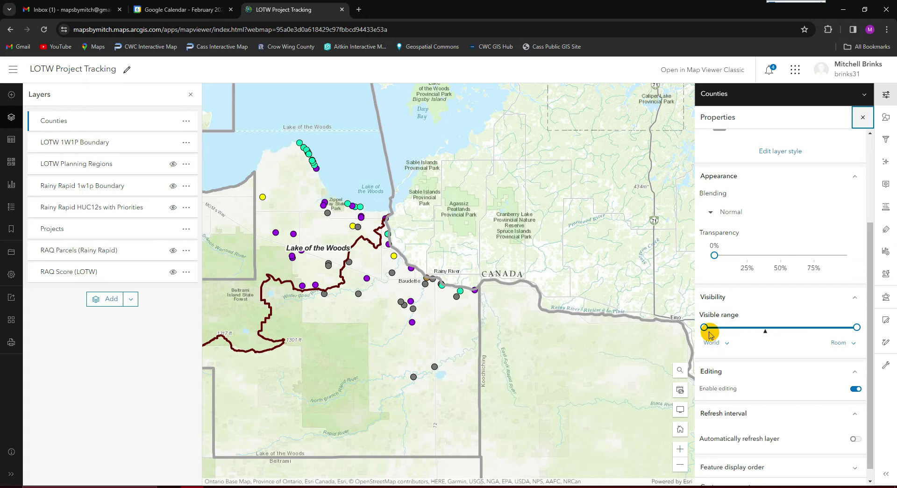
pyautogui.moveTo(704, 328)
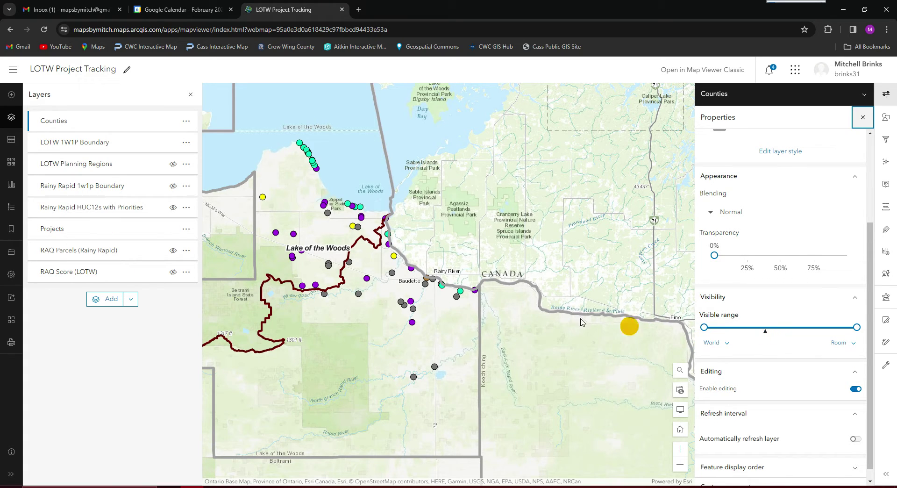
pyautogui.scroll(1, 374, 272)
pyautogui.scroll(1, 375, 275)
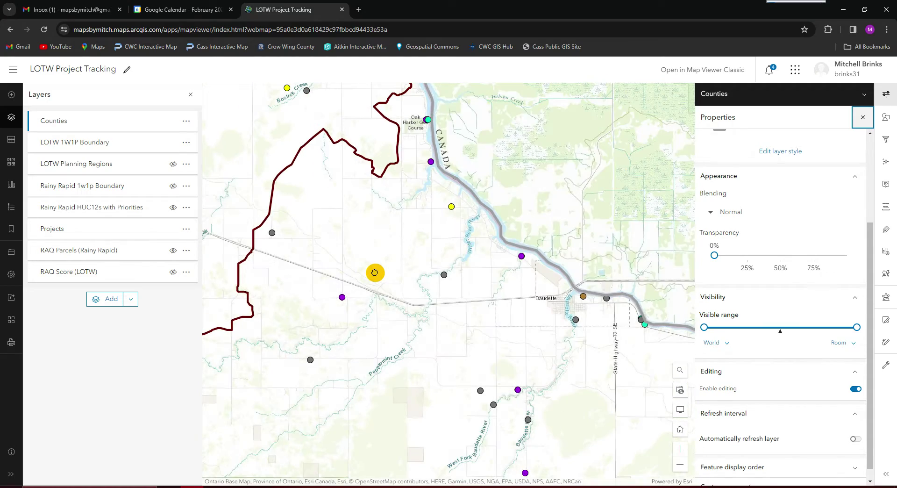
# Open the web map in Map Viewer Classic and apply labels showing the owner field to the Projects layer.
pyautogui.scroll(-3, 310, 250)
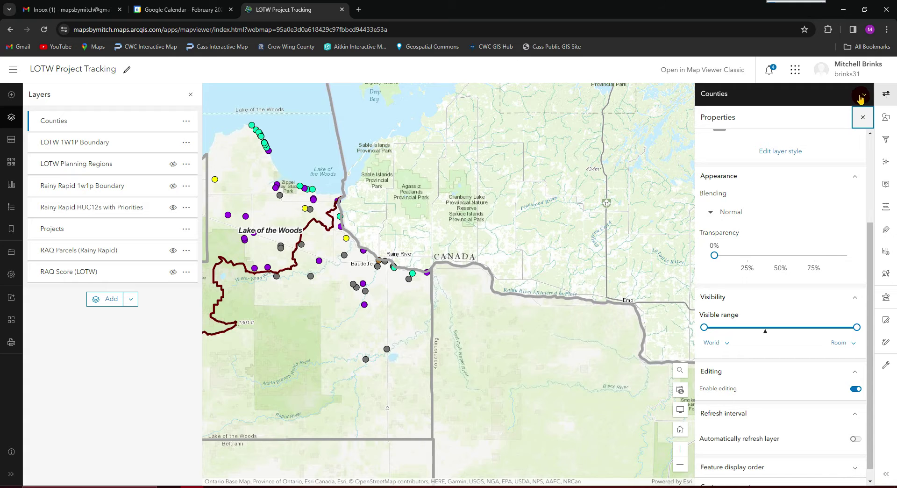
pyautogui.click(701, 70)
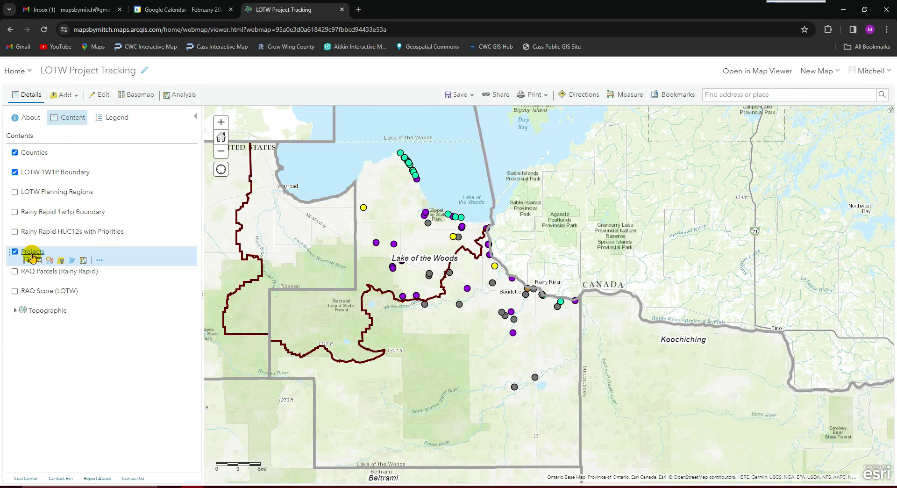
pyautogui.click(31, 252)
pyautogui.click(100, 260)
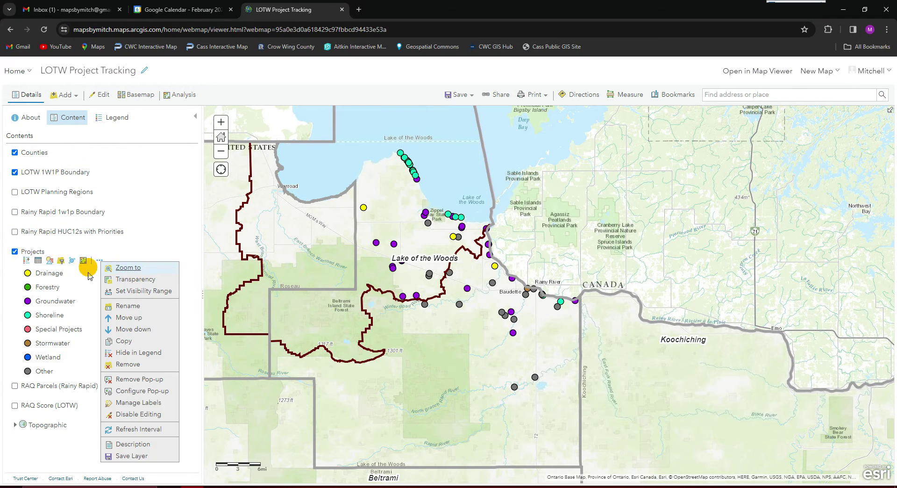
pyautogui.click(141, 403)
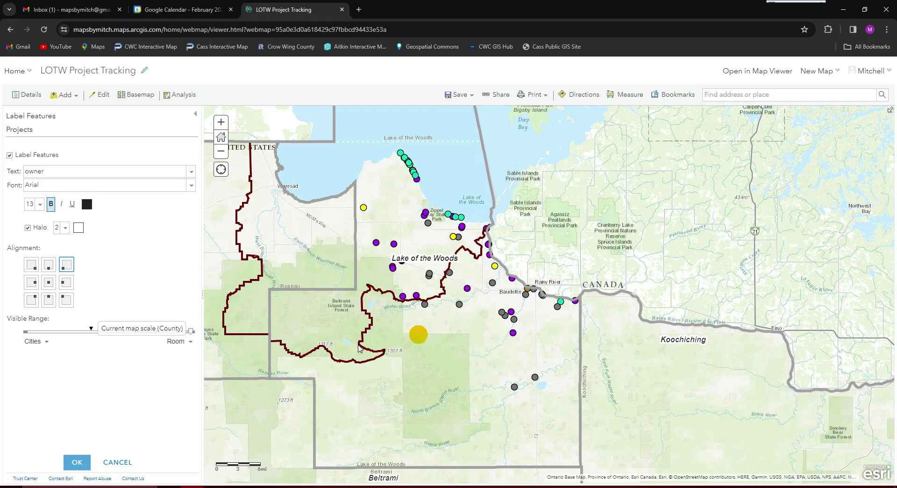
pyautogui.click(77, 462)
# Check the Projects labels at a closer map scale and view the layer's editing and refresh interval options.
pyautogui.scroll(3, 433, 322)
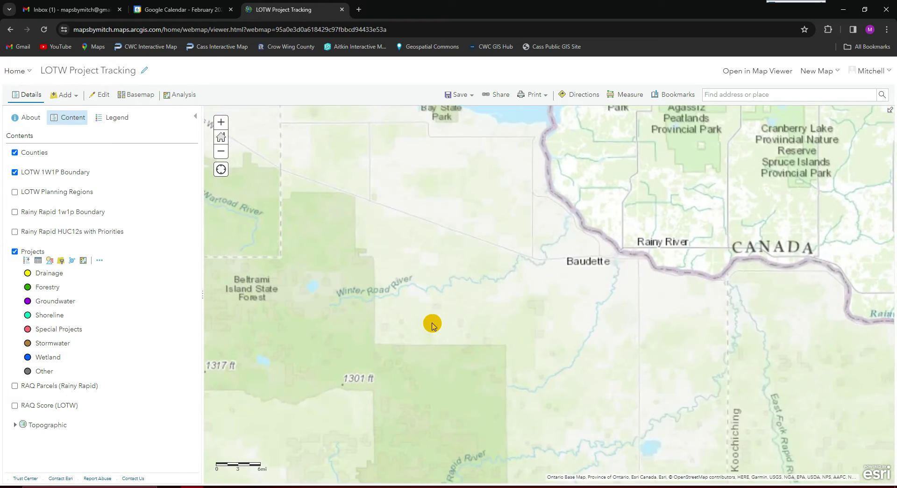
pyautogui.scroll(2, 460, 292)
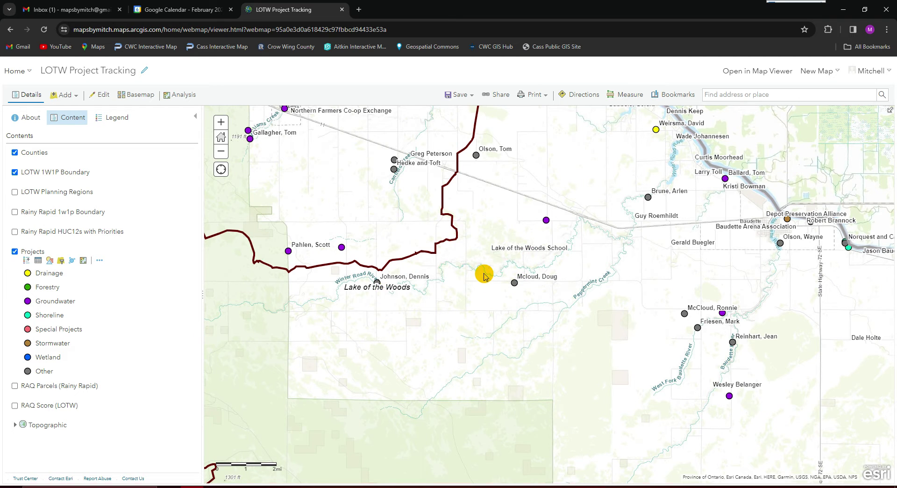
pyautogui.scroll(-2, 476, 274)
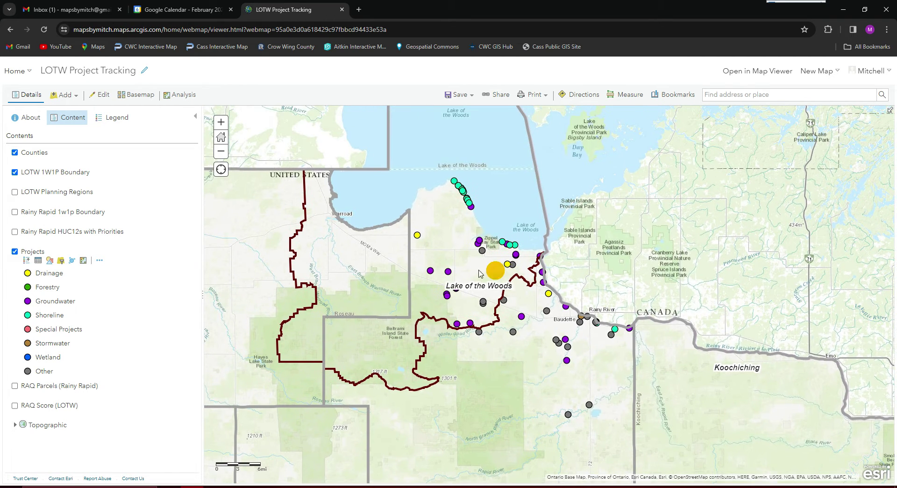
pyautogui.click(99, 261)
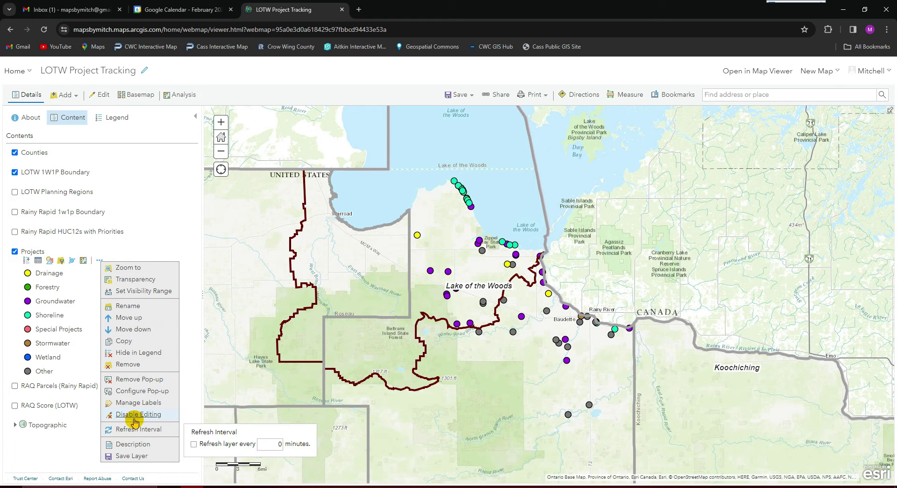
pyautogui.click(178, 137)
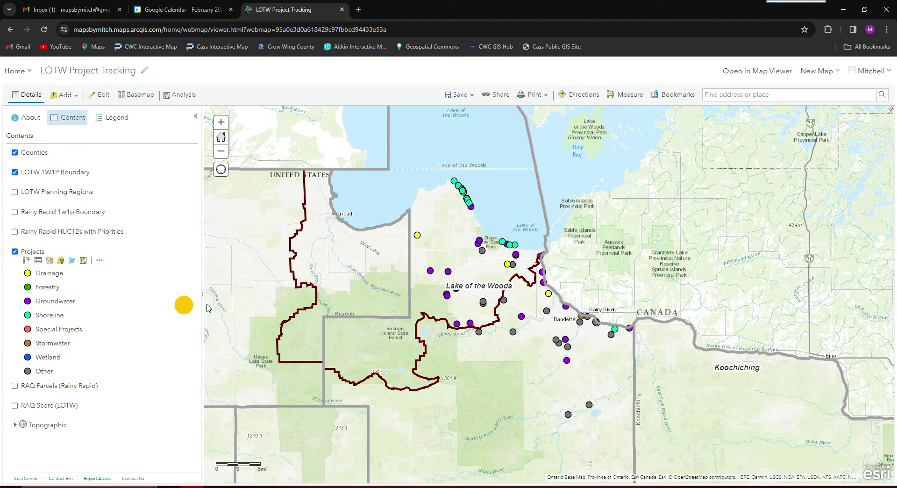
# Save the web map at its current extent and go through its sharing options.
pyautogui.click(471, 95)
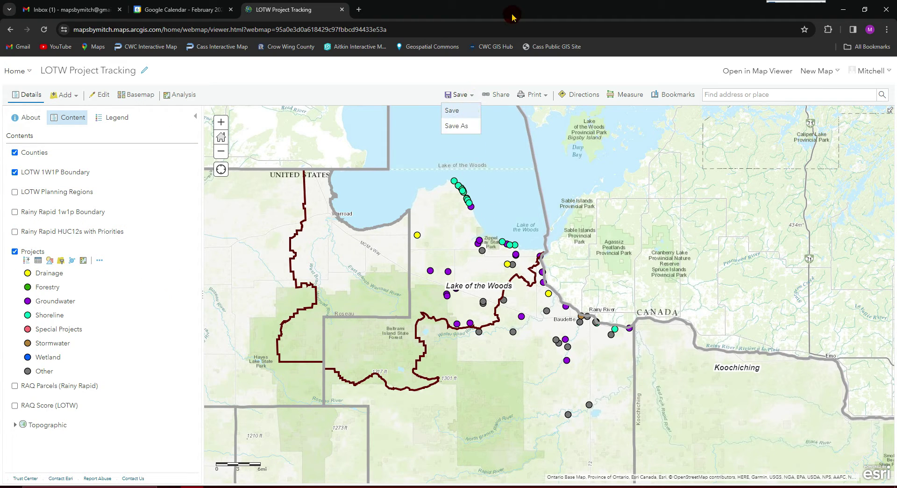
pyautogui.click(541, 70)
pyautogui.doubleClick(513, 242)
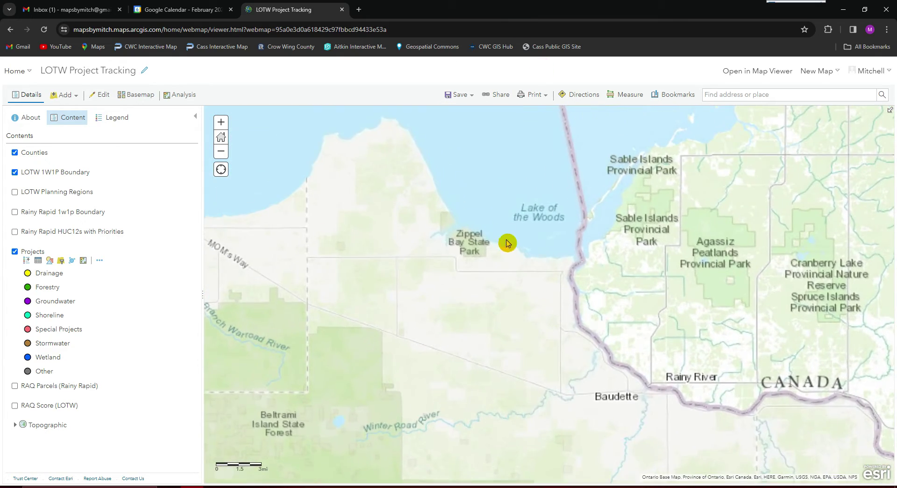
pyautogui.scroll(-1, 490, 229)
pyautogui.click(457, 94)
pyautogui.click(453, 111)
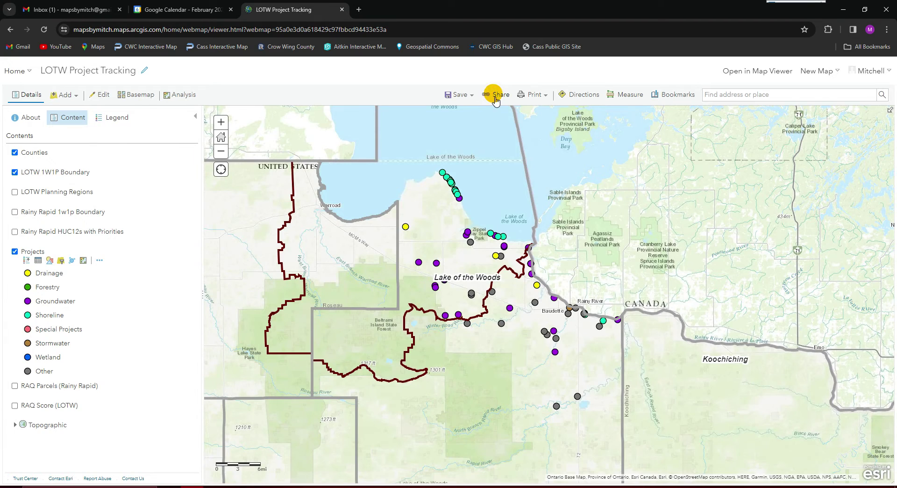
pyautogui.click(495, 95)
pyautogui.click(255, 185)
pyautogui.click(631, 411)
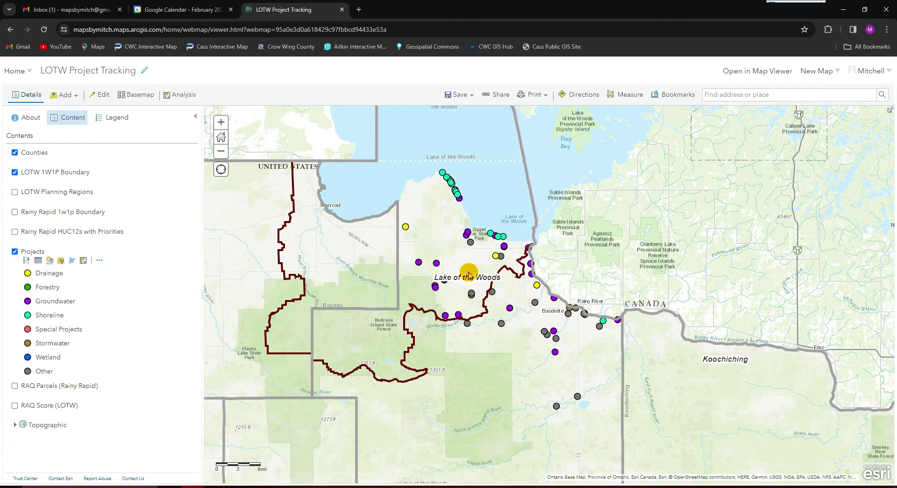
# Return to the content list and open the item page of the LOTW Project Tracking web map.
pyautogui.click(19, 71)
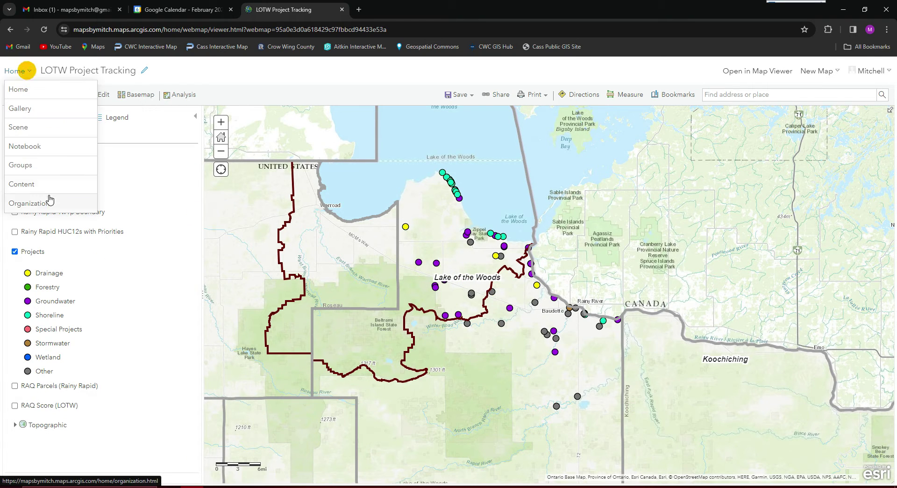
pyautogui.click(42, 187)
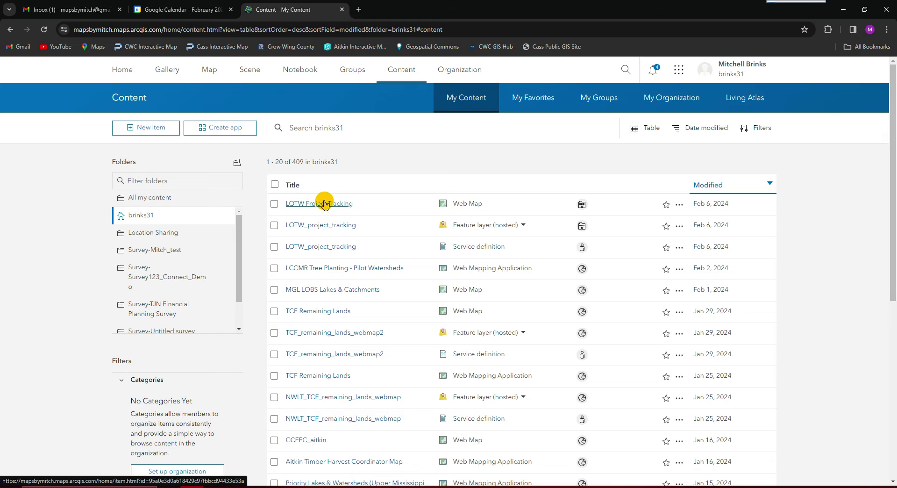
pyautogui.click(325, 205)
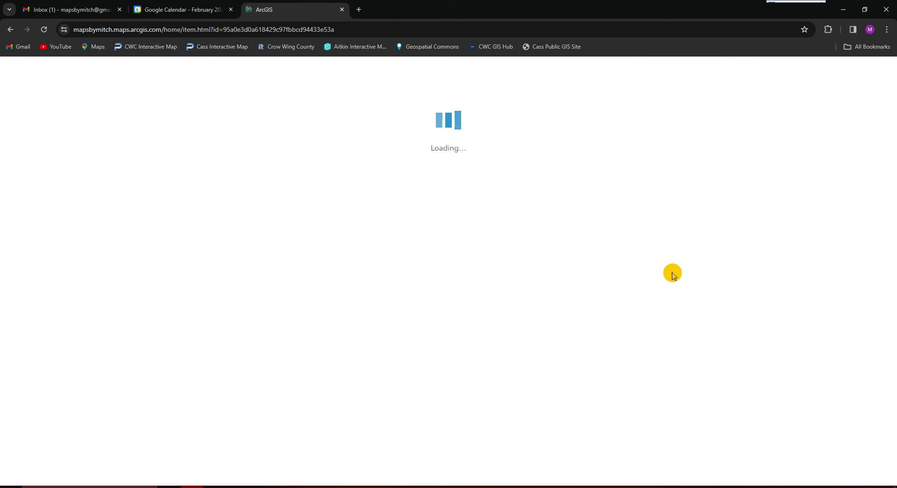
pyautogui.click(765, 132)
pyautogui.click(798, 178)
# Create a Web AppBuilder app from the web map, titled LOTW Project Tracking and tagged Lake of the Woods.
pyautogui.click(712, 201)
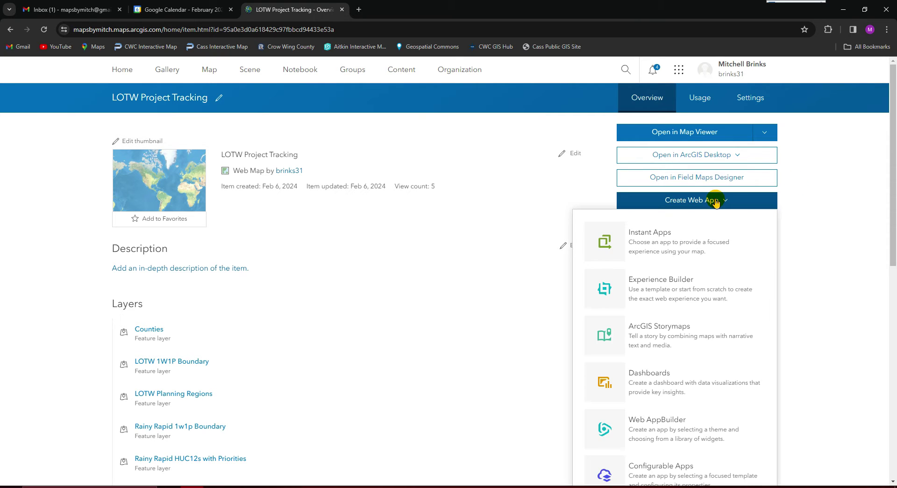
pyautogui.scroll(-3, 666, 331)
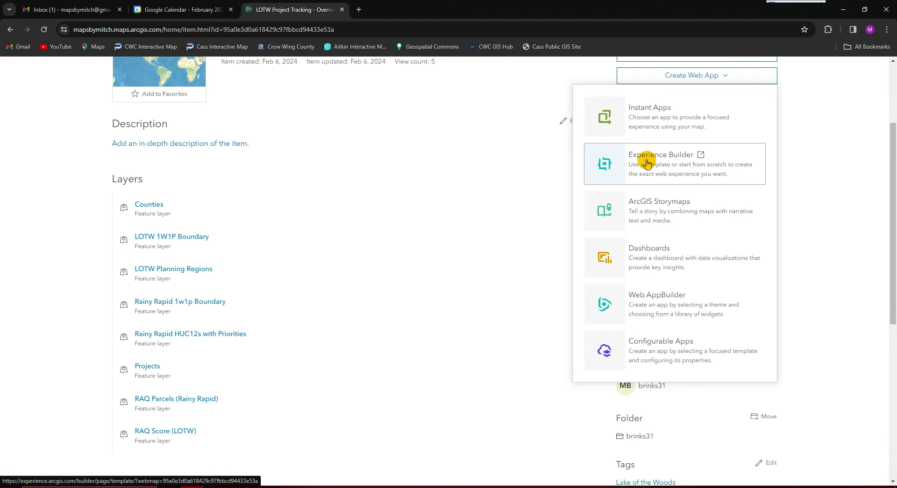
pyautogui.click(644, 299)
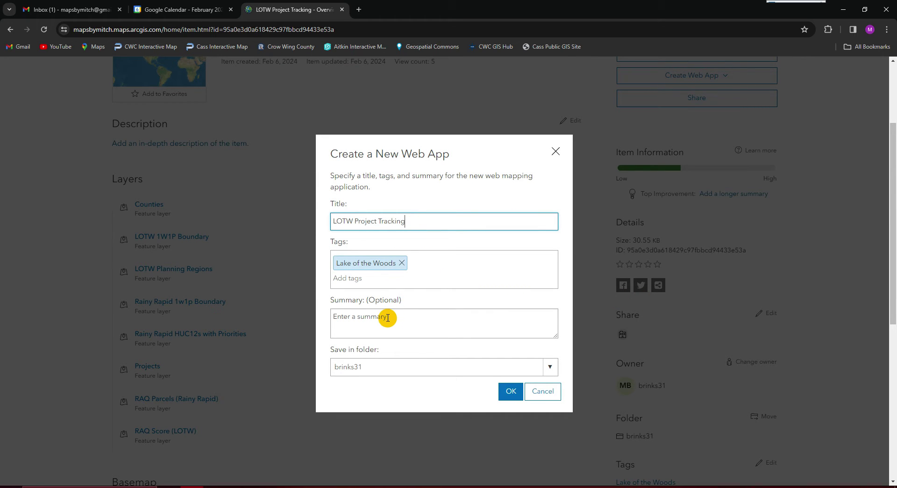
pyautogui.click(511, 393)
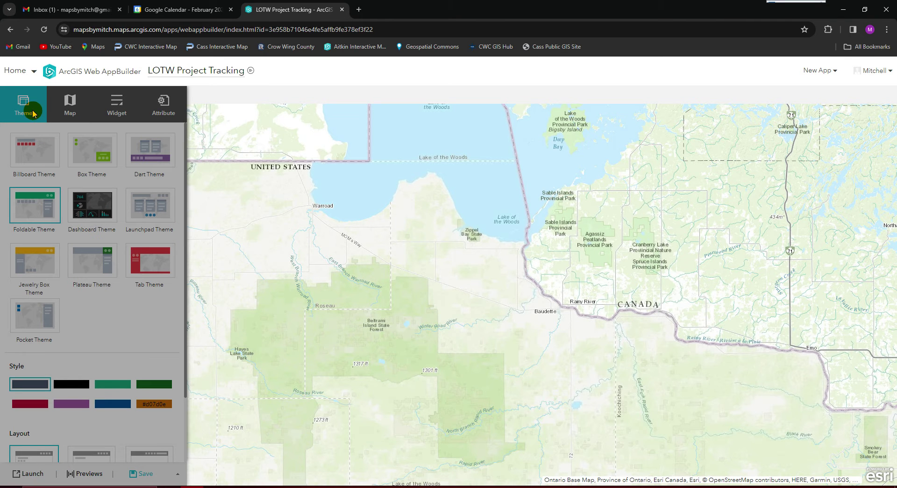
# Try the Dashboard and Launchpad themes and give the app the Tab theme with the black style.
pyautogui.click(141, 258)
pyautogui.click(120, 197)
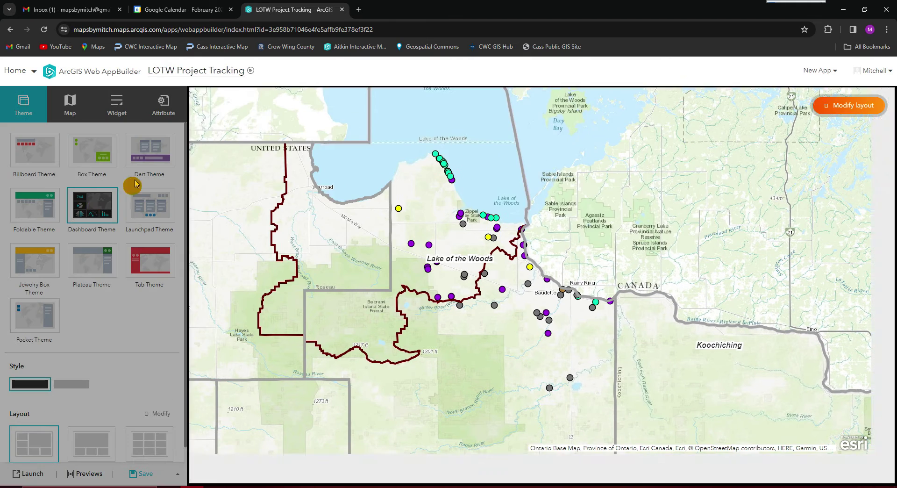
pyautogui.click(136, 206)
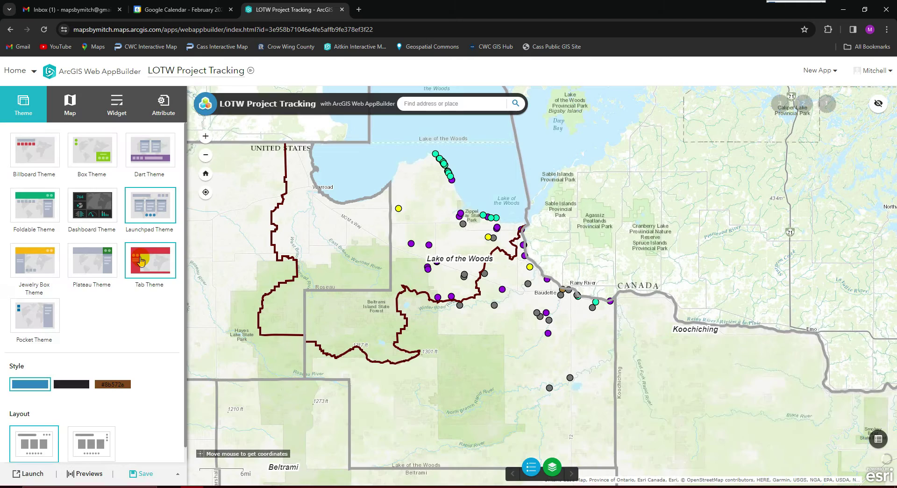
pyautogui.click(142, 260)
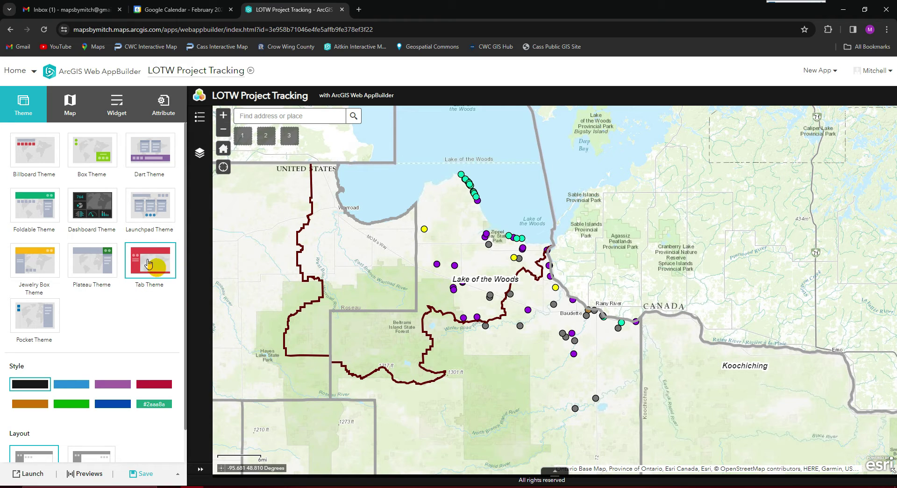
pyautogui.click(62, 382)
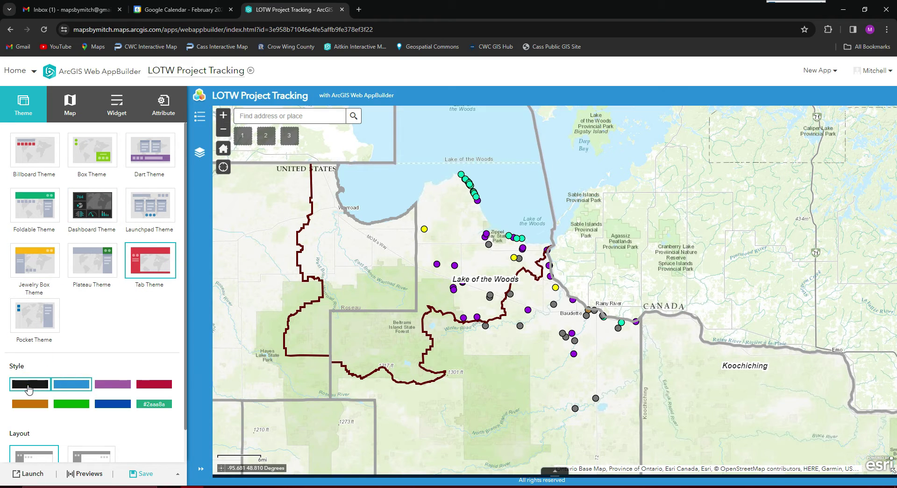
pyautogui.click(29, 384)
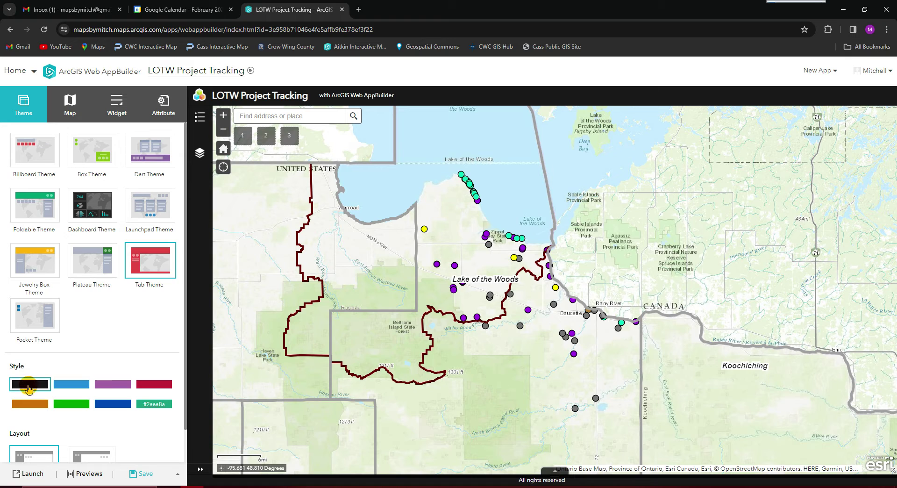
# Set the app's initial extent to the current map view.
pyautogui.click(80, 107)
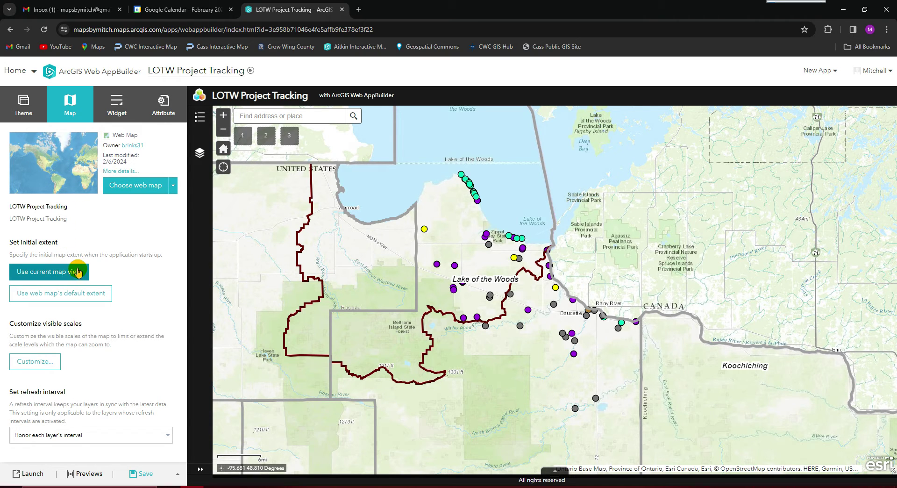
pyautogui.click(56, 275)
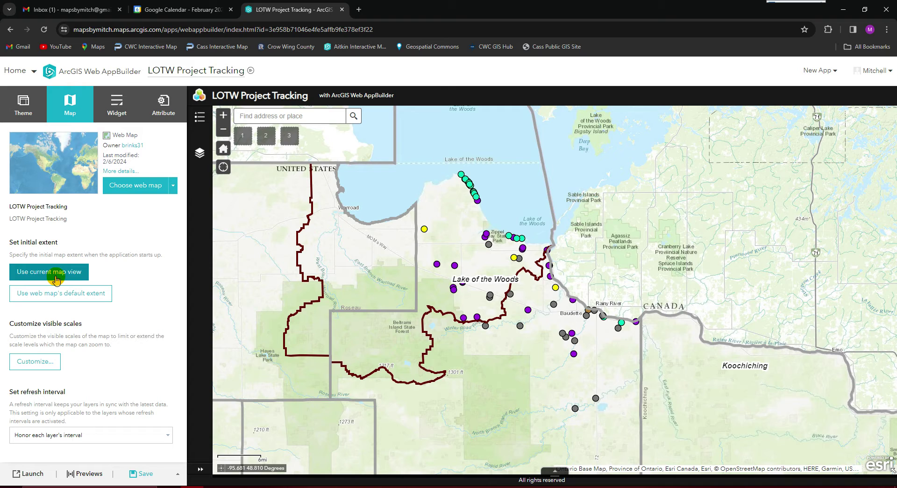
# Add the Basemap Gallery widget to the sidebar controller, synchronized with the organization's basemap gallery setting, and return to the main widget list.
pyautogui.click(112, 104)
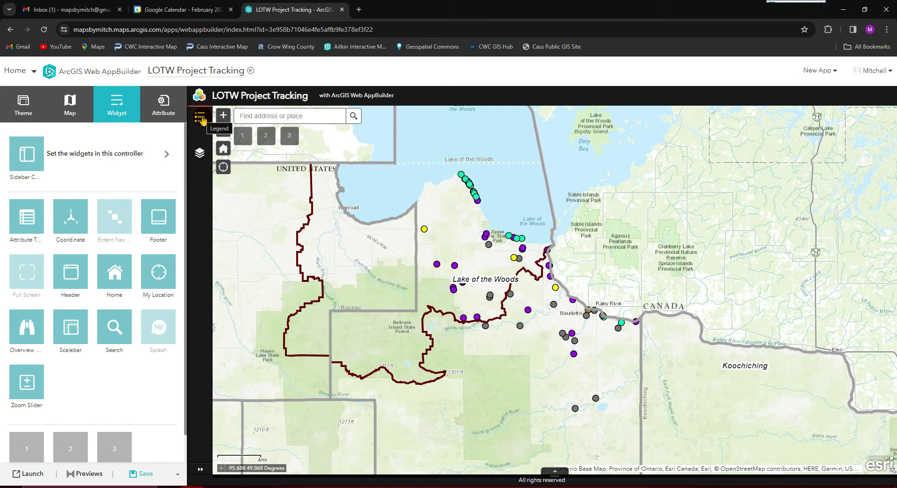
pyautogui.click(199, 155)
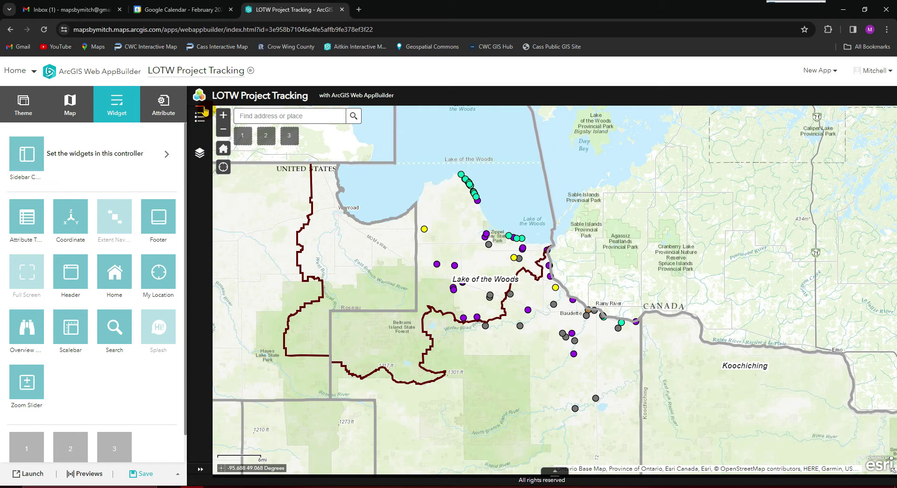
pyautogui.click(164, 156)
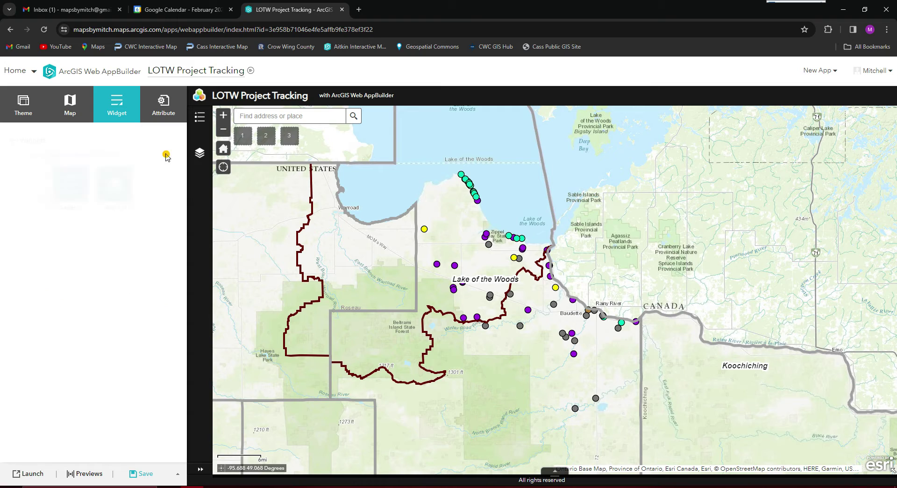
pyautogui.click(59, 197)
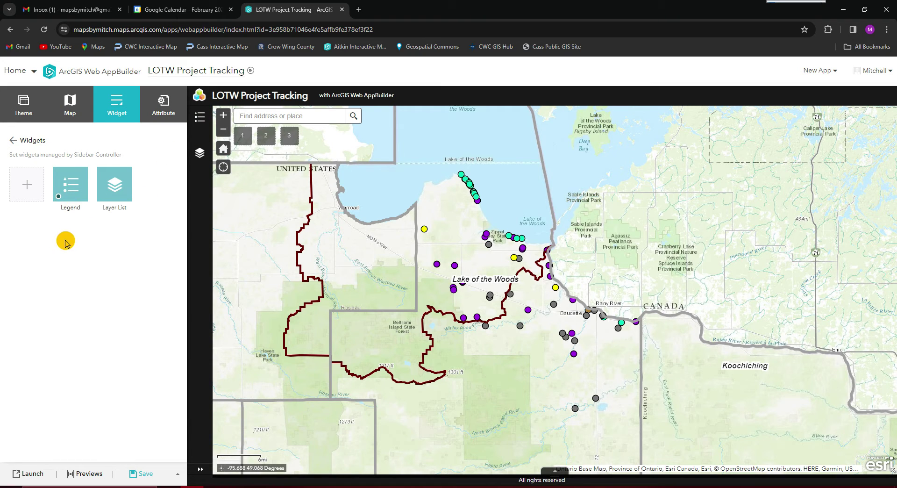
pyautogui.click(26, 184)
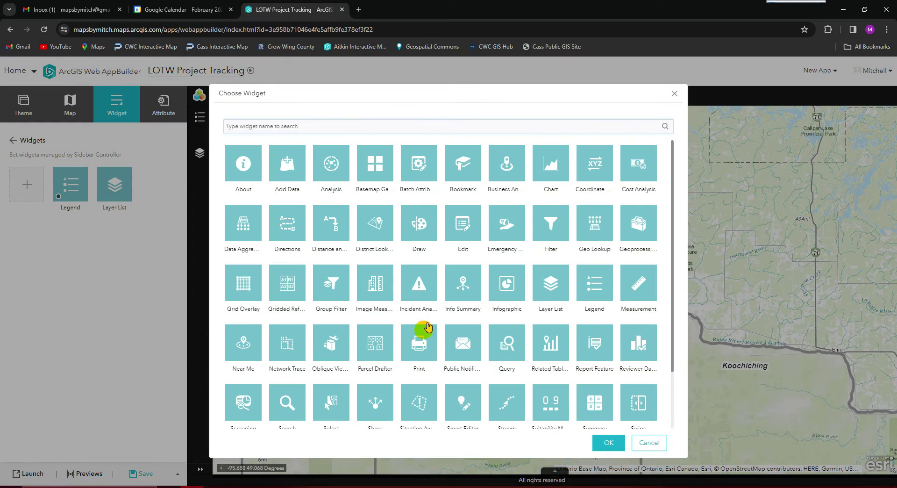
pyautogui.click(376, 174)
pyautogui.click(608, 442)
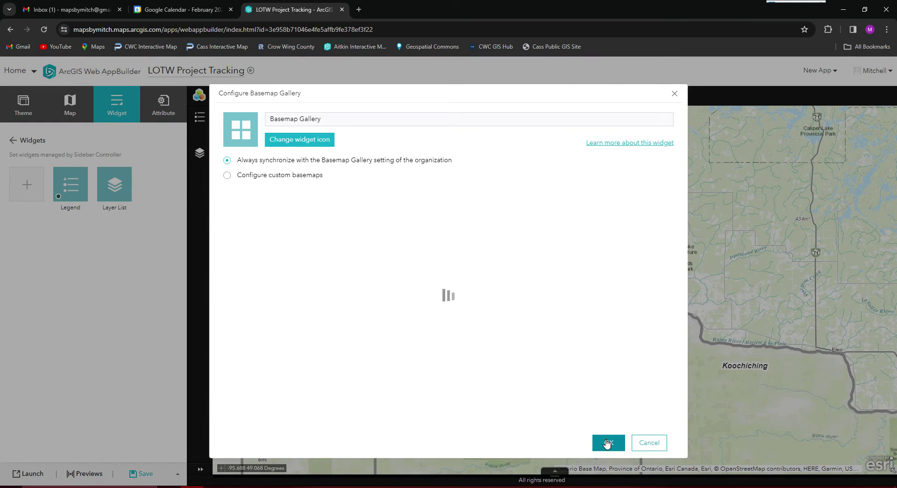
pyautogui.click(607, 442)
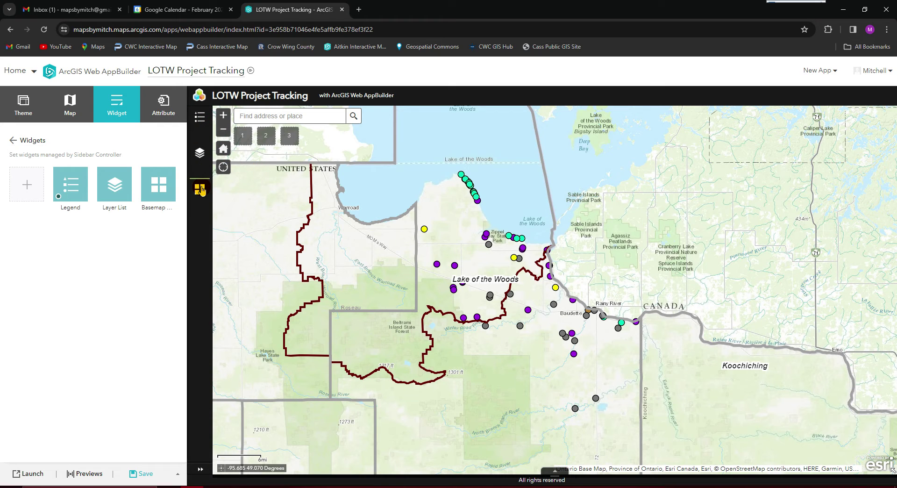
pyautogui.click(14, 140)
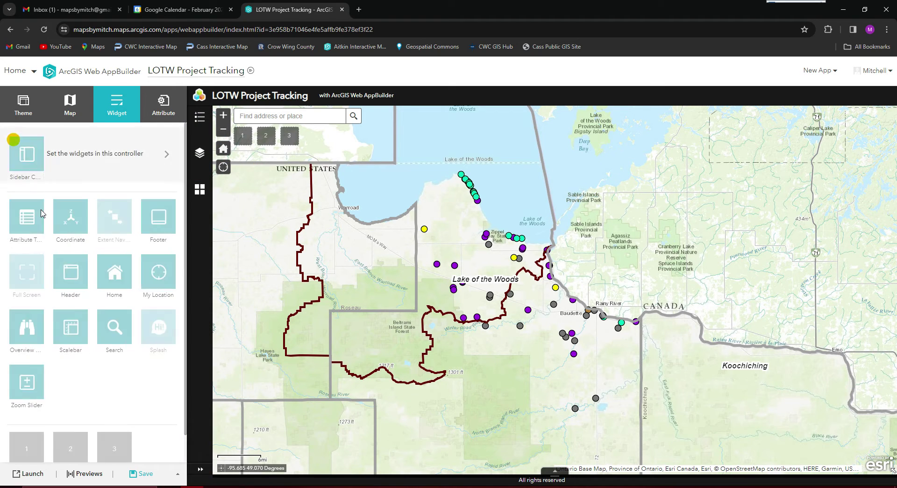
# Add the Projects layer as a source in the Search widget, searchable by the owner, Parcel and prj_addres fields.
pyautogui.scroll(-1, 114, 302)
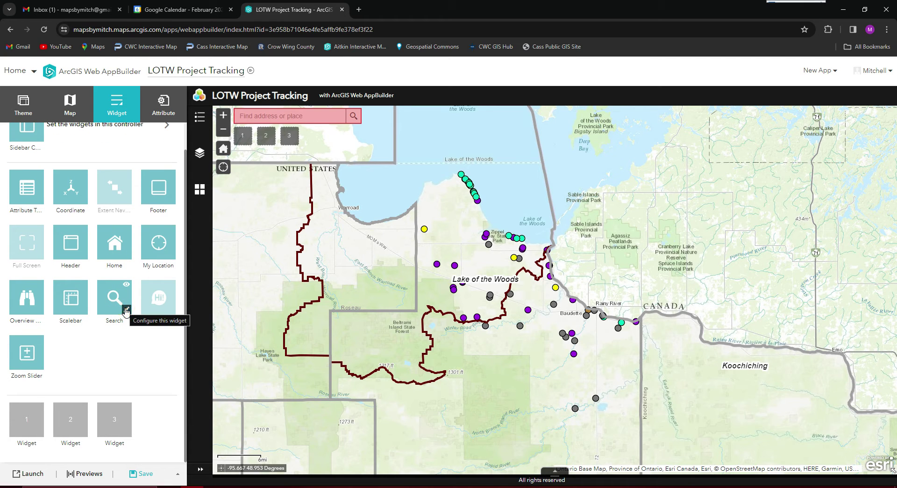
pyautogui.click(126, 310)
pyautogui.click(229, 191)
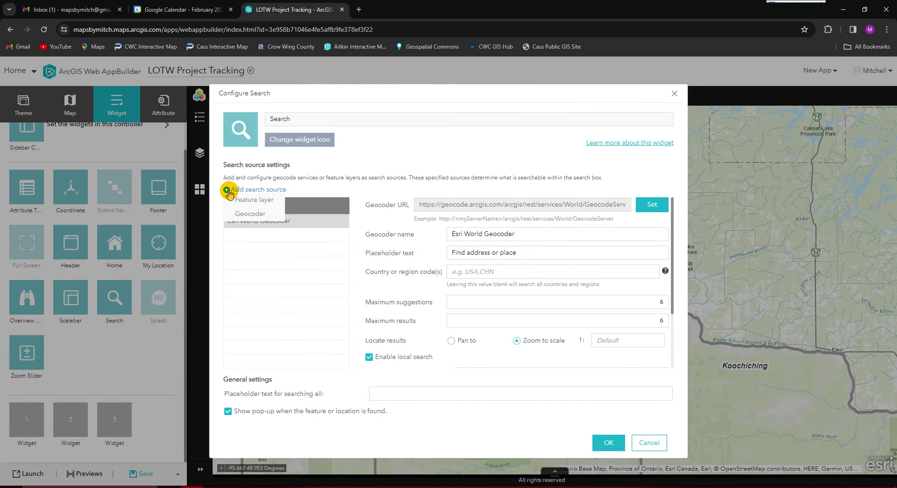
pyautogui.click(232, 198)
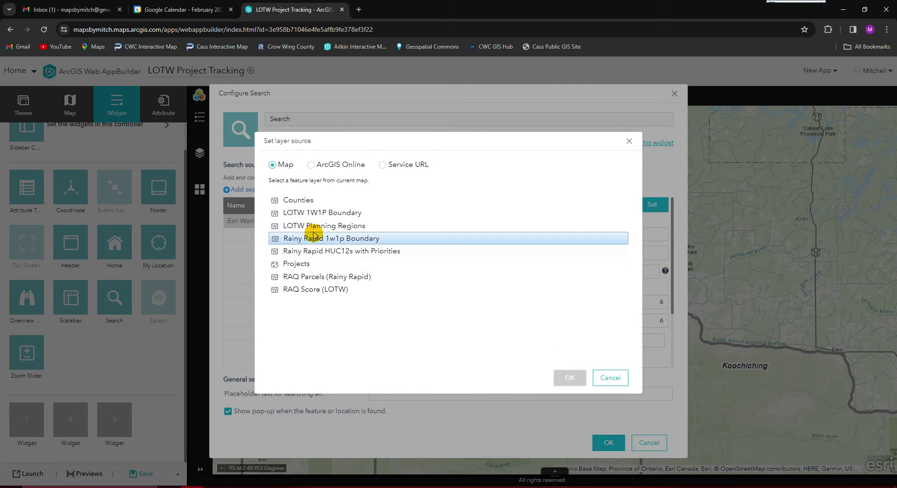
pyautogui.click(314, 263)
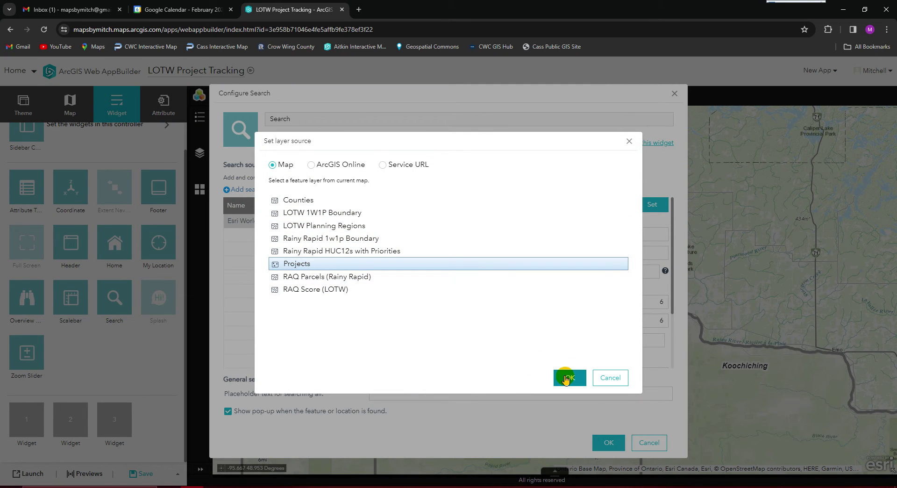
pyautogui.click(351, 276)
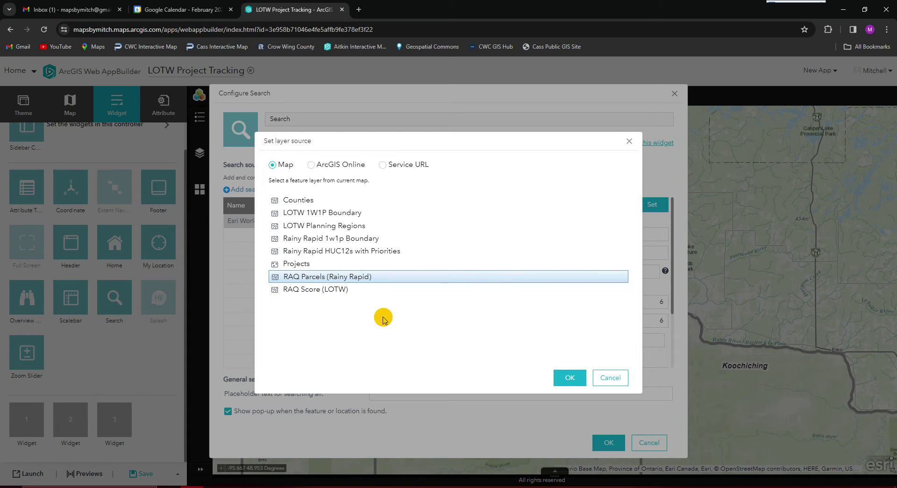
pyautogui.click(367, 263)
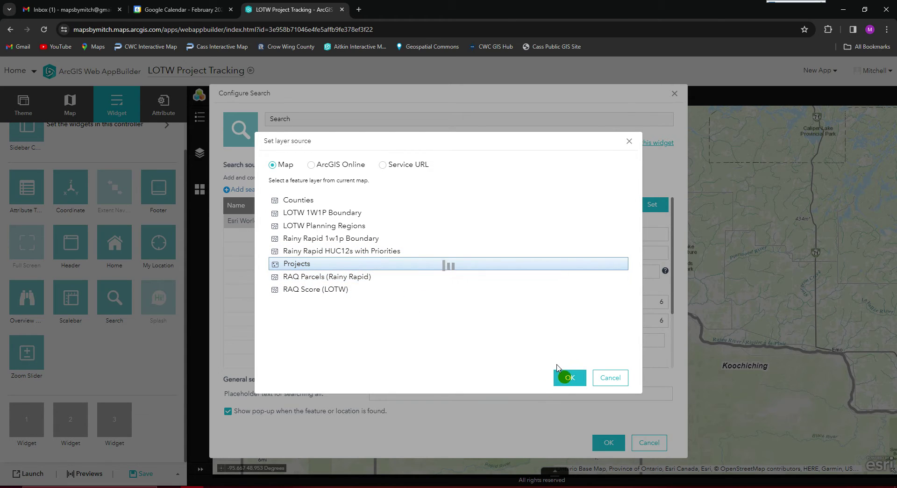
pyautogui.click(557, 380)
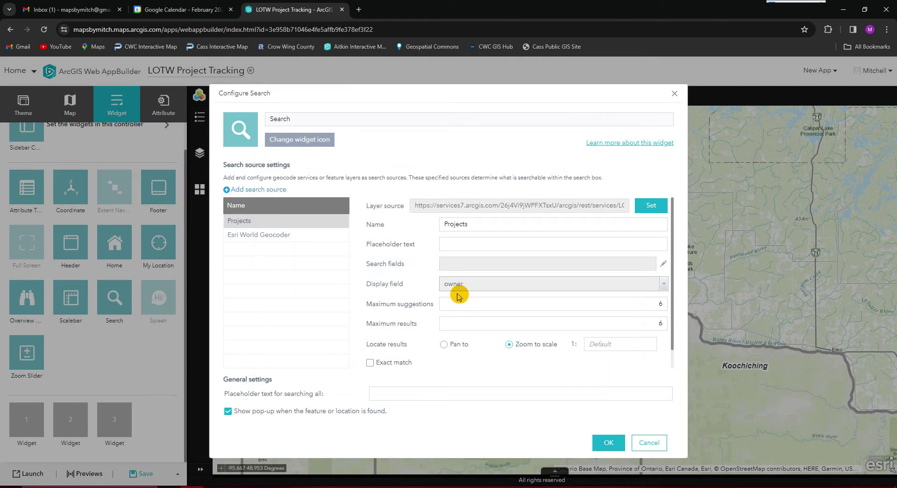
pyautogui.click(663, 264)
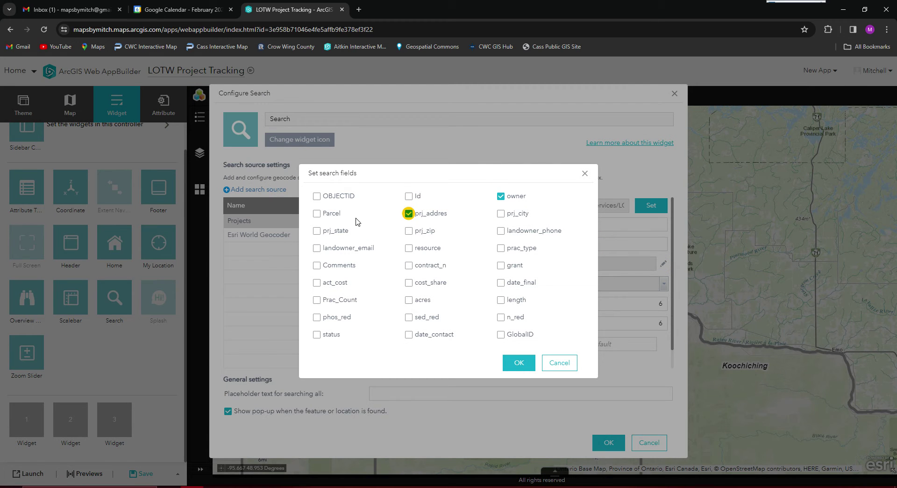
pyautogui.click(518, 363)
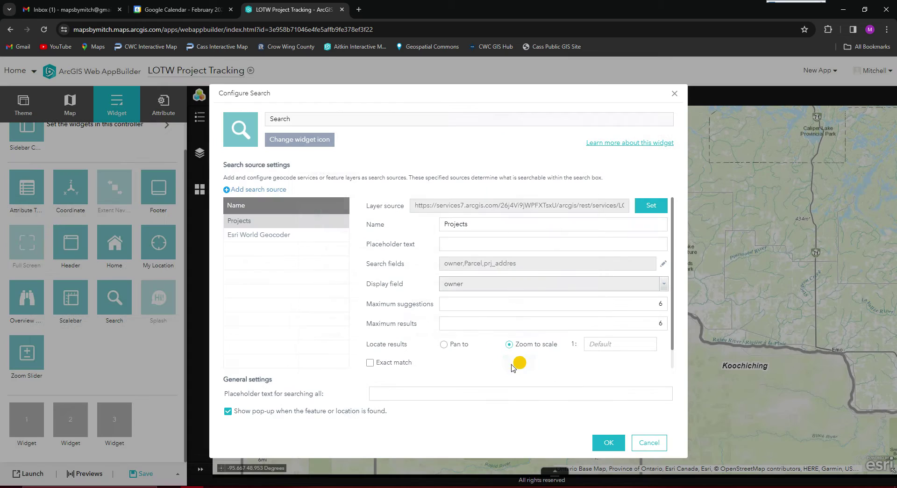
# Add RAQ Parcels (Rainy Rapid) as a search source with Parcel_ID, NAME and Address as search fields, and apply the Search configuration.
pyautogui.click(255, 189)
pyautogui.click(256, 200)
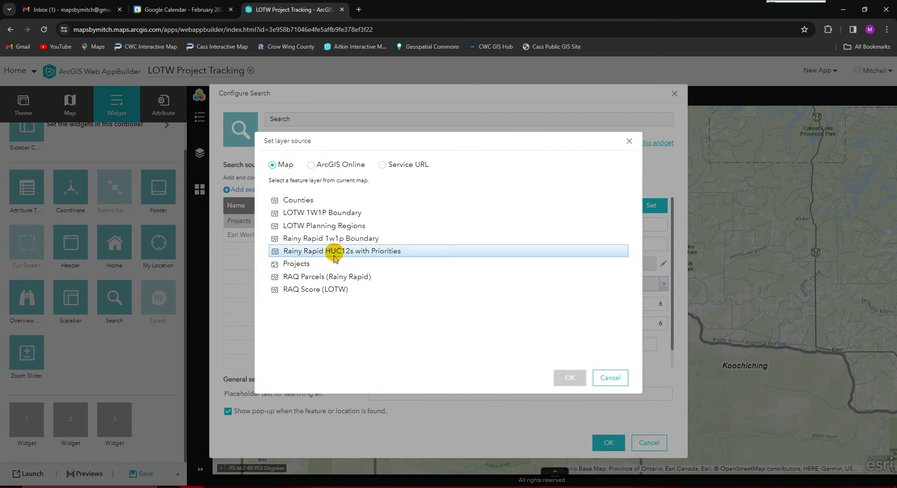
pyautogui.click(332, 276)
pyautogui.click(570, 378)
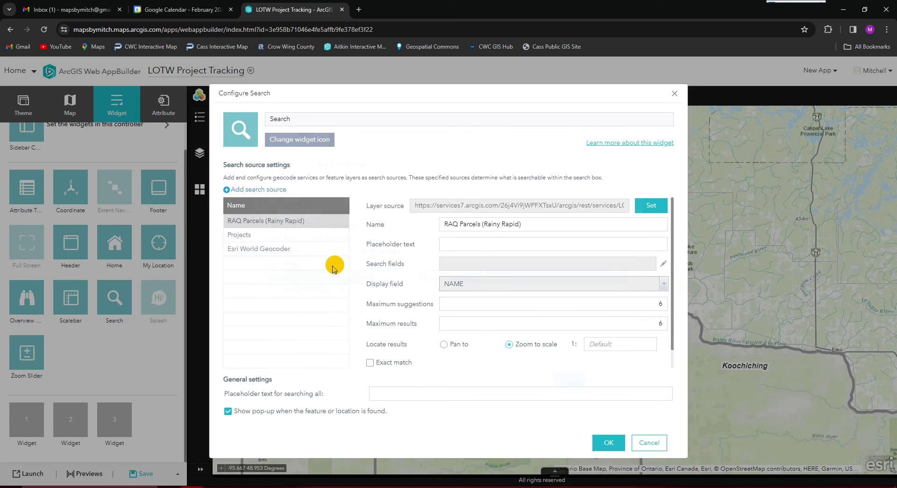
pyautogui.click(494, 241)
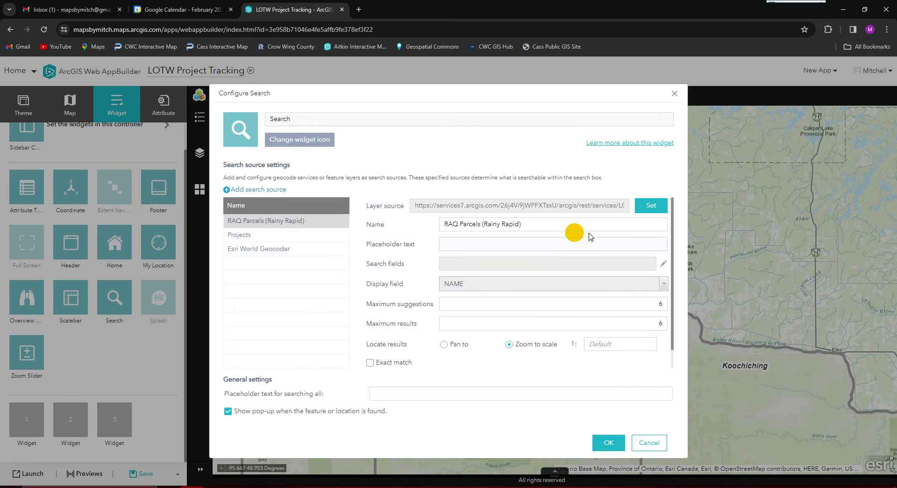
pyautogui.click(664, 265)
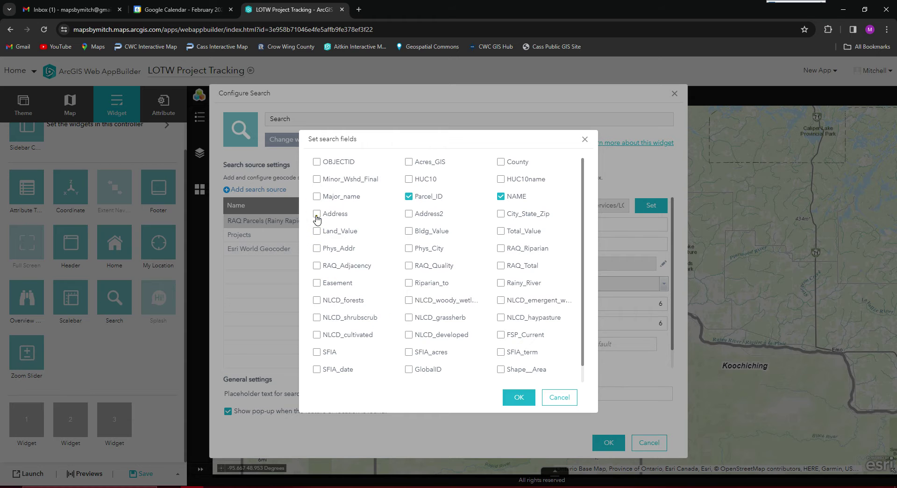
pyautogui.click(519, 397)
pyautogui.click(606, 442)
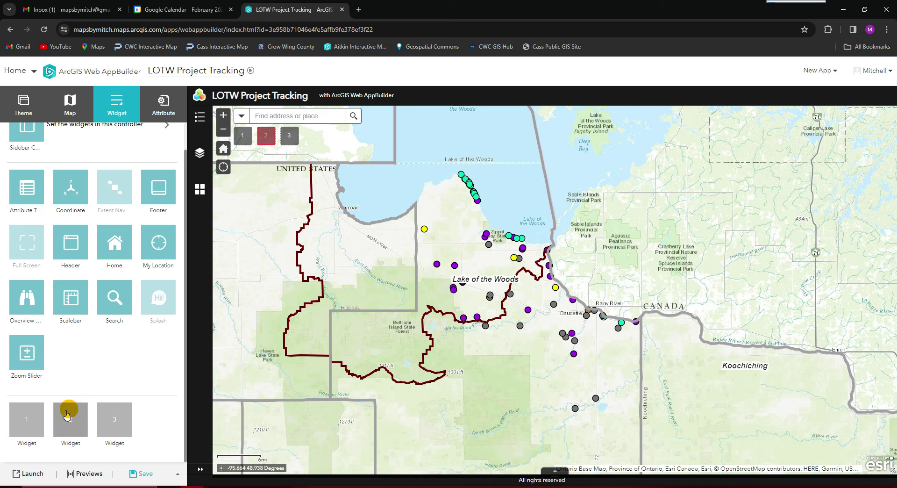
# Remove the Esri World Geocoder from the Search widget's sources and apply the change.
pyautogui.click(35, 431)
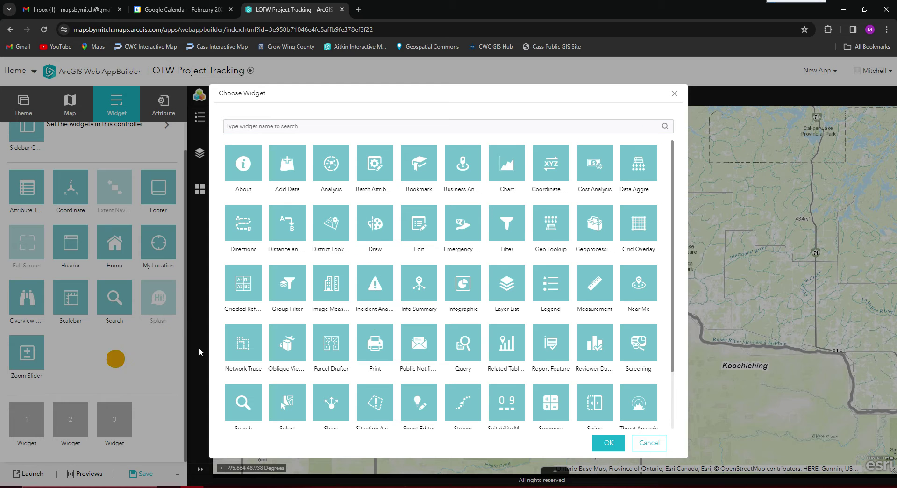
pyautogui.click(659, 445)
pyautogui.click(127, 310)
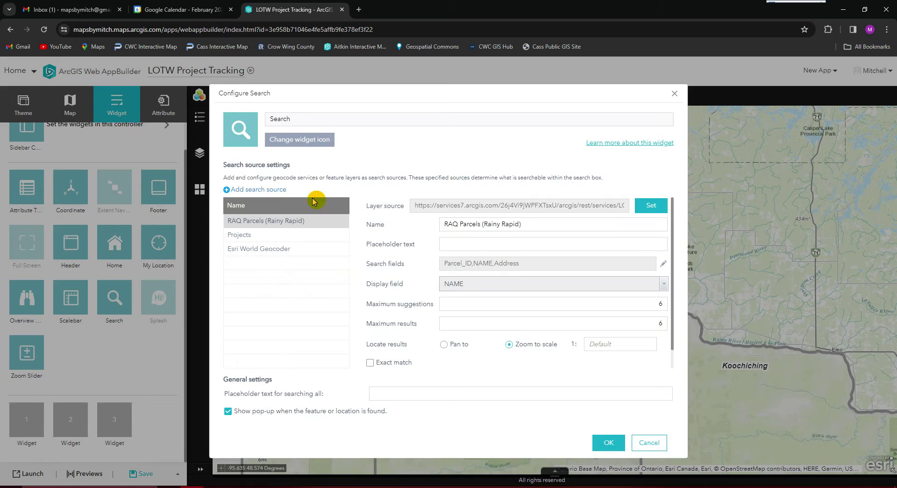
pyautogui.moveTo(246, 249)
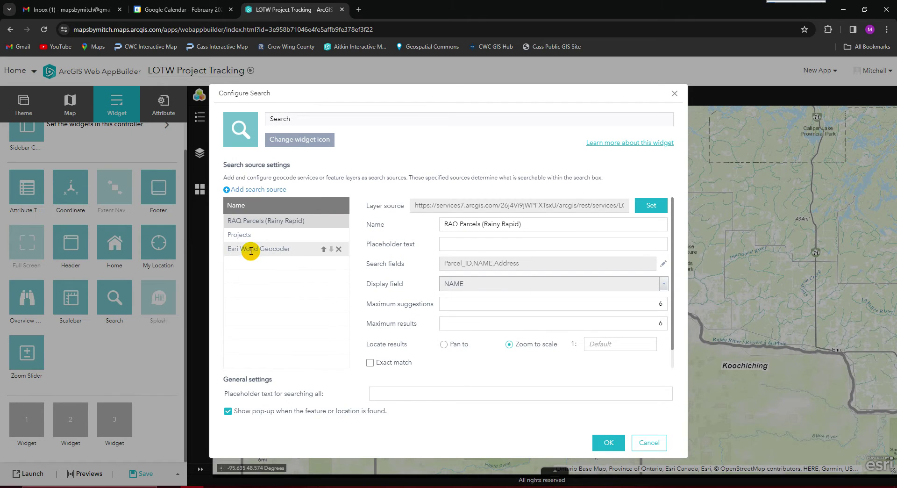
pyautogui.click(339, 252)
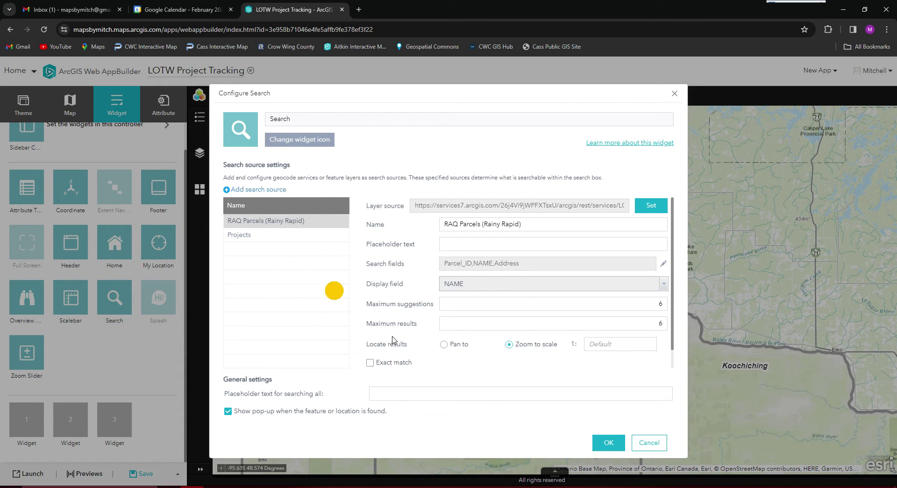
pyautogui.click(610, 444)
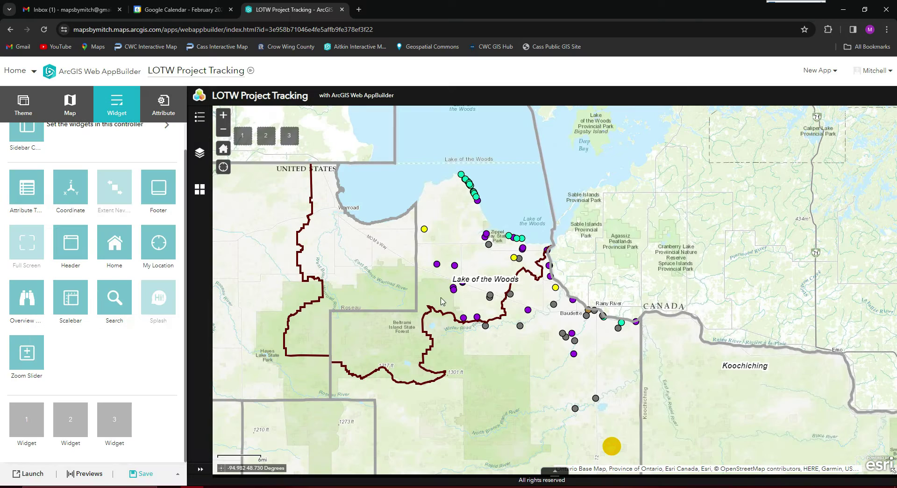
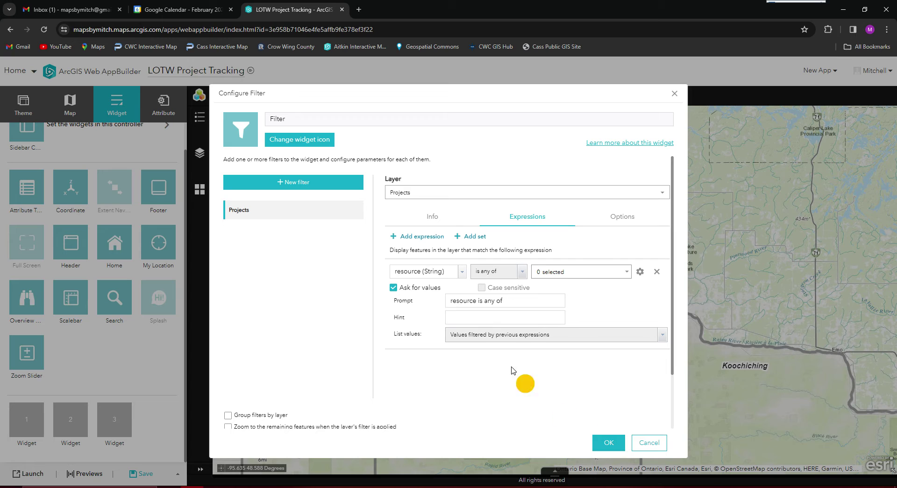
# Add a prac_type "is any of" expression to the Projects filter that asks for values.
pyautogui.click(437, 236)
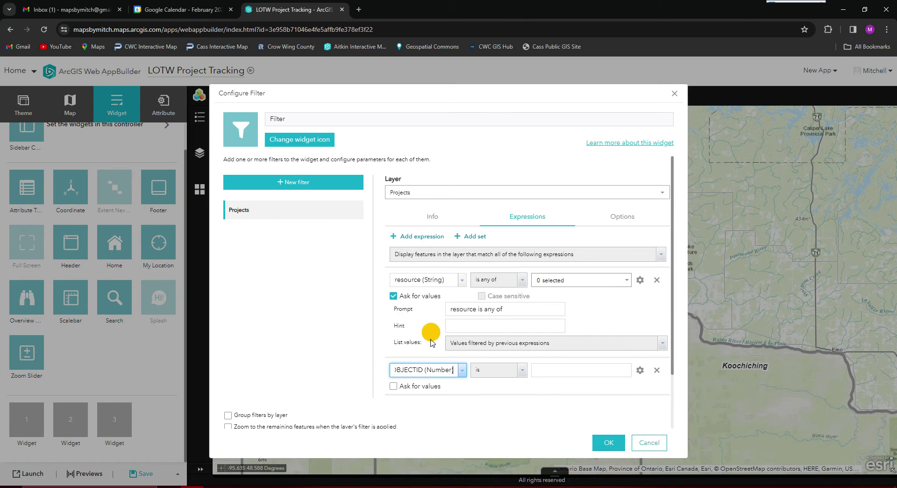
pyautogui.click(462, 370)
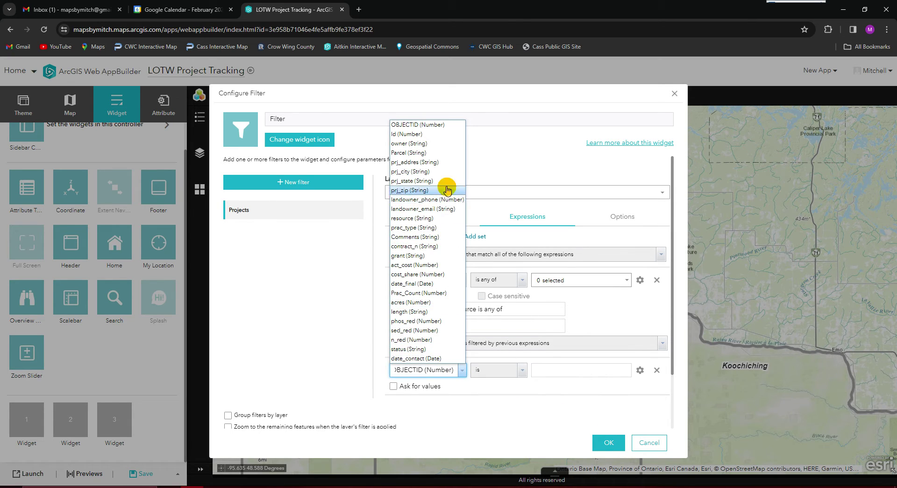
pyautogui.click(429, 228)
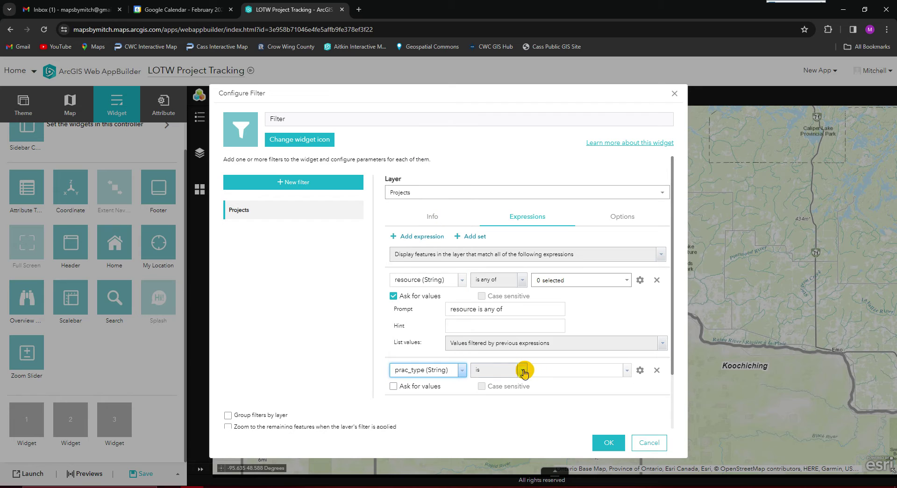
pyautogui.click(521, 370)
pyautogui.click(499, 441)
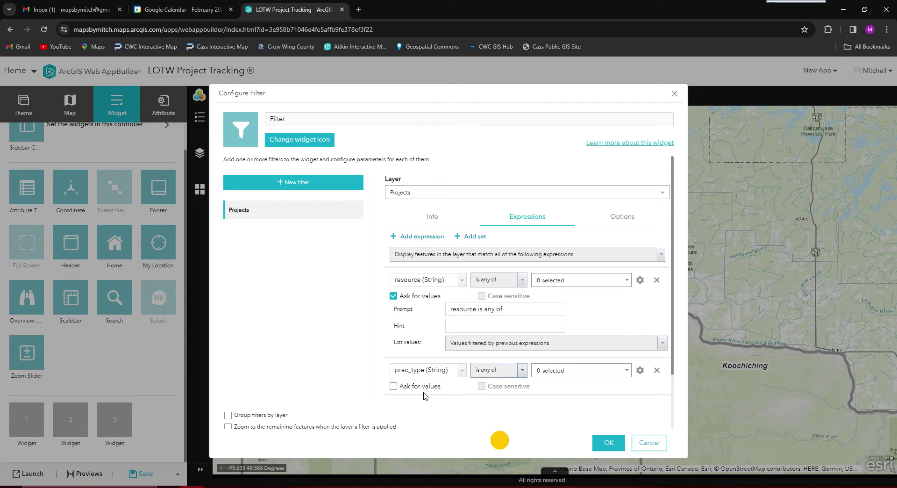
pyautogui.click(415, 387)
# Add a grant "is any of" expression to the Projects filter that asks for values.
pyautogui.click(419, 237)
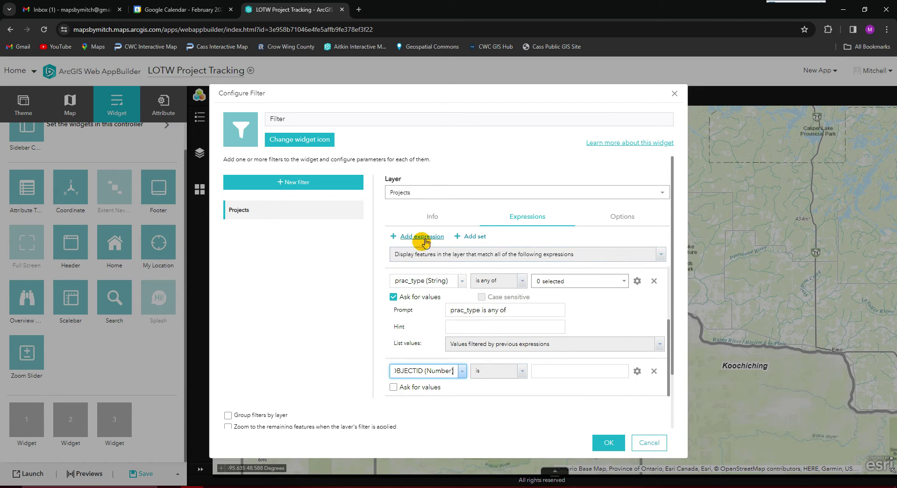
pyautogui.click(462, 372)
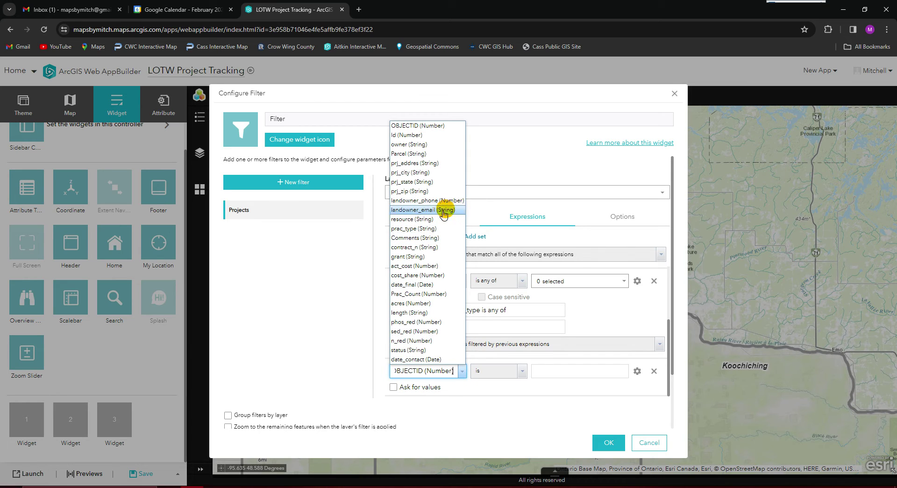
pyautogui.click(434, 257)
pyautogui.click(524, 372)
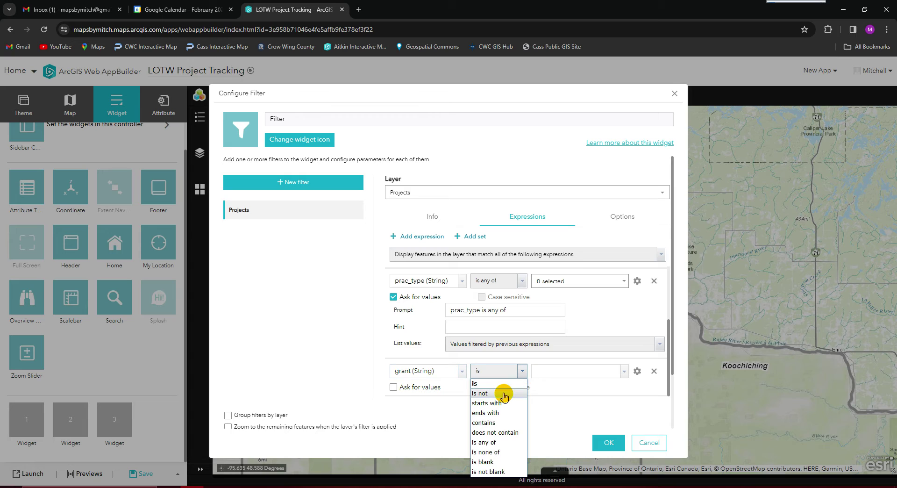
pyautogui.click(485, 442)
pyautogui.click(423, 387)
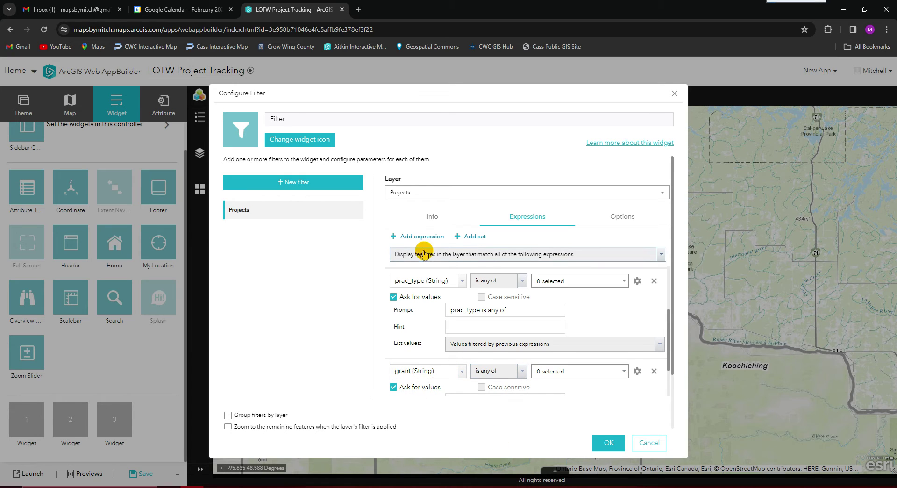
# Add a status "is any of" expression to the Projects filter that asks for values.
pyautogui.click(421, 236)
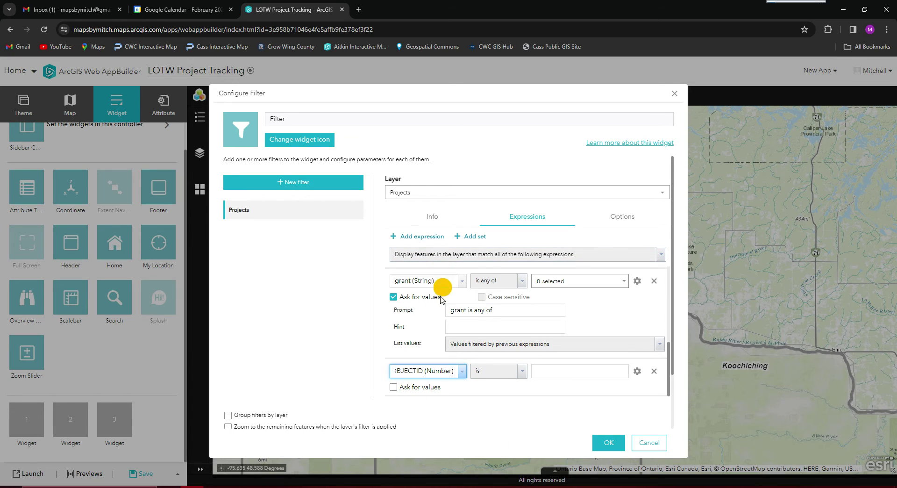
pyautogui.click(463, 372)
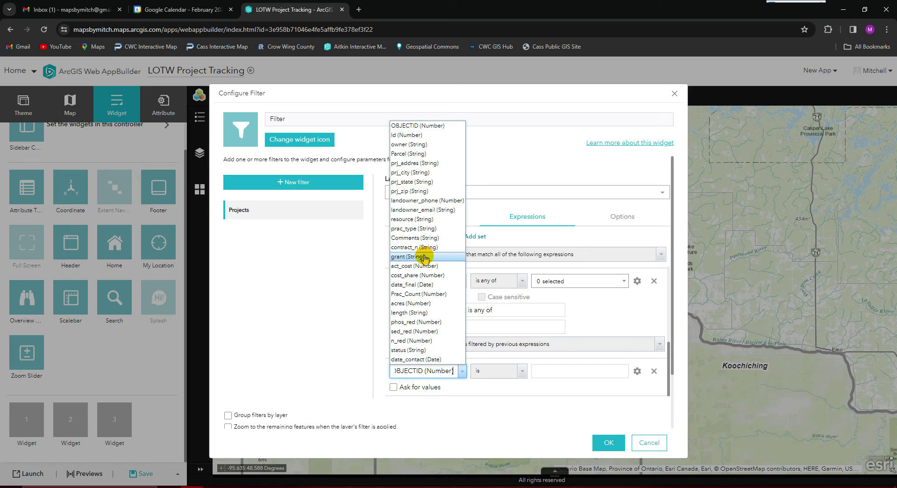
pyautogui.click(414, 350)
pyautogui.click(522, 371)
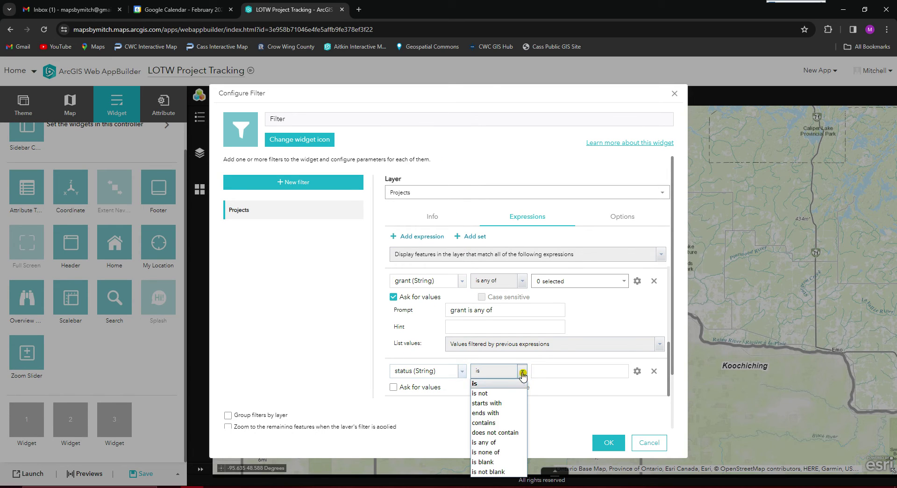
pyautogui.click(496, 441)
pyautogui.click(426, 388)
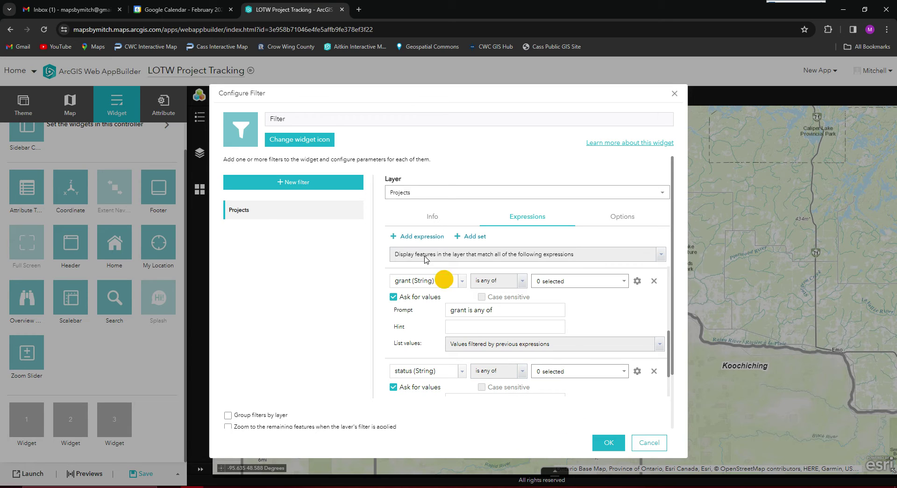
# Add a new filter for the RAQ Parcels (Rainy Rapid) layer and open its expressions.
pyautogui.click(304, 183)
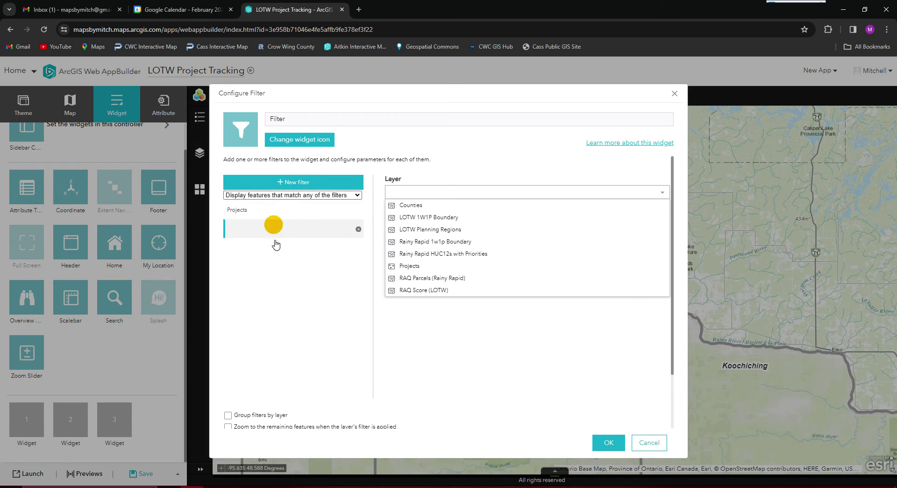
pyautogui.click(421, 278)
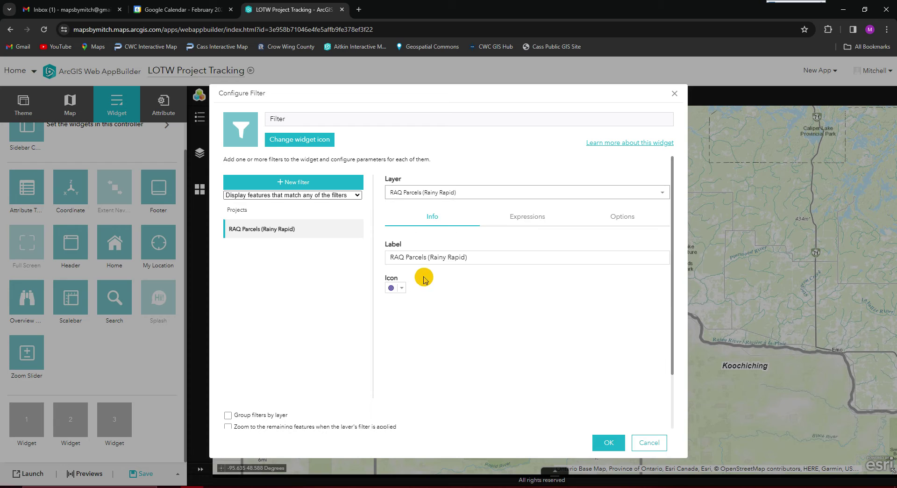
pyautogui.click(507, 217)
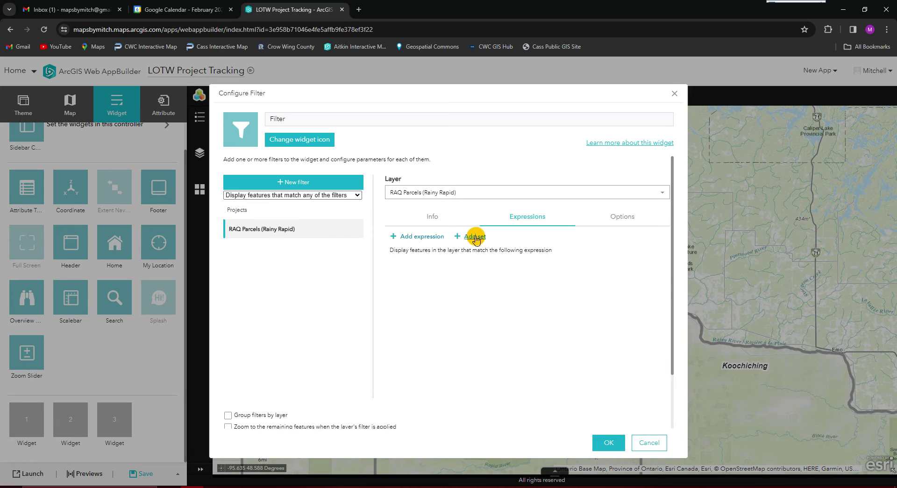
# Add a RAQ_Total "is any of" expression that asks for values, and apply the Filter widget configuration.
pyautogui.click(418, 237)
pyautogui.click(462, 272)
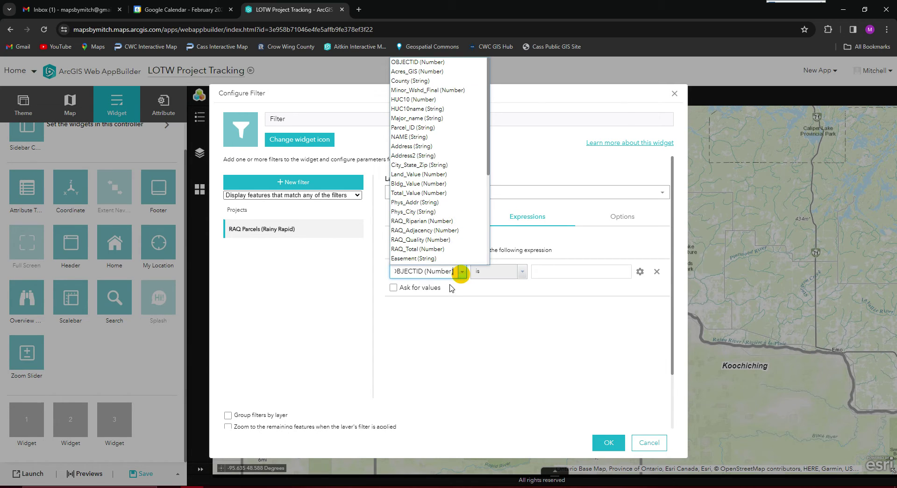
pyautogui.click(426, 248)
pyautogui.click(520, 273)
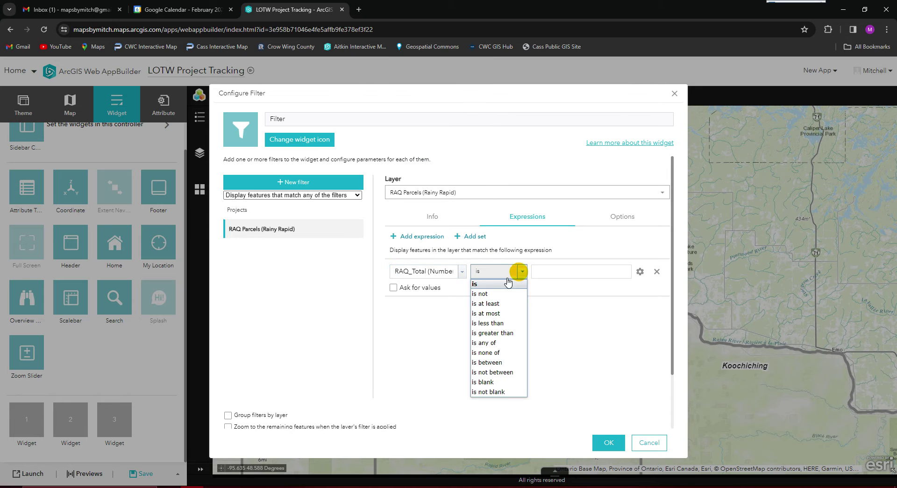
pyautogui.click(491, 340)
pyautogui.click(439, 289)
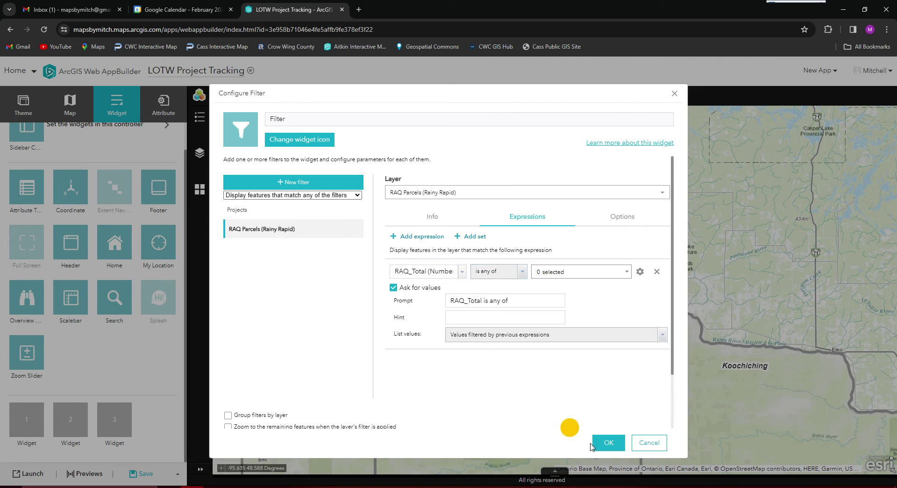
pyautogui.click(608, 442)
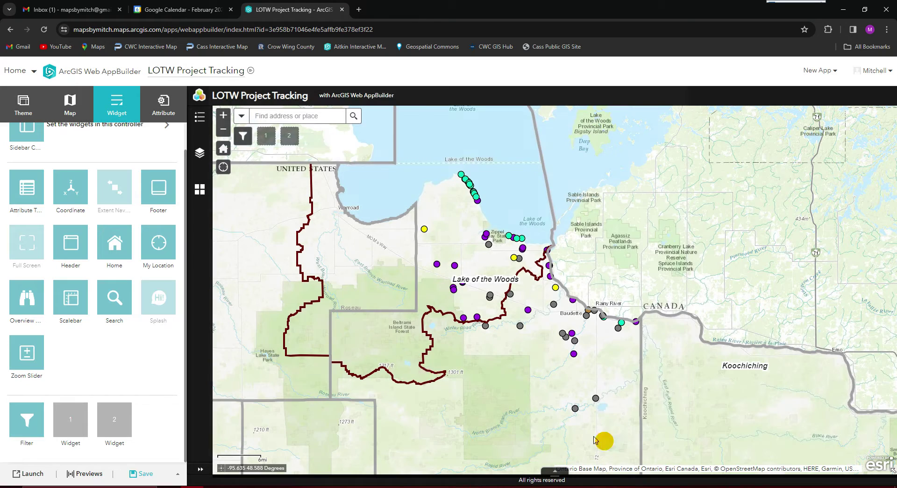
# Add the Select widget to the first empty widget placeholder.
pyautogui.click(95, 424)
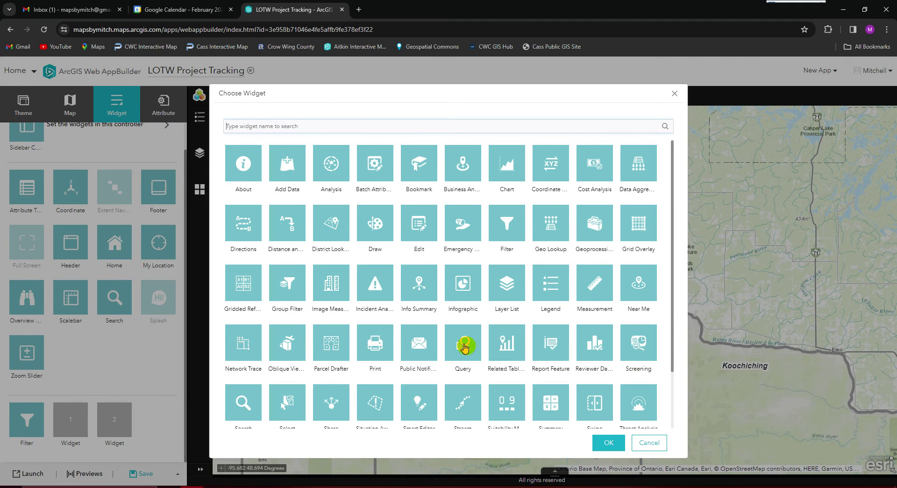
pyautogui.scroll(-3, 464, 346)
pyautogui.click(290, 331)
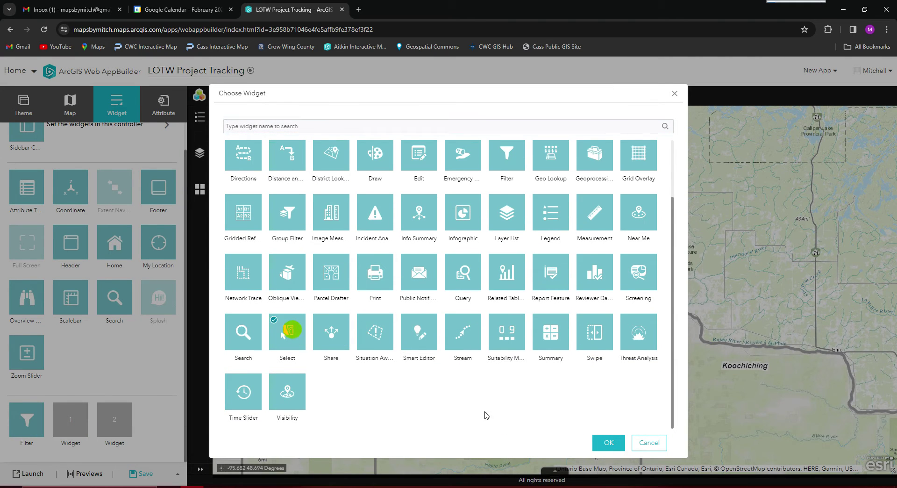
pyautogui.click(607, 440)
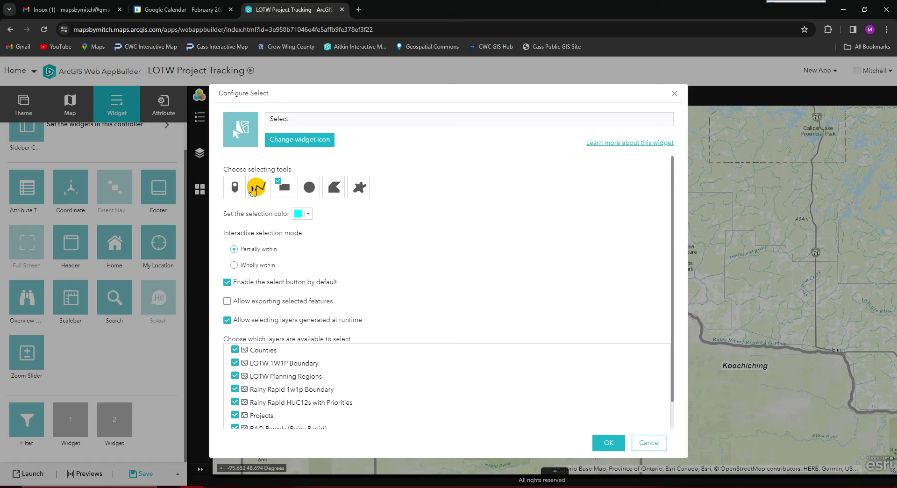
# Configure Select with point, line, rectangle and polygon tools and feature export, excluding the county, boundary, planning region and HUC12 layers.
pyautogui.click(263, 187)
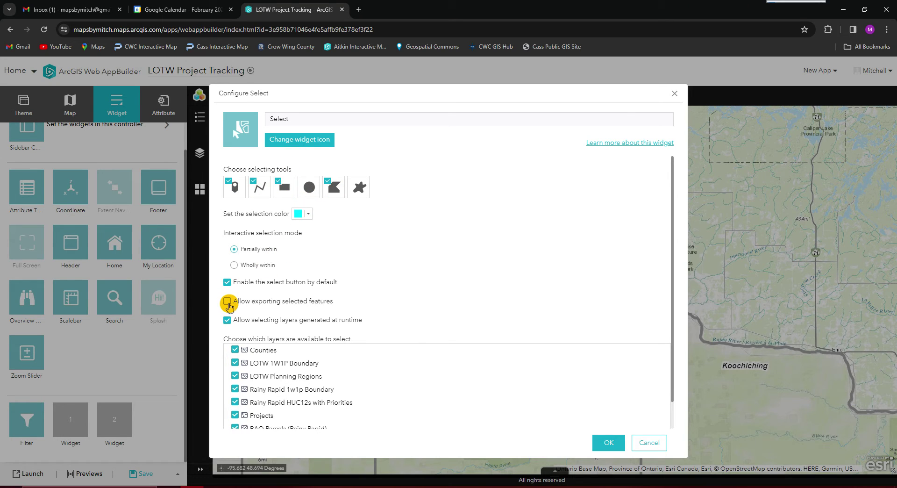
pyautogui.scroll(-1, 356, 304)
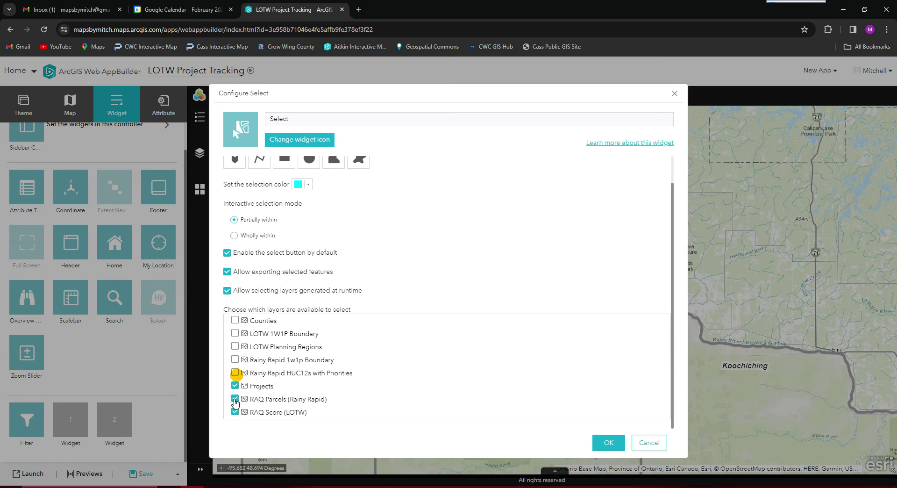
pyautogui.click(608, 443)
# Add the Smart Editor widget to the remaining empty widget placeholder.
pyautogui.click(115, 417)
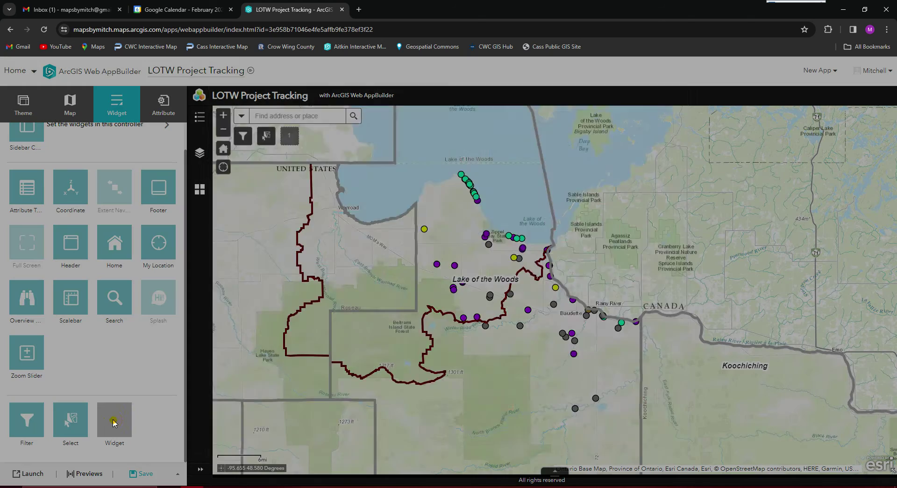
pyautogui.scroll(-2, 446, 381)
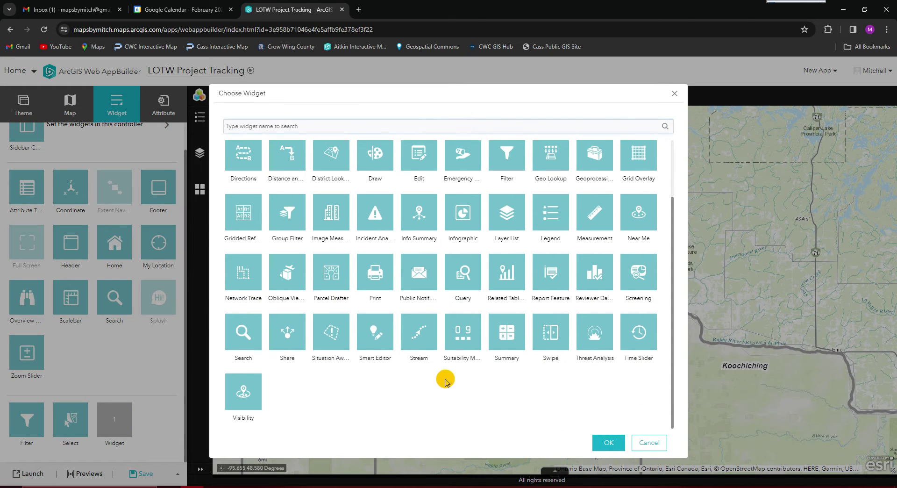
pyautogui.click(375, 332)
pyautogui.click(607, 441)
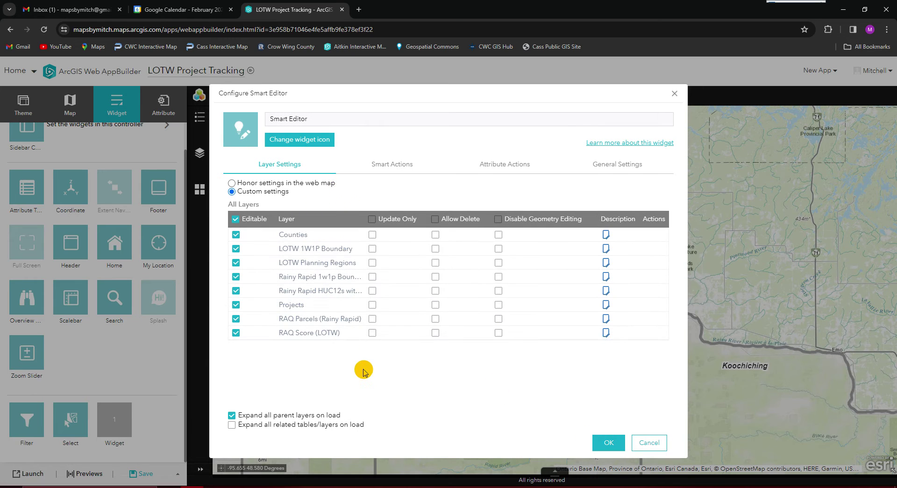
# Make only the Projects layer editable in the Smart Editor, with deletion allowed and geometry editing disabled.
pyautogui.click(236, 235)
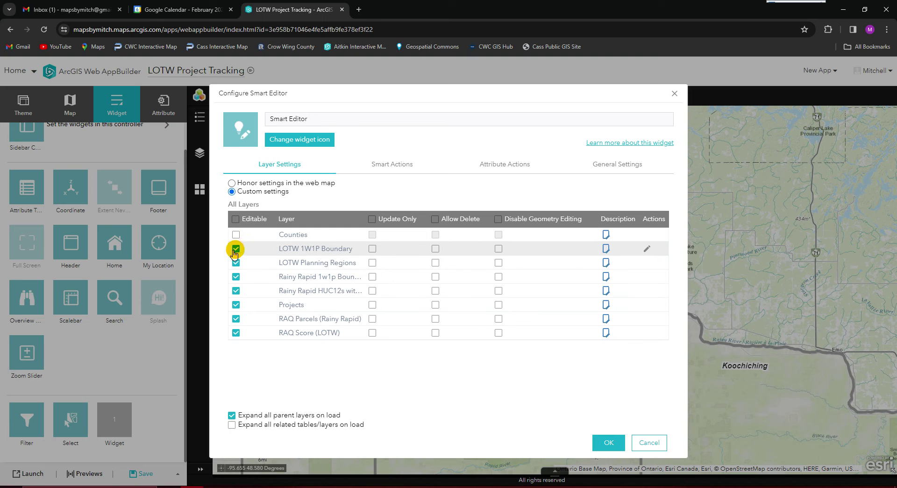
pyautogui.click(235, 250)
pyautogui.click(236, 263)
pyautogui.click(236, 276)
pyautogui.click(236, 291)
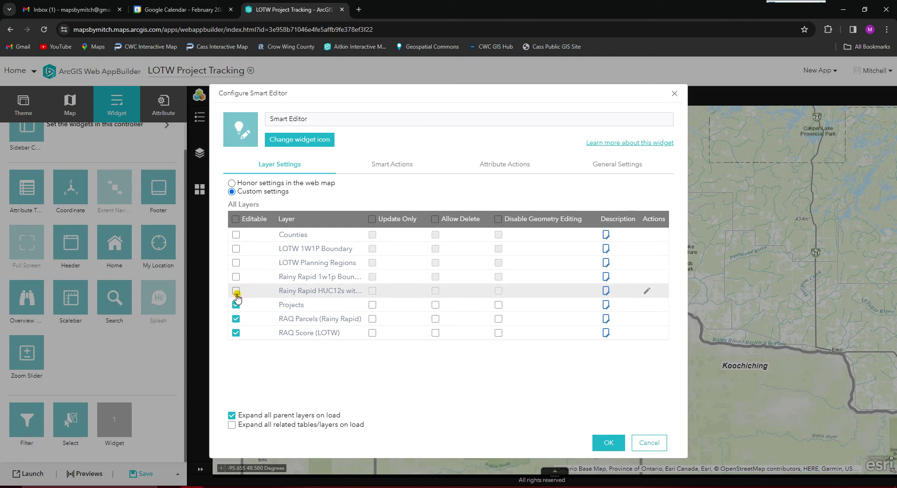
pyautogui.click(236, 318)
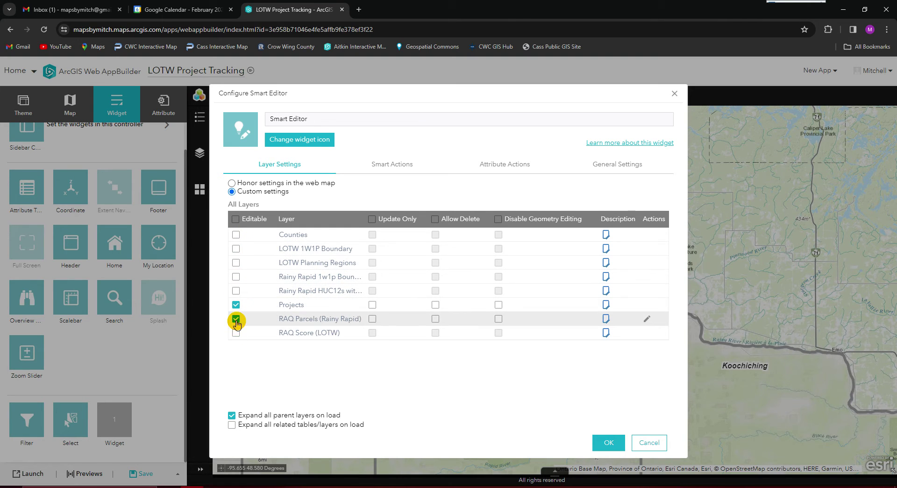
pyautogui.click(435, 305)
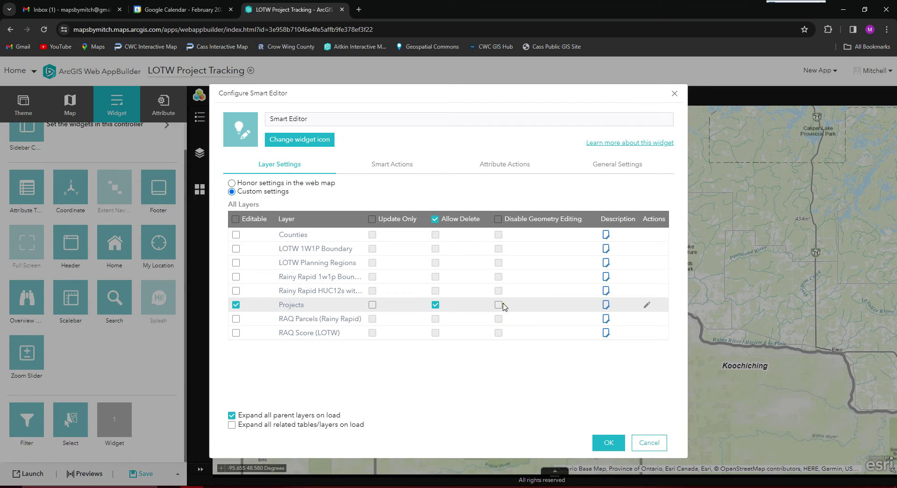
pyautogui.click(498, 305)
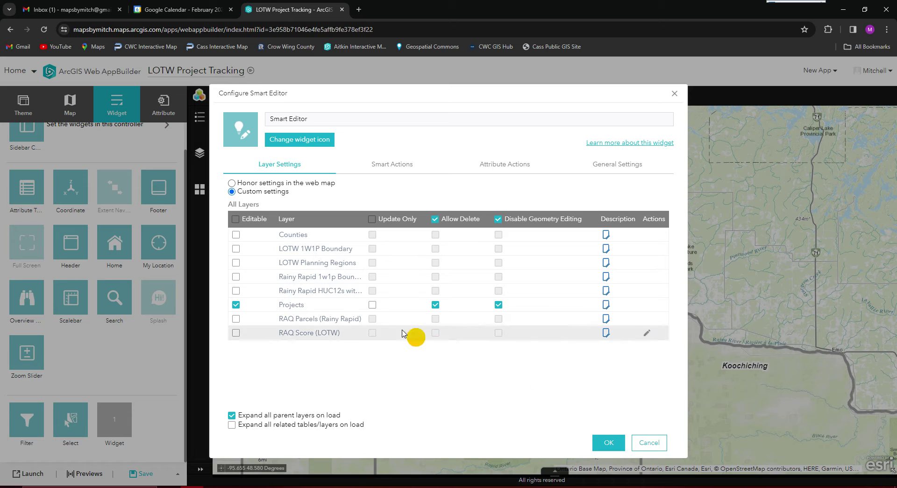
# Review the Smart Editor's smart actions, attribute actions and general settings, and apply the widget configuration.
pyautogui.click(399, 168)
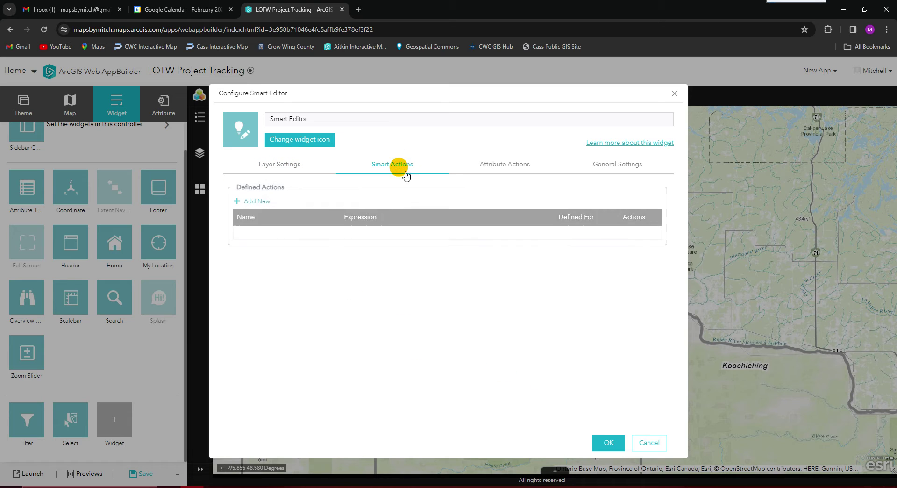
pyautogui.click(499, 162)
pyautogui.click(599, 170)
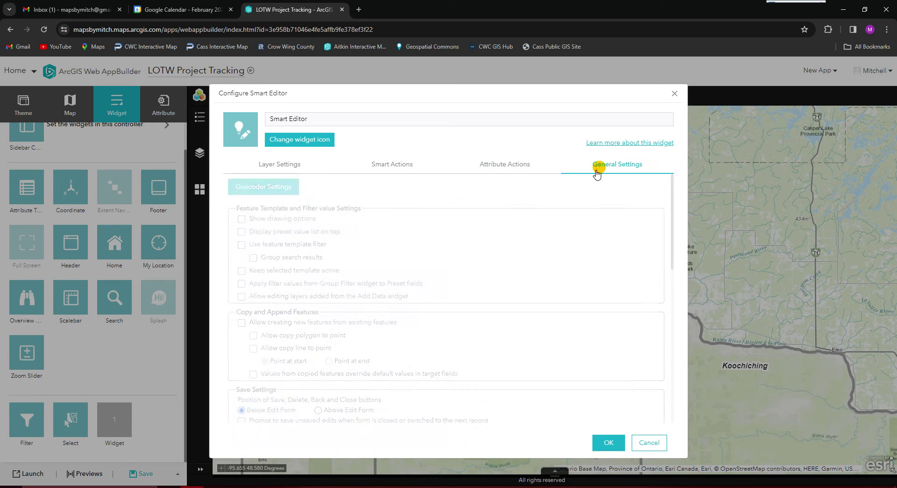
pyautogui.scroll(-2, 285, 323)
pyautogui.scroll(-2, 286, 321)
pyautogui.scroll(4, 287, 321)
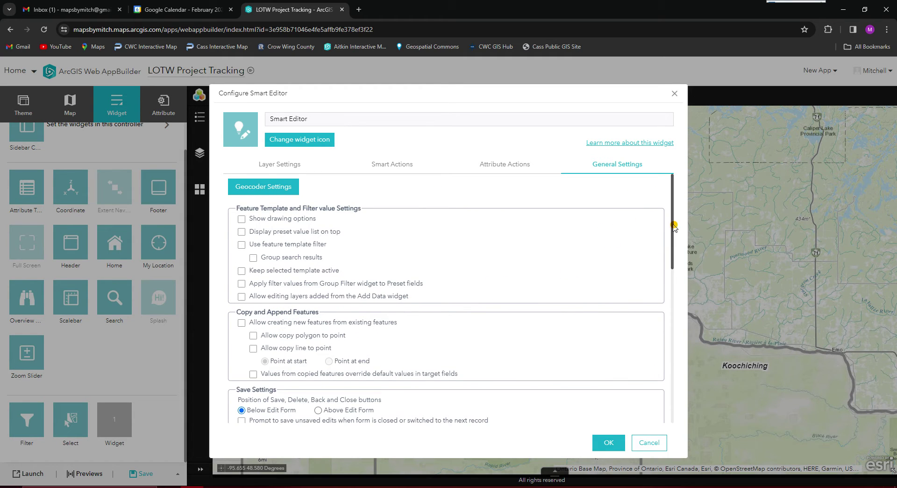
pyautogui.moveTo(674, 228); pyautogui.dragTo(674, 280)
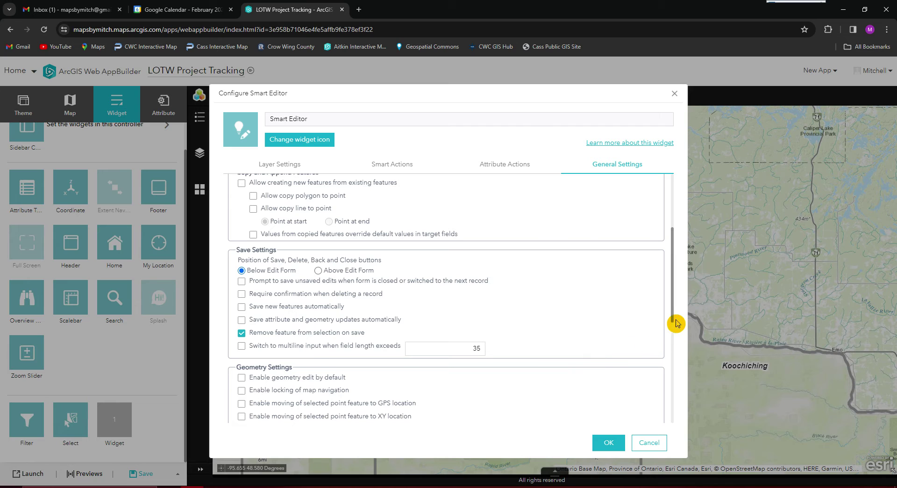
pyautogui.scroll(-1, 674, 315)
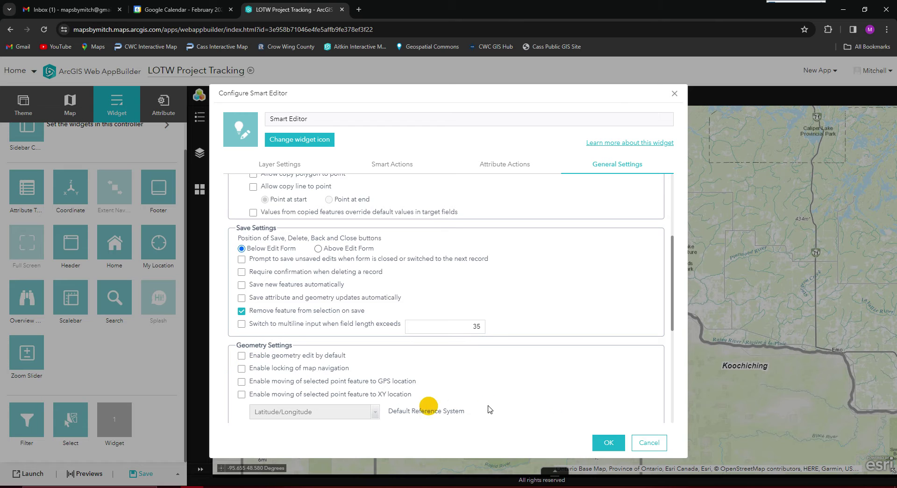
pyautogui.moveTo(673, 311); pyautogui.dragTo(673, 354)
pyautogui.click(609, 442)
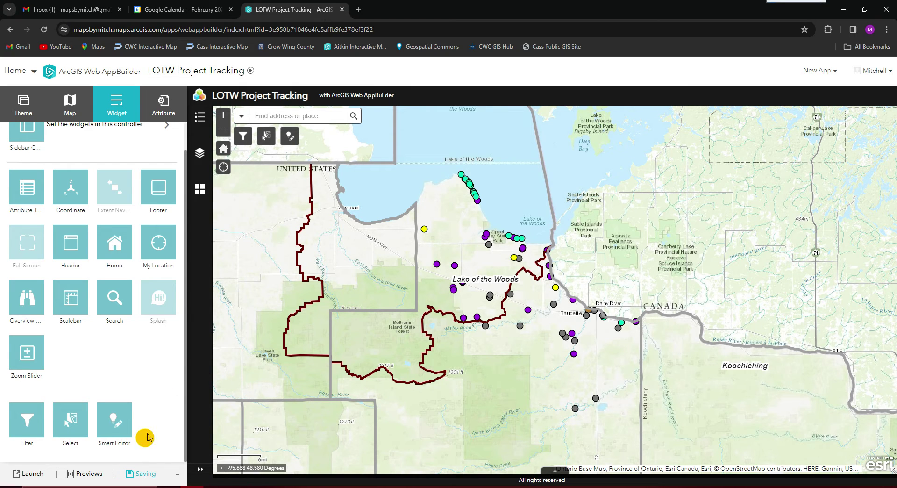
# Launch the saved app and turn on the LOTW Planning Regions, Rainy Rapid 1w1p Boundary and RAQ Parcels (Rainy Rapid) layers.
pyautogui.click(27, 475)
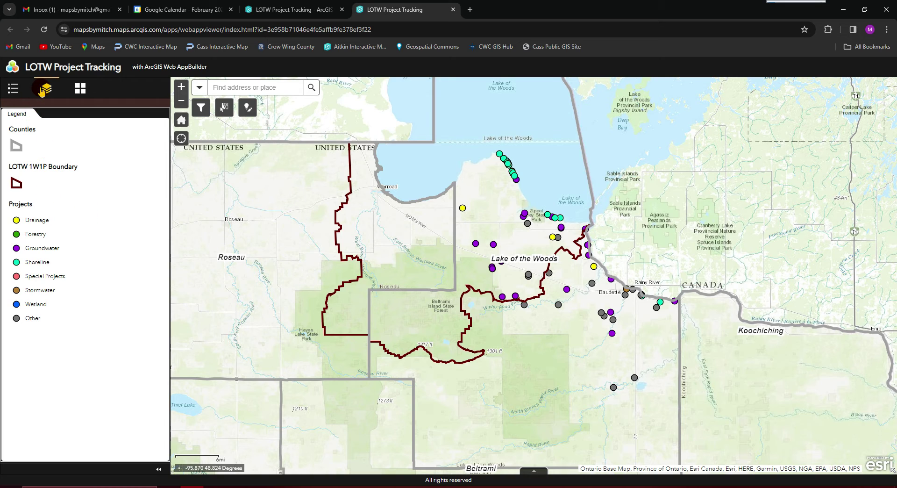
pyautogui.click(43, 89)
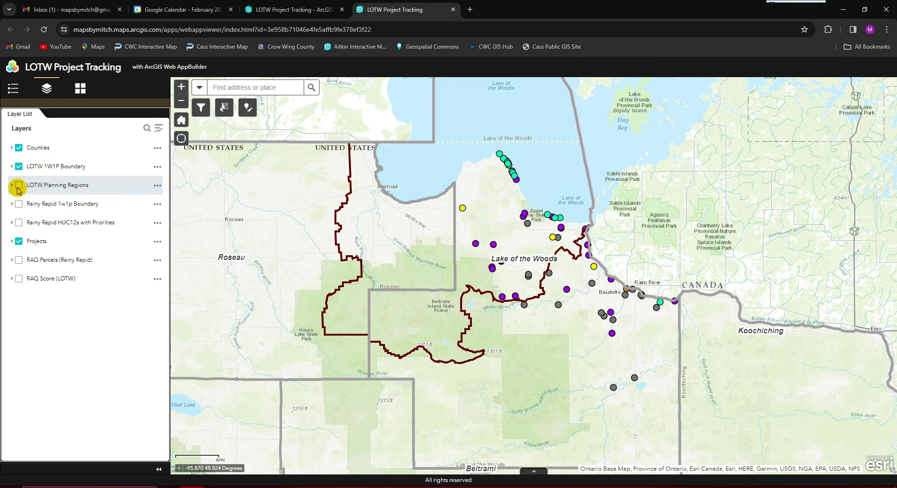
pyautogui.click(19, 204)
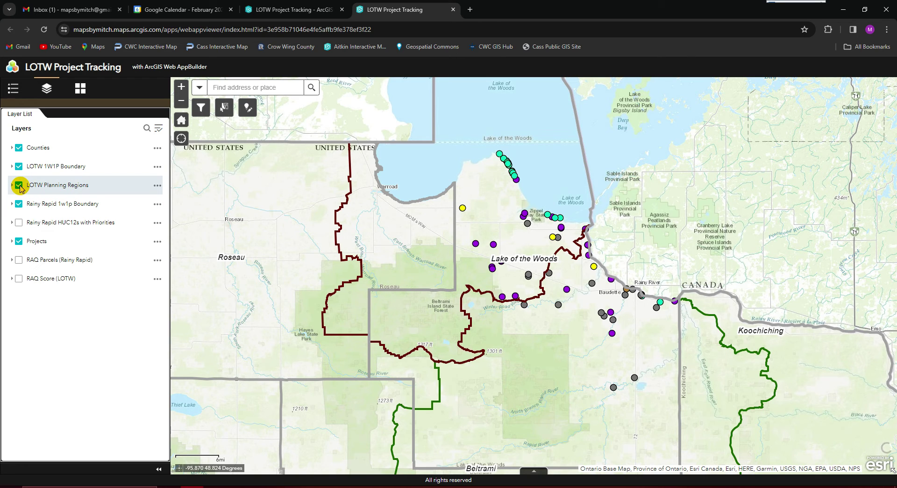
pyautogui.click(18, 260)
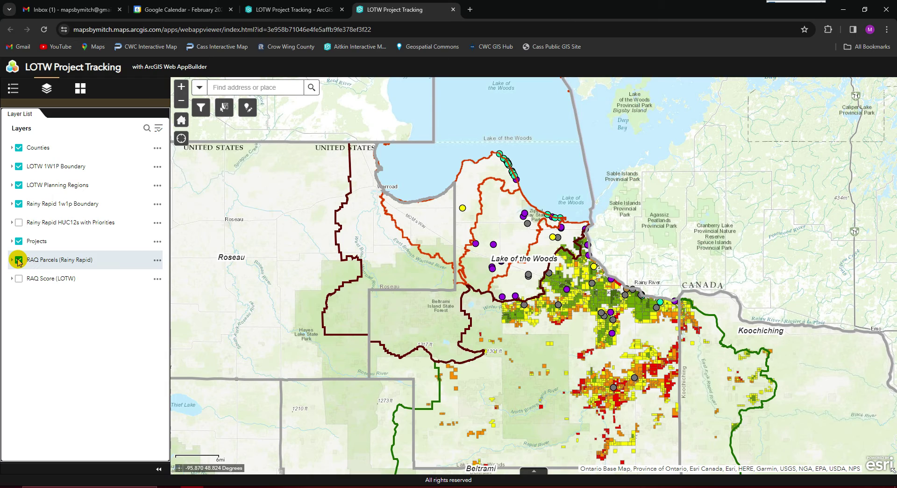
# Inspect the RAQ parcels and project labels south of Baudette up close, and return to the overview of both watersheds.
pyautogui.click(395, 328)
pyautogui.scroll(2, 607, 333)
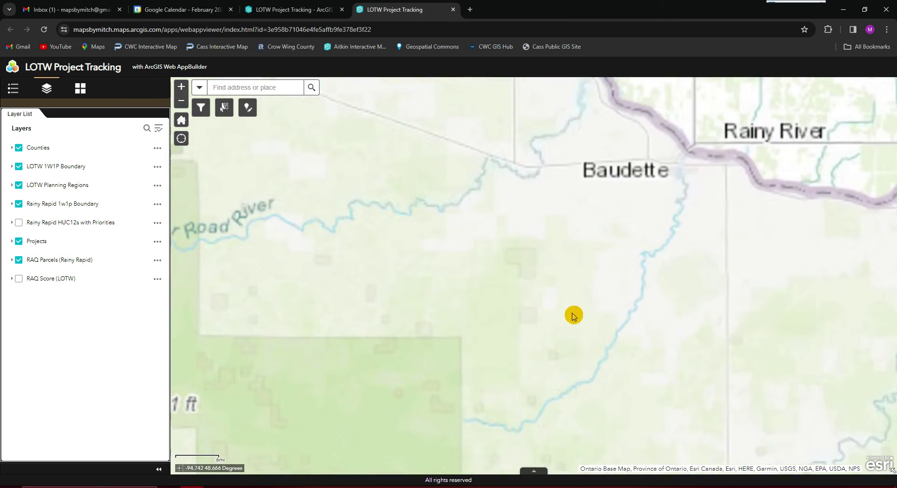
pyautogui.scroll(1, 489, 287)
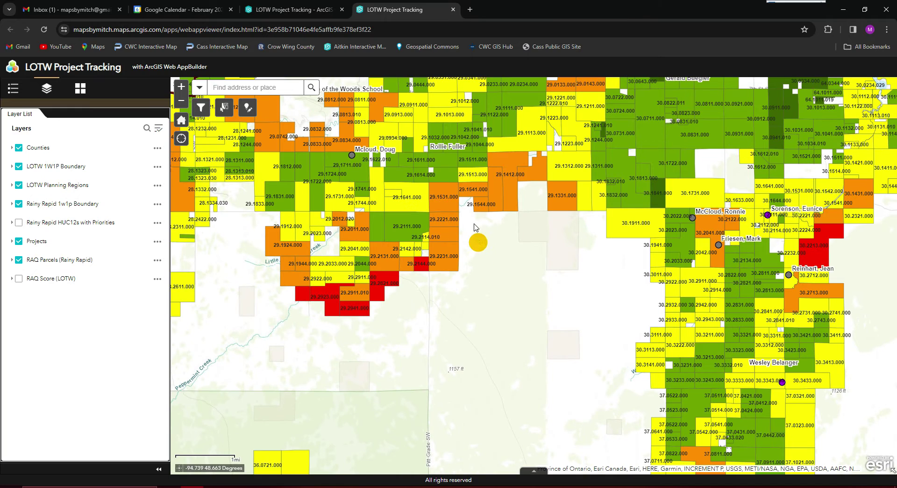
pyautogui.scroll(-3, 445, 264)
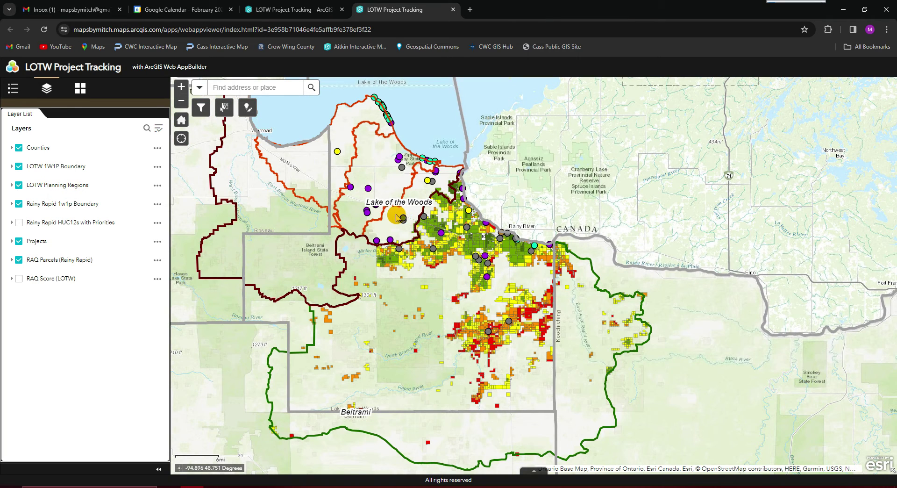
pyautogui.moveTo(397, 217); pyautogui.dragTo(448, 248)
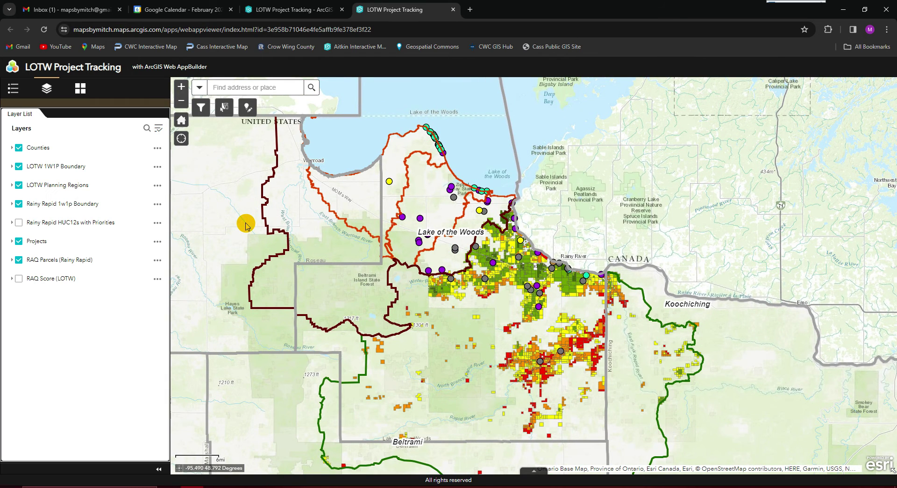
# Look through the basemap gallery and the Projects layer's options, including its transparency setting.
pyautogui.click(80, 89)
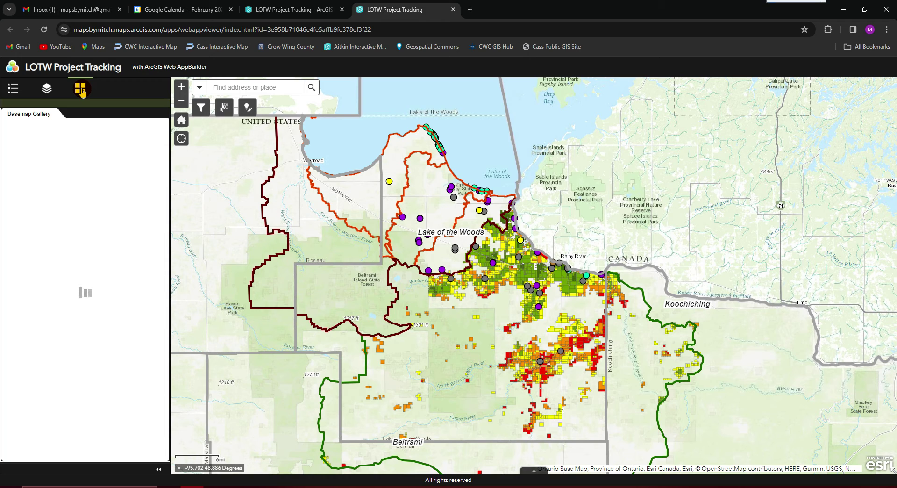
pyautogui.click(46, 90)
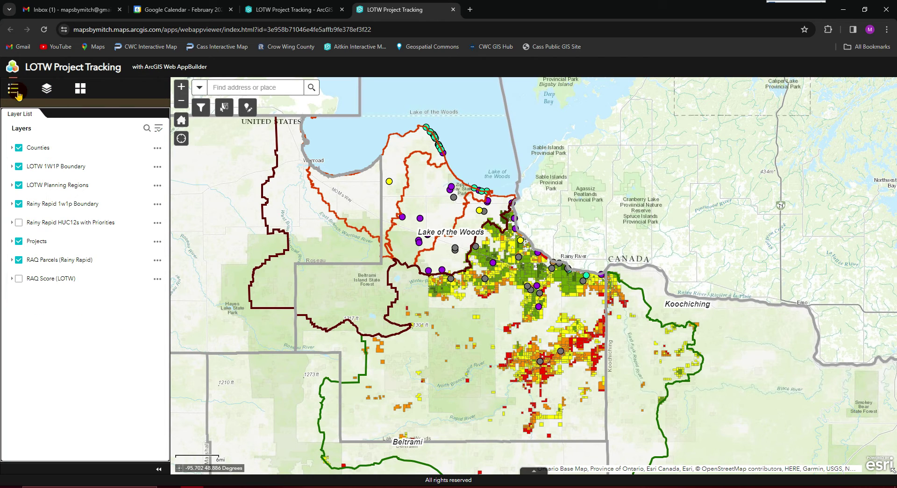
pyautogui.click(157, 242)
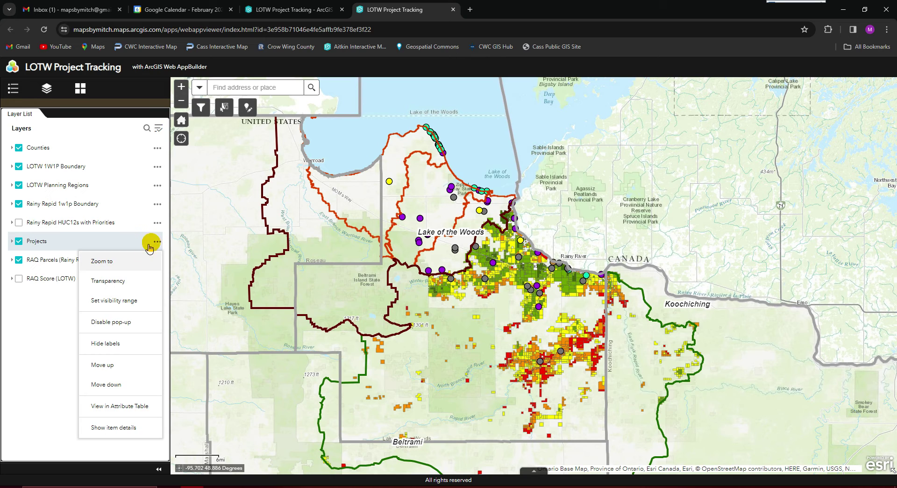
pyautogui.click(126, 281)
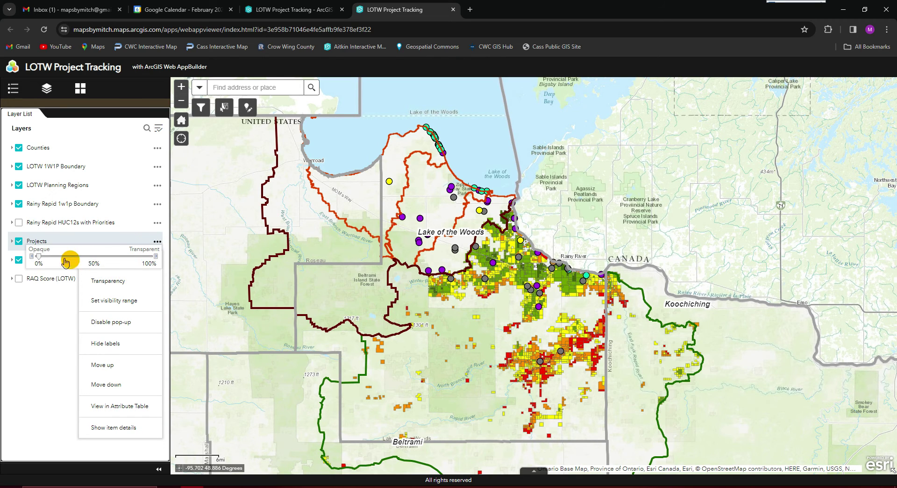
pyautogui.click(53, 336)
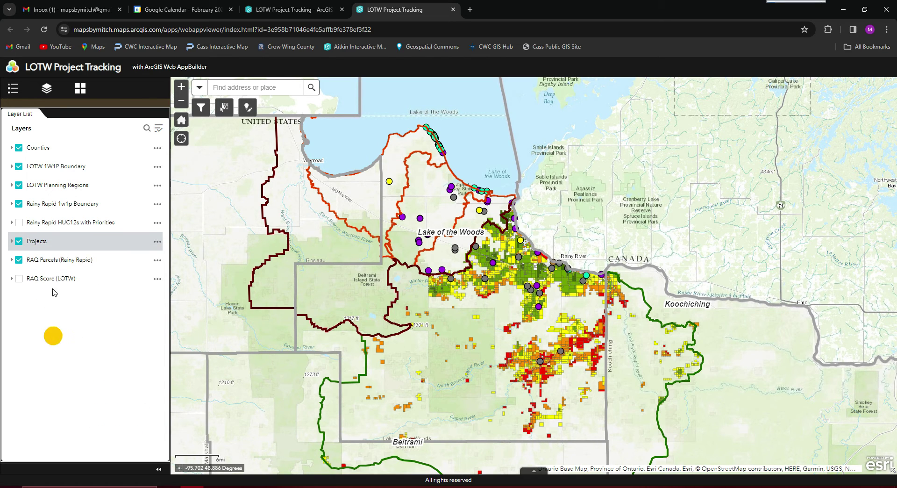
# Set the transparency of the RAQ Parcels (Rainy Rapid) layer to 50%.
pyautogui.click(157, 261)
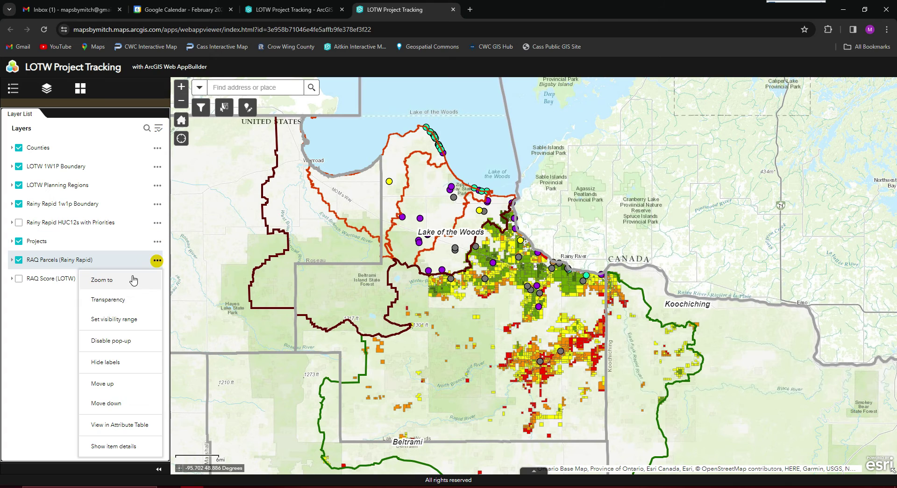
pyautogui.click(117, 302)
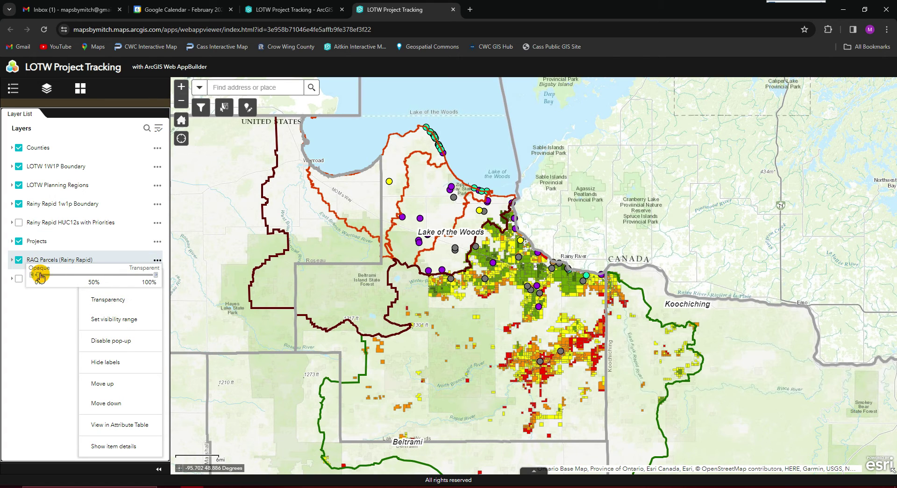
pyautogui.moveTo(40, 277); pyautogui.dragTo(94, 275)
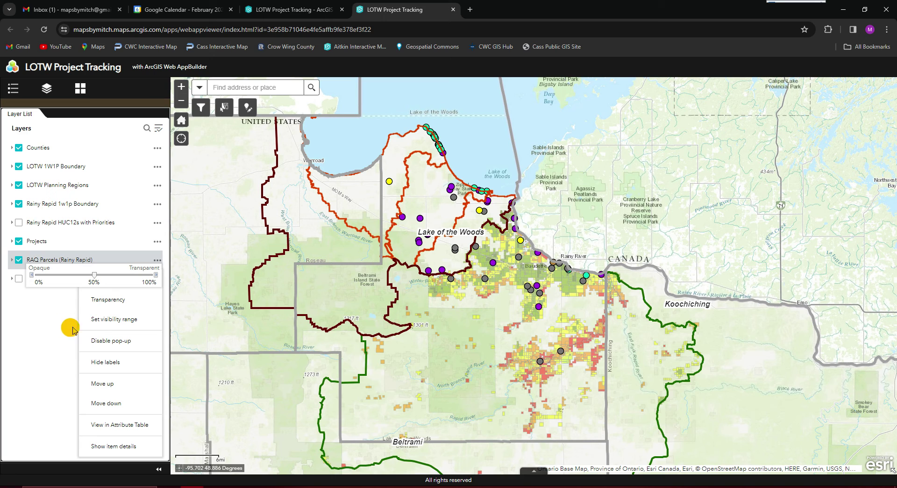
pyautogui.click(41, 327)
# Turn off the RAQ Parcels (Rainy Rapid) and LOTW Planning Regions layers.
pyautogui.click(18, 260)
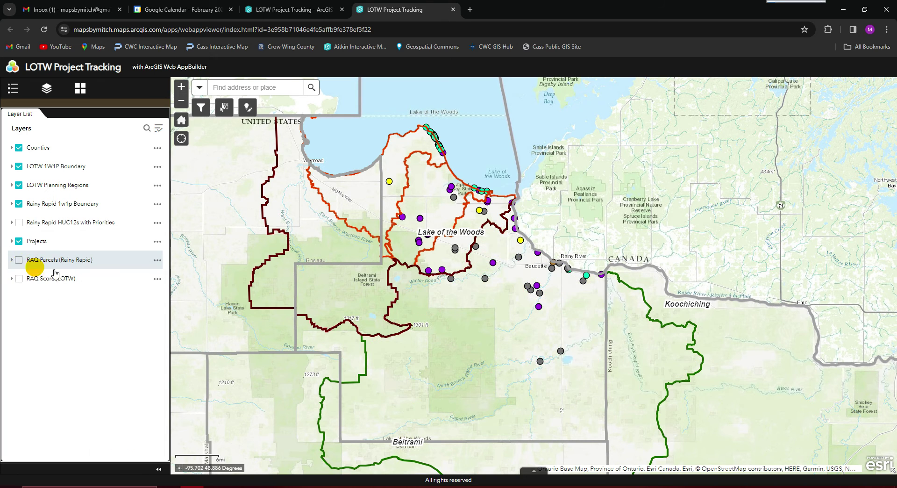
pyautogui.moveTo(349, 238); pyautogui.dragTo(330, 267)
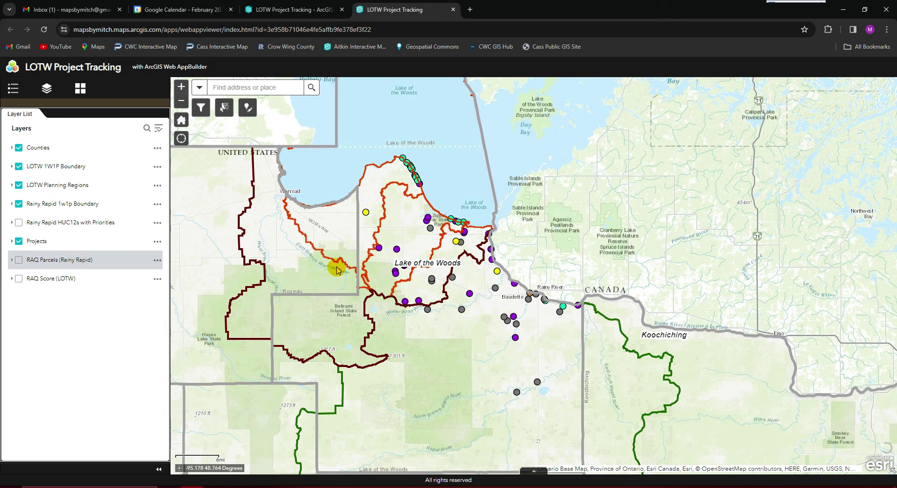
pyautogui.click(12, 187)
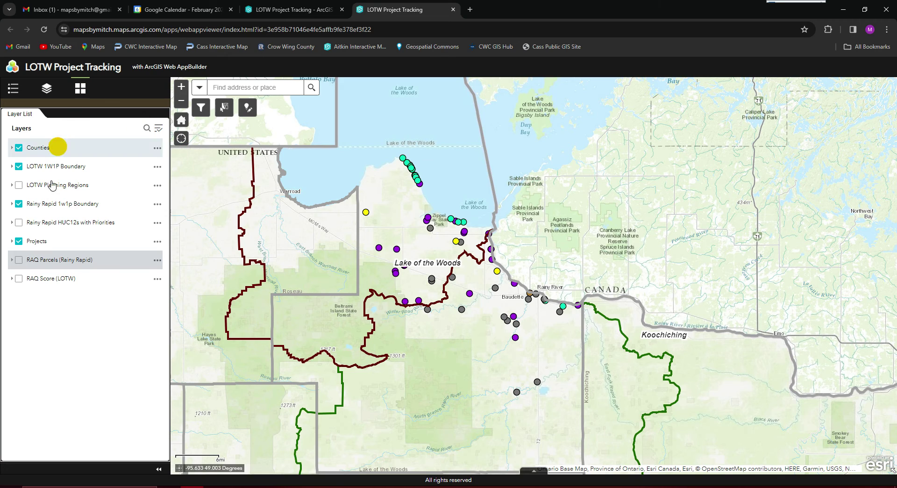
# Filter the Projects layer to the grant type "Clean Water Funding - competitive or other" and view the matching points.
pyautogui.click(203, 109)
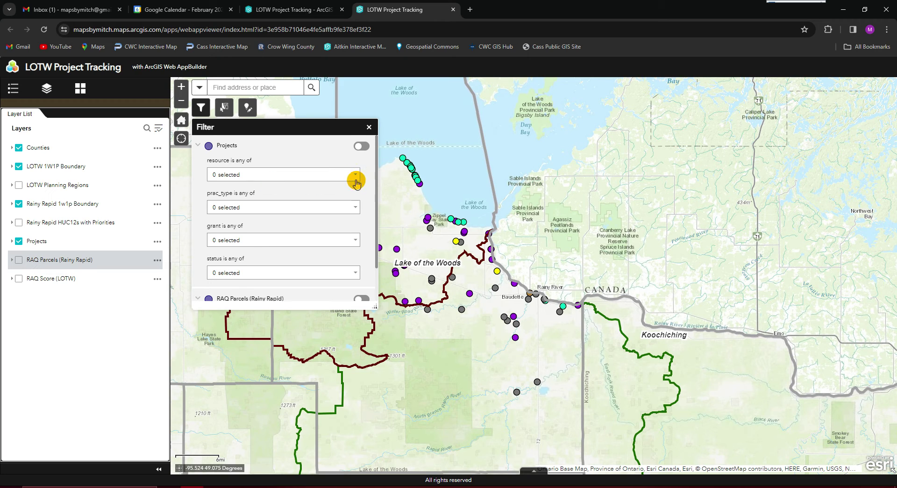
pyautogui.scroll(-1, 356, 182)
pyautogui.scroll(1, 355, 233)
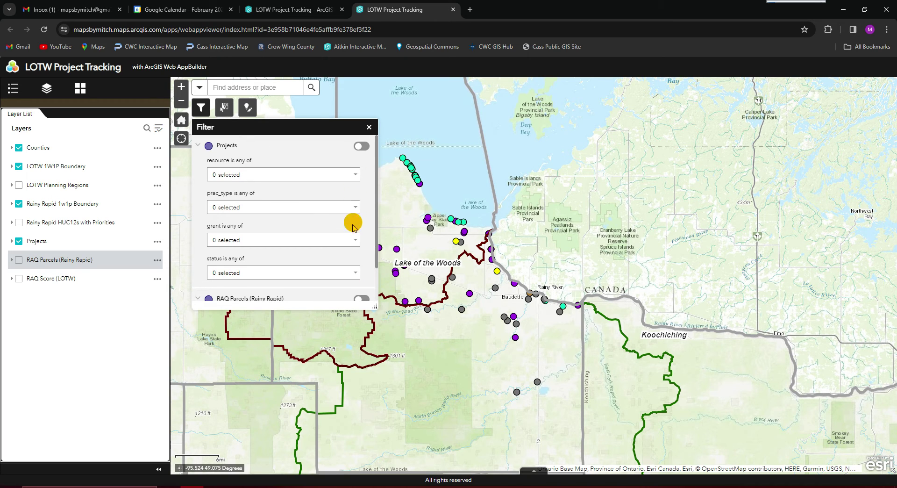
pyautogui.click(354, 239)
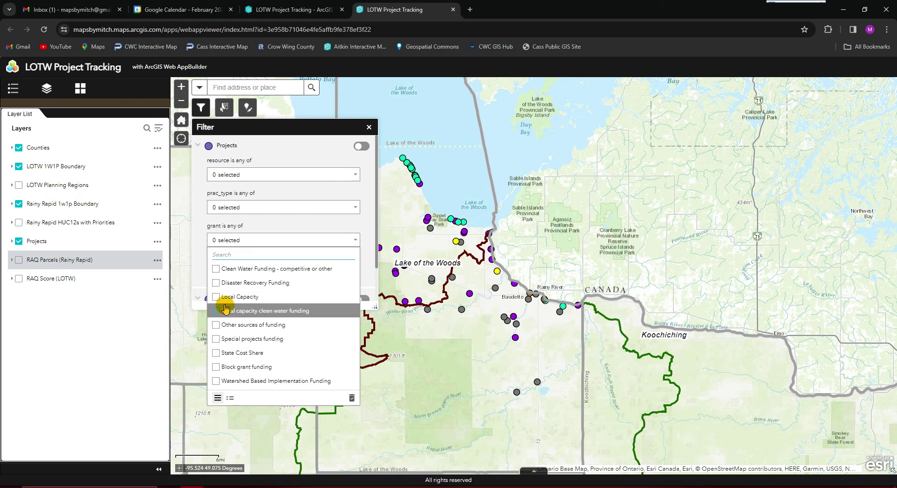
pyautogui.click(367, 222)
pyautogui.click(362, 147)
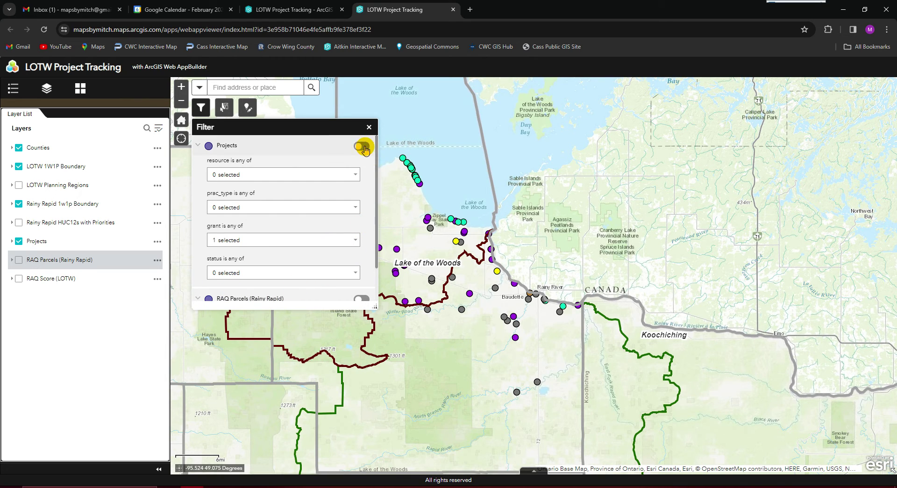
pyautogui.moveTo(320, 132); pyautogui.dragTo(325, 159)
pyautogui.doubleClick(493, 262)
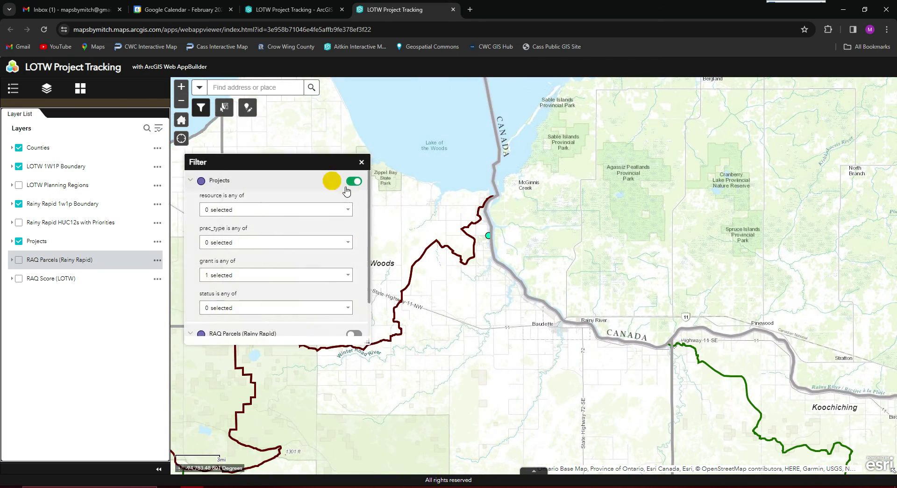
# Replace the Projects layer's grant filter with the practice types erosion control, forest management and drainage project, and view the matching points.
pyautogui.click(354, 180)
pyautogui.click(348, 275)
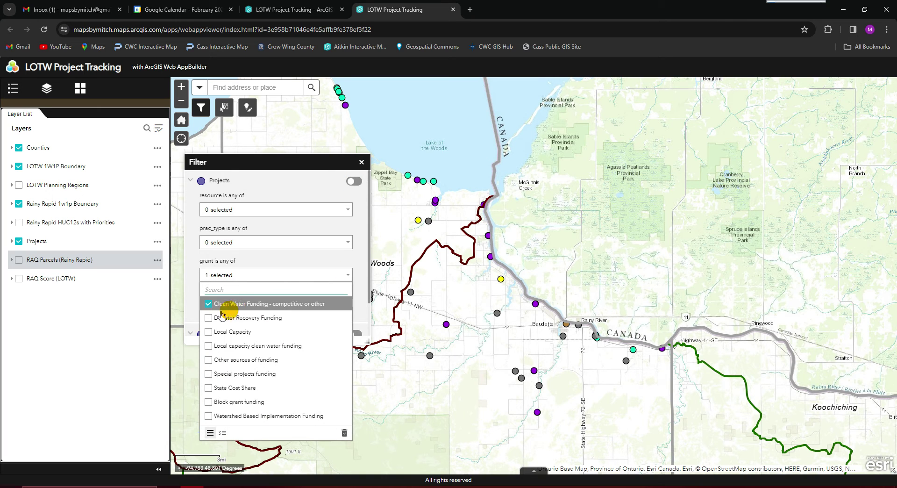
pyautogui.click(208, 304)
pyautogui.click(346, 243)
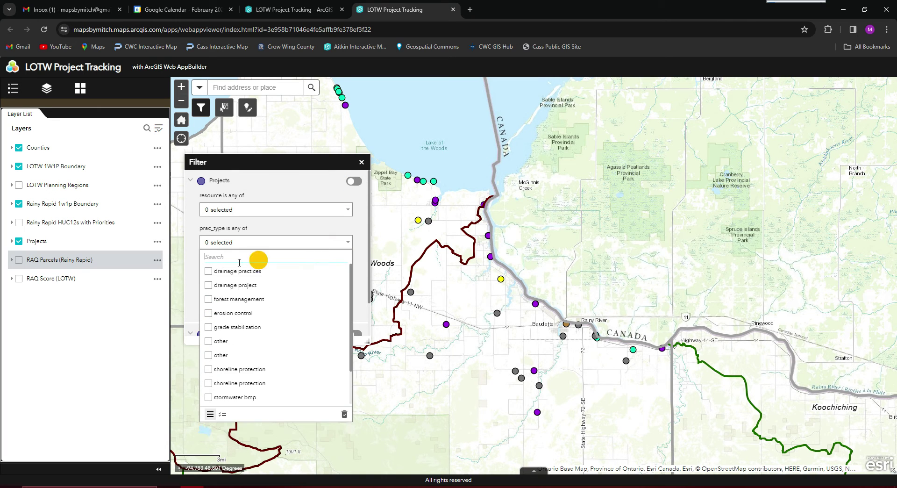
pyautogui.click(208, 314)
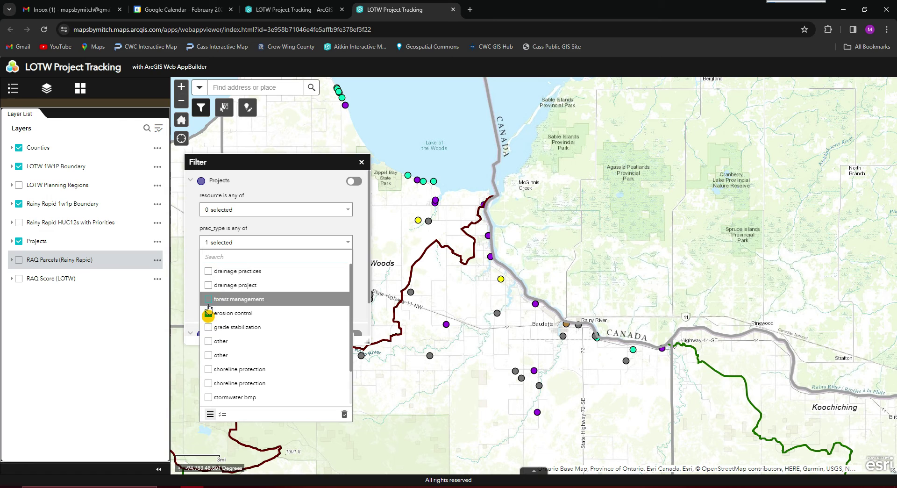
pyautogui.click(208, 299)
pyautogui.click(208, 285)
pyautogui.click(353, 182)
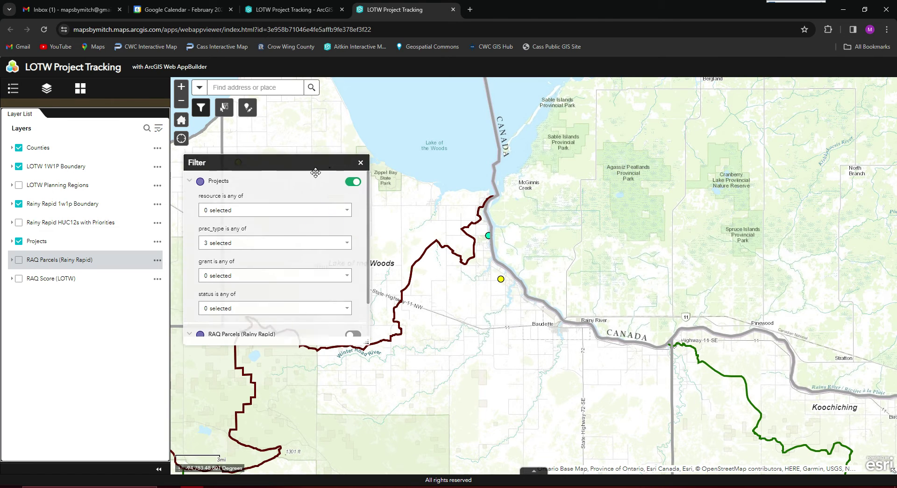
pyautogui.moveTo(333, 165); pyautogui.dragTo(233, 214)
pyautogui.moveTo(439, 206); pyautogui.dragTo(494, 273)
pyautogui.scroll(-1, 494, 274)
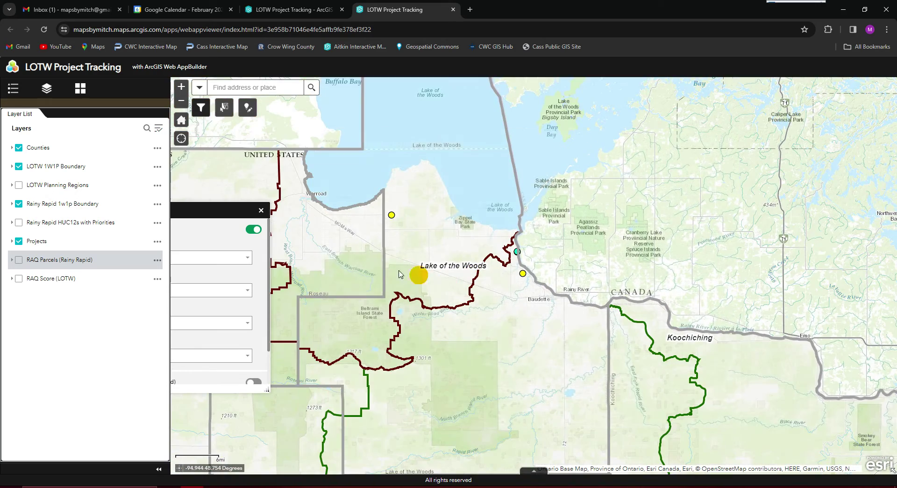
# Narrow the Projects filter to State Cost Share grants, view the match near Baudette, and switch the filter off again.
pyautogui.click(236, 209)
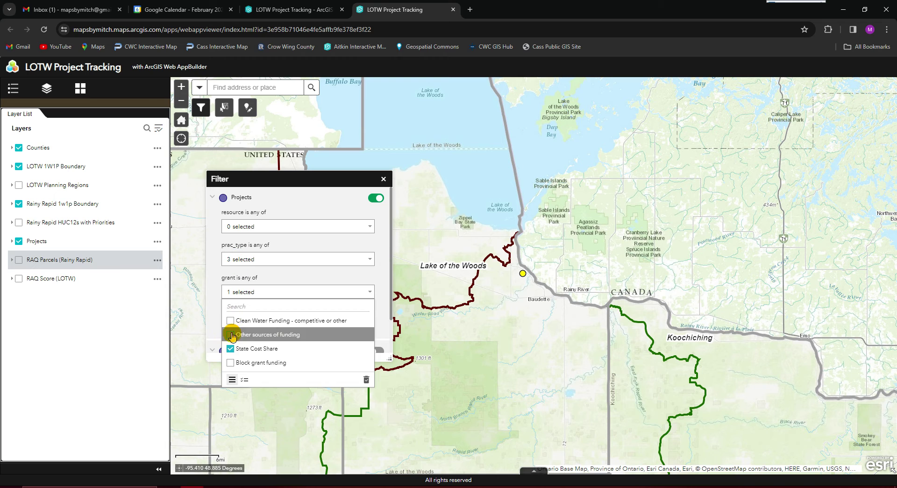
pyautogui.click(350, 212)
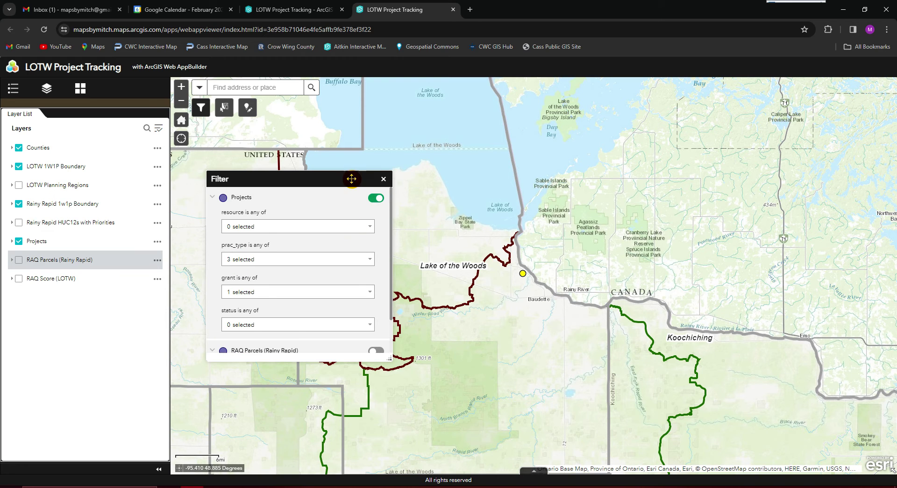
pyautogui.moveTo(351, 178); pyautogui.dragTo(412, 219)
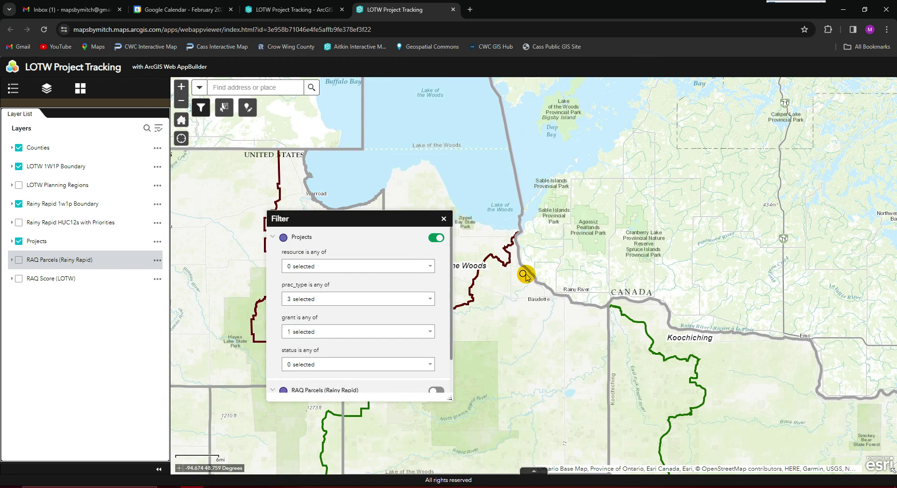
pyautogui.click(433, 239)
pyautogui.click(201, 108)
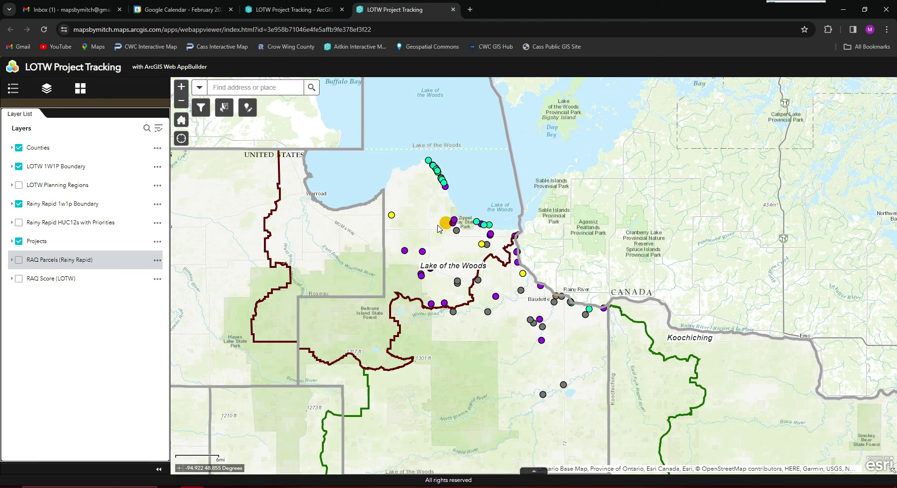
# Select the cluster of Projects points west of Baudette with a rectangle and export the selection to a CSV file.
pyautogui.click(226, 107)
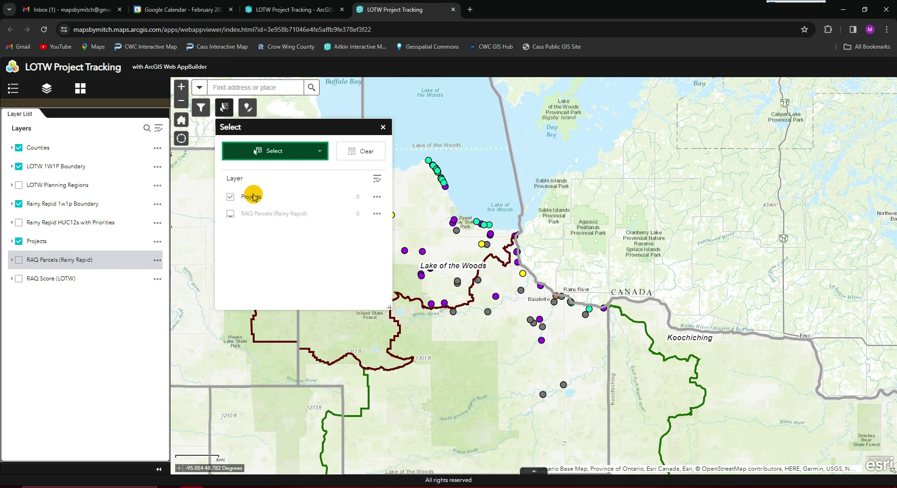
pyautogui.moveTo(416, 290); pyautogui.dragTo(505, 339)
pyautogui.click(377, 196)
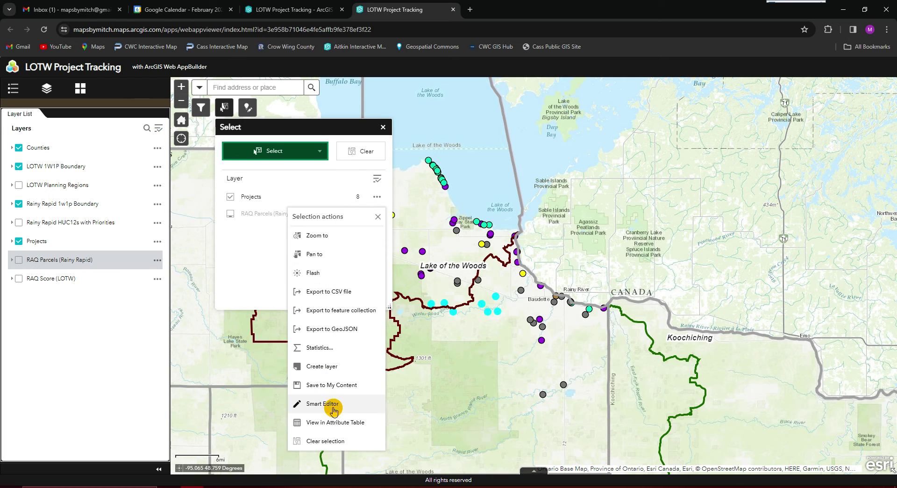
pyautogui.click(329, 291)
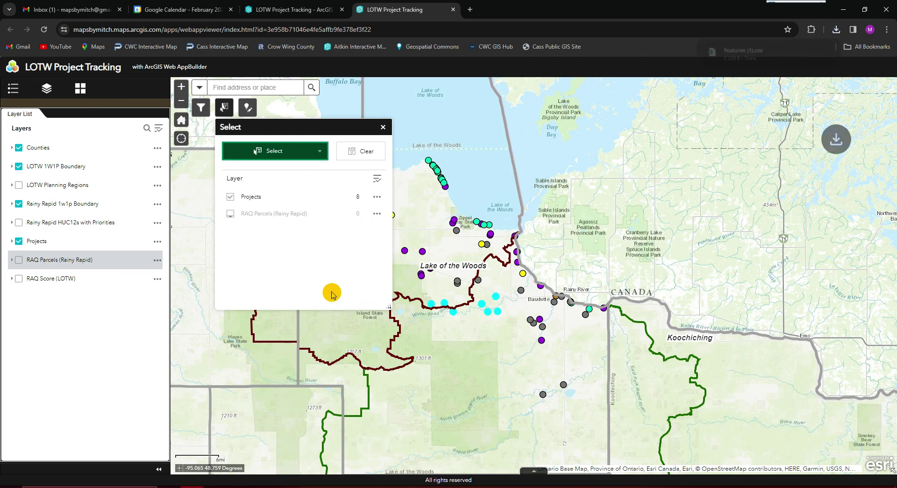
# Locate the exported features (1).csv in the Downloads folder and open it in Excel.
pyautogui.click(836, 31)
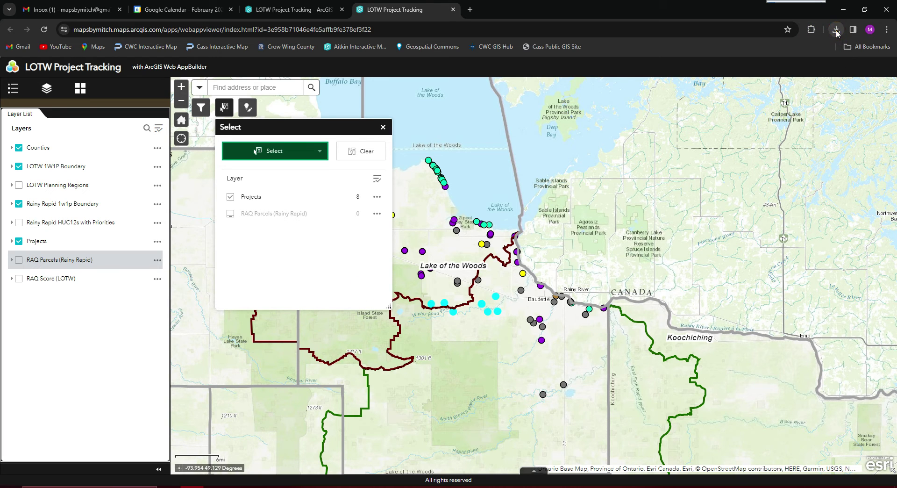
pyautogui.click(836, 30)
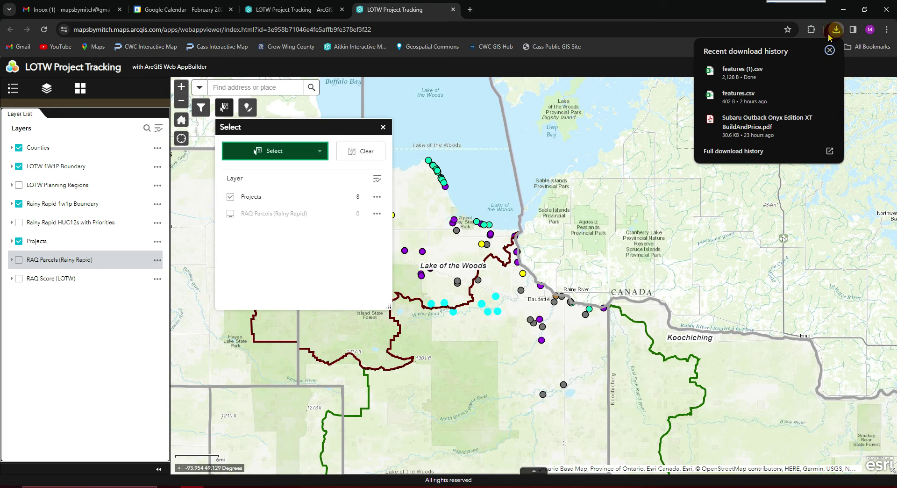
pyautogui.click(757, 73)
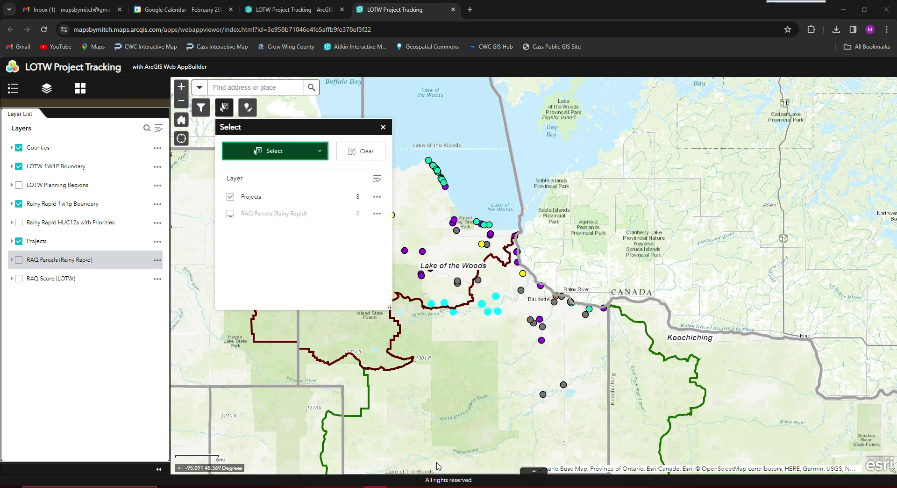
pyautogui.click(830, 50)
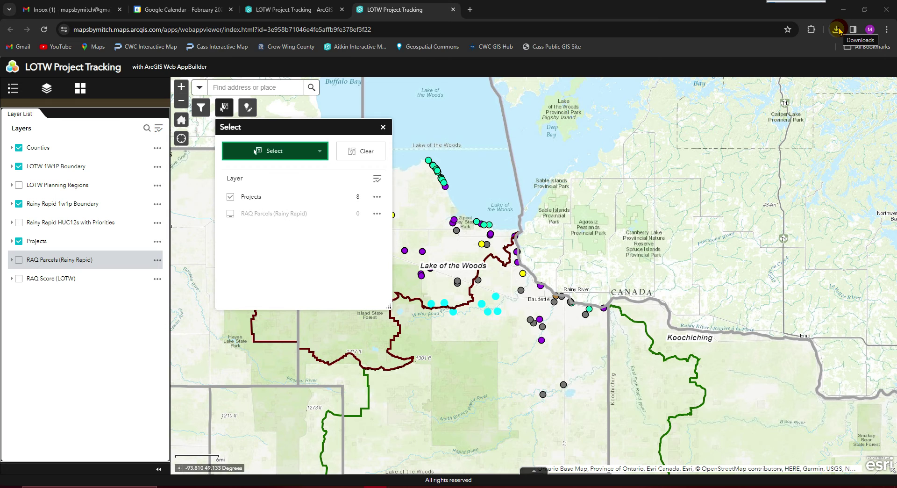
pyautogui.click(837, 30)
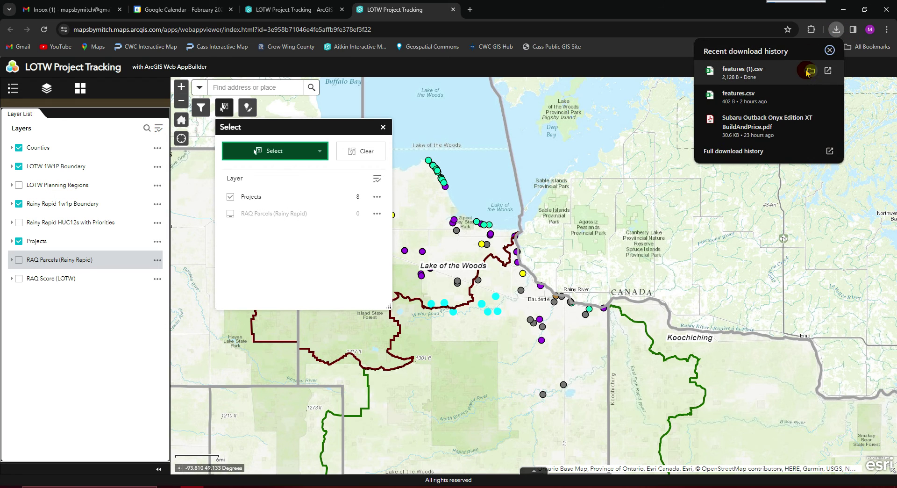
pyautogui.click(810, 71)
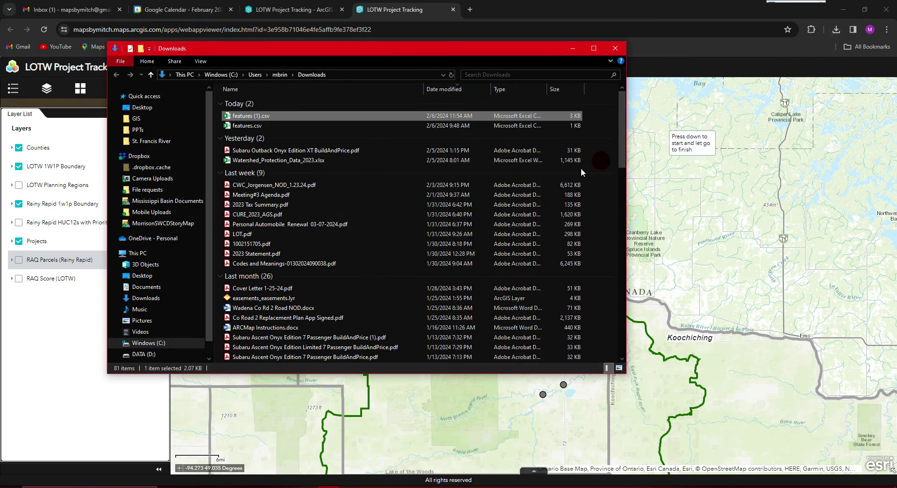
pyautogui.doubleClick(250, 117)
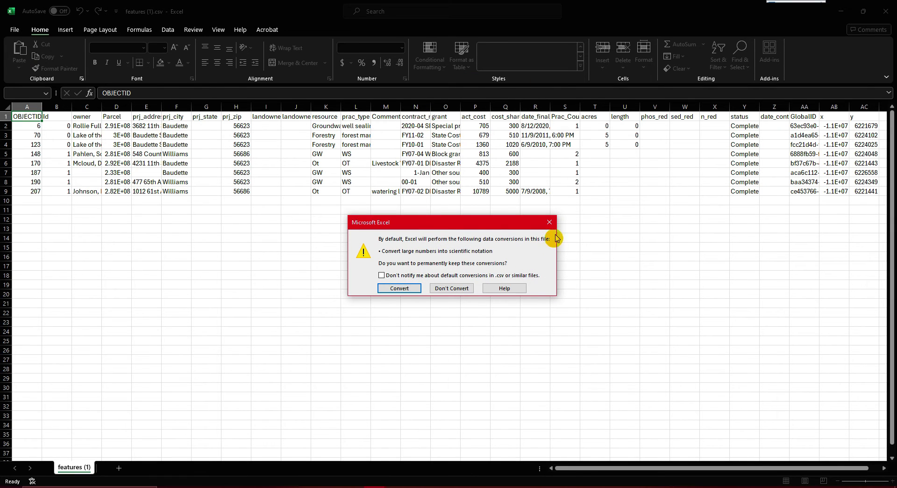
# Dismiss the data conversion notice, review the header row of features (1).csv, and return to the LOTW Project Tracking web app.
pyautogui.click(550, 222)
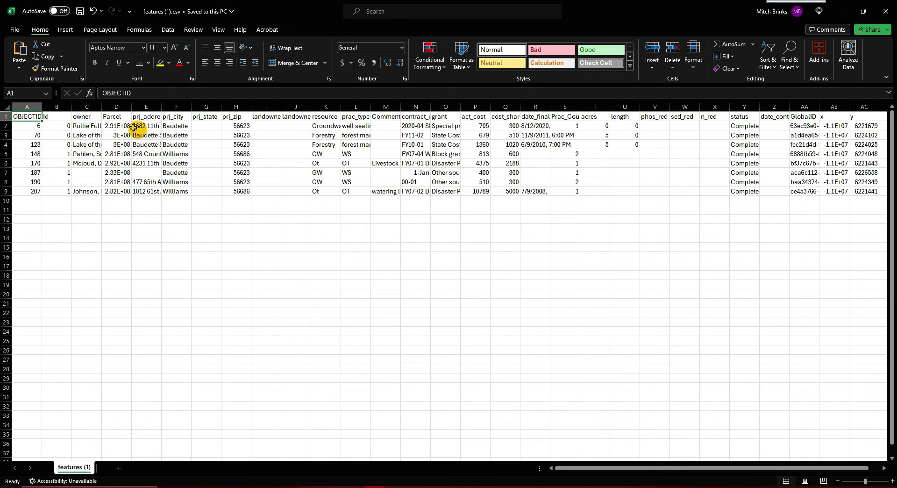
pyautogui.click(6, 115)
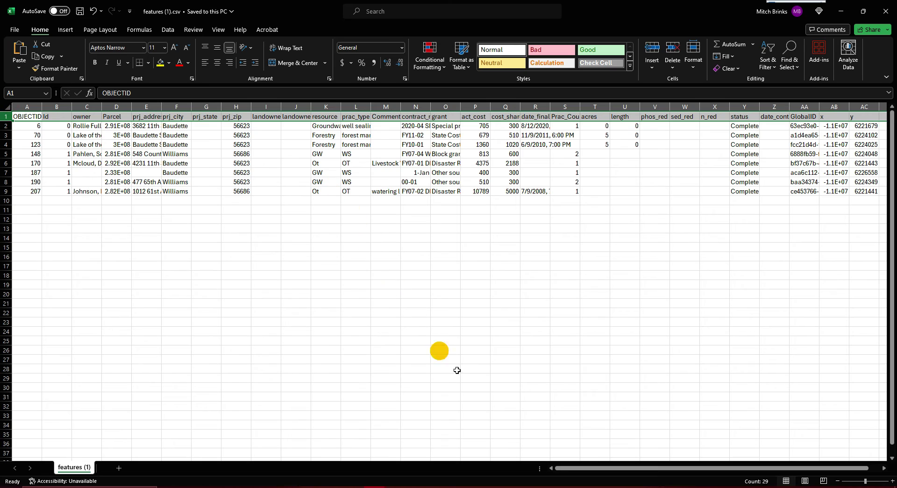
pyautogui.click(840, 10)
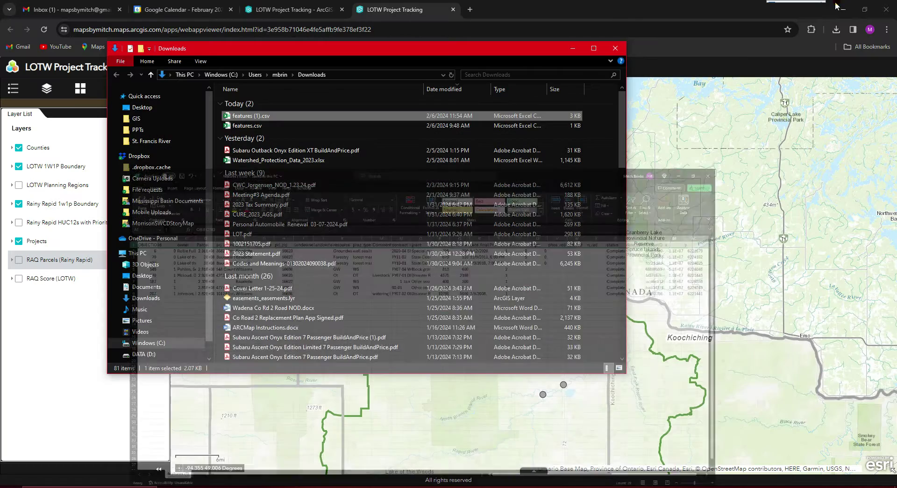
pyautogui.click(573, 48)
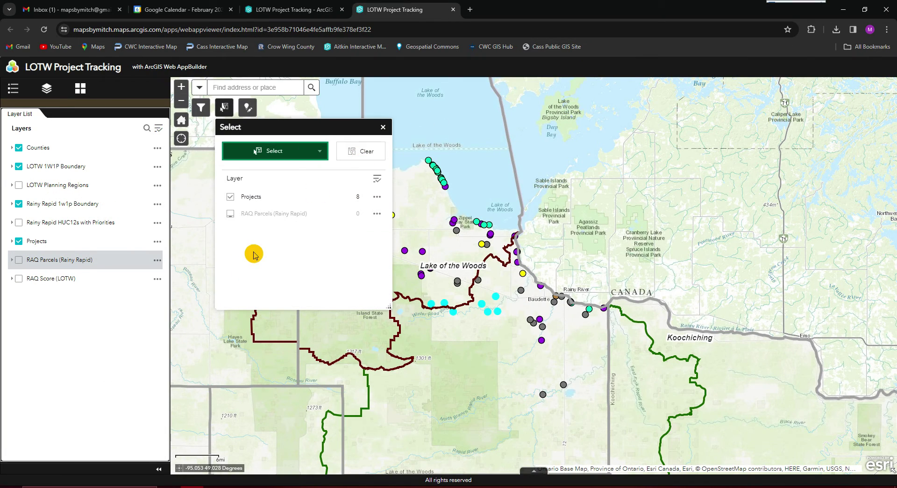
pyautogui.click(382, 131)
pyautogui.click(250, 111)
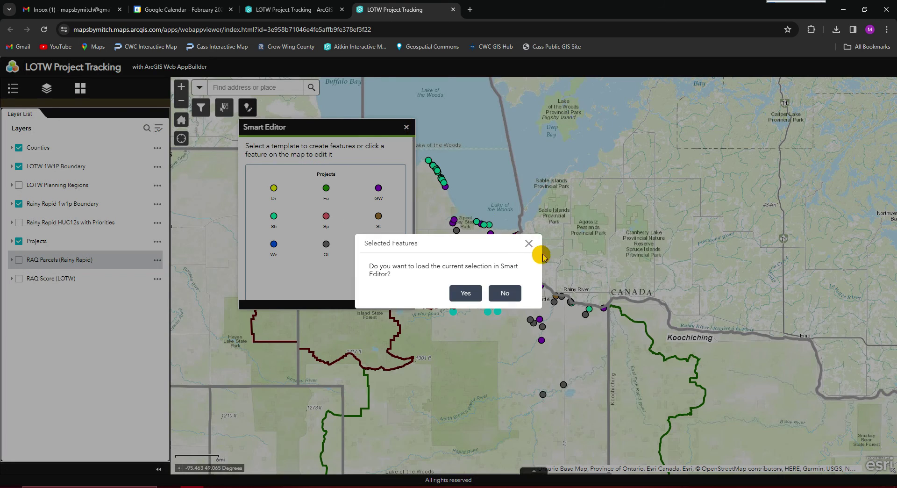
pyautogui.click(498, 301)
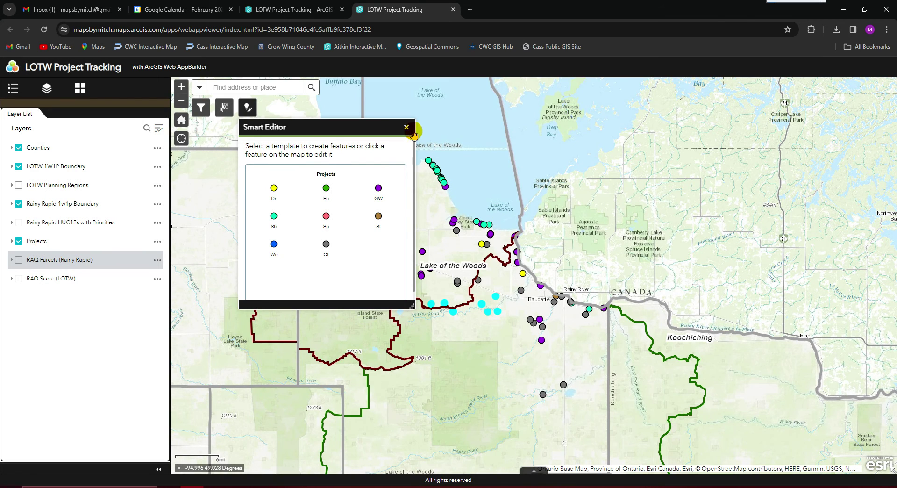
pyautogui.click(406, 127)
# Clear the current selection of Projects points and close the Select tool.
pyautogui.click(224, 107)
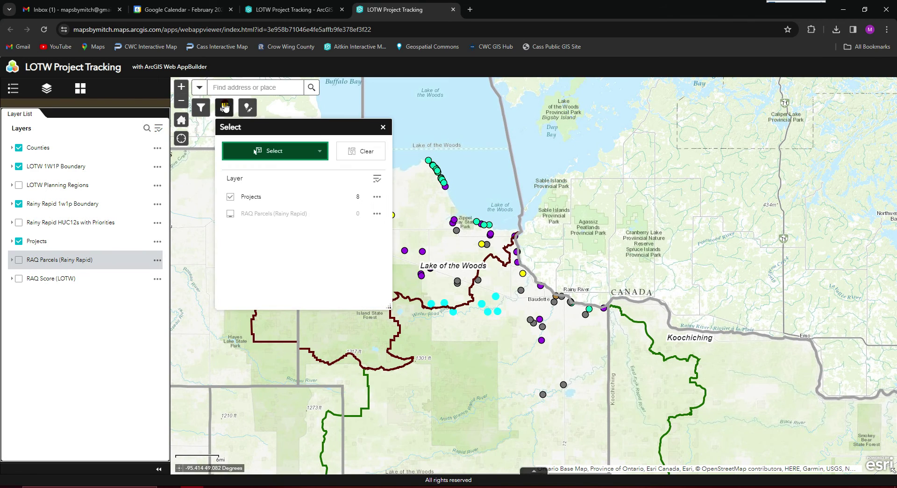
pyautogui.click(377, 196)
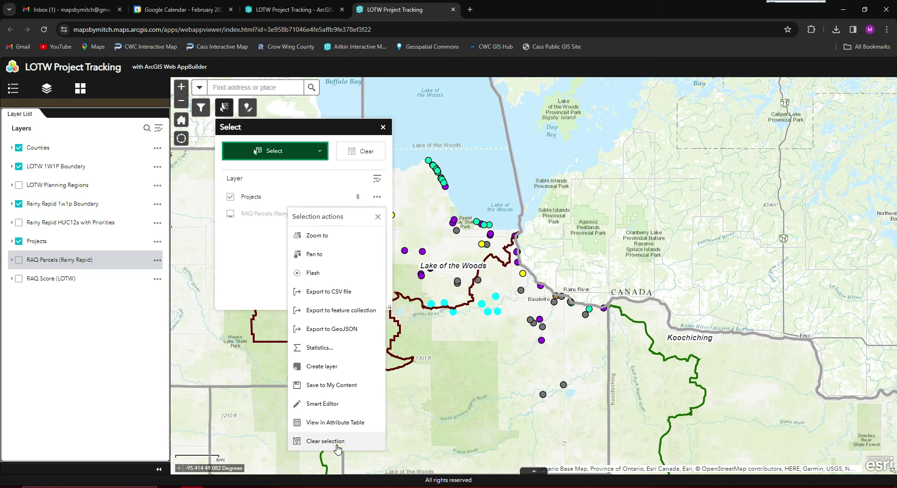
pyautogui.click(337, 441)
pyautogui.click(360, 150)
pyautogui.click(383, 127)
# Expand the Projects legend and use the Smart Editor's Dr template to place a Drainage point in the forest area southwest of Baudette.
pyautogui.click(247, 107)
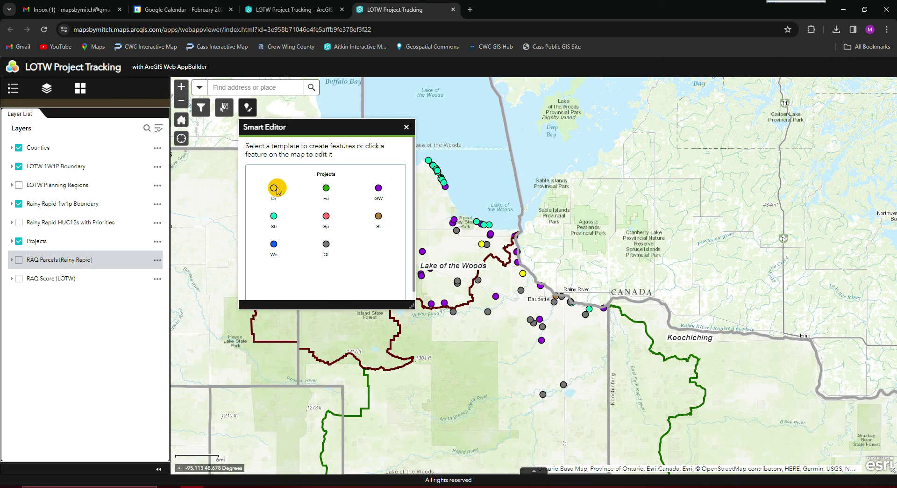
pyautogui.click(42, 241)
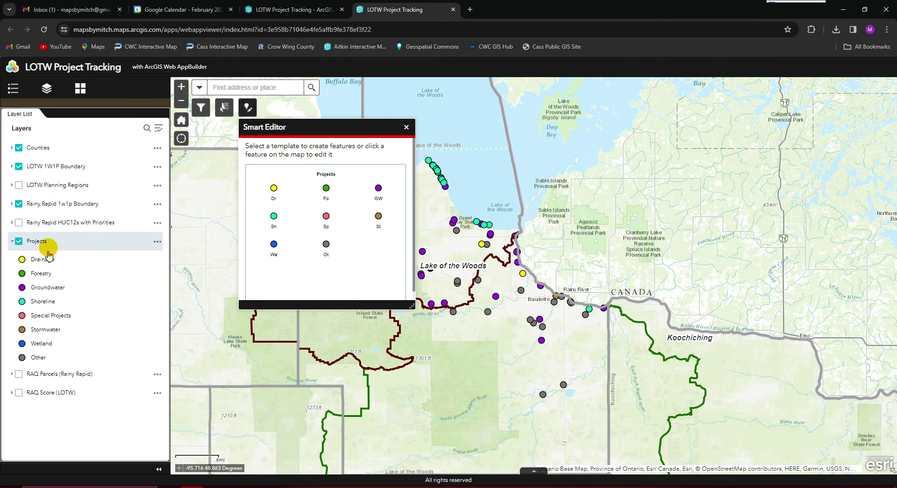
pyautogui.click(257, 191)
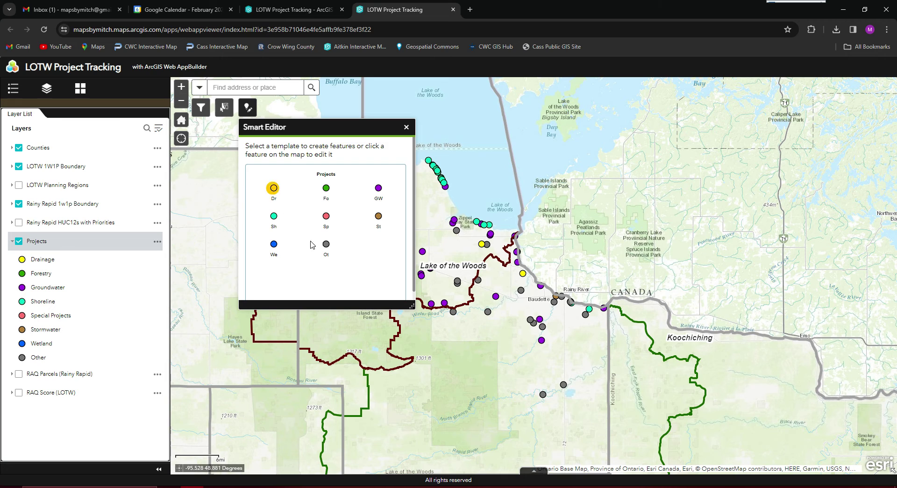
pyautogui.click(446, 381)
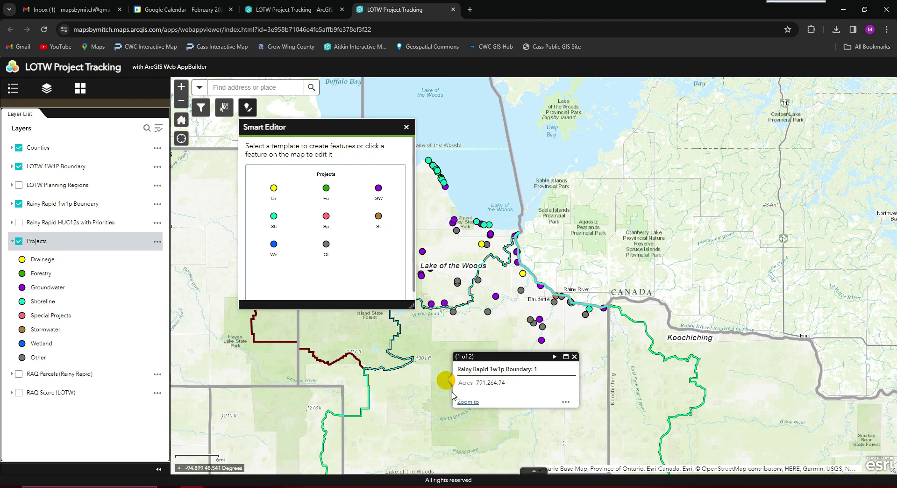
pyautogui.click(574, 358)
pyautogui.click(273, 190)
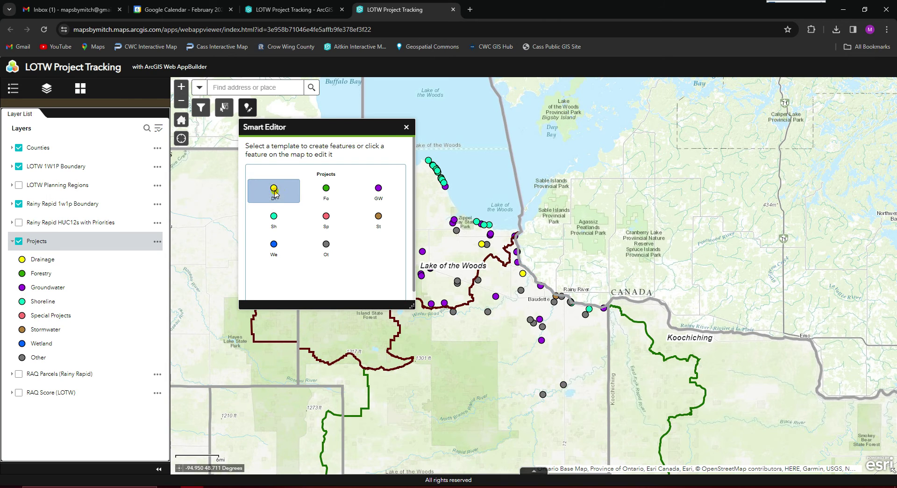
pyautogui.click(463, 390)
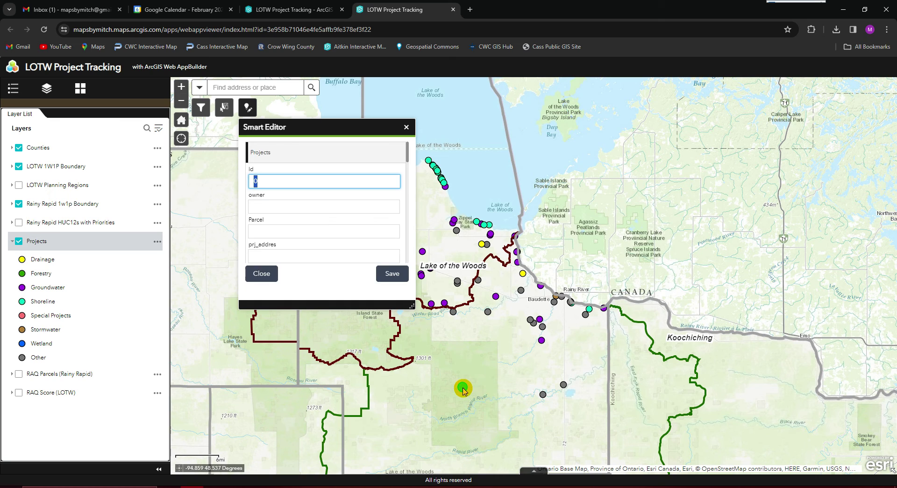
# Set the new point's owner to test and fill in the landowner phone number as digits only.
pyautogui.click(314, 203)
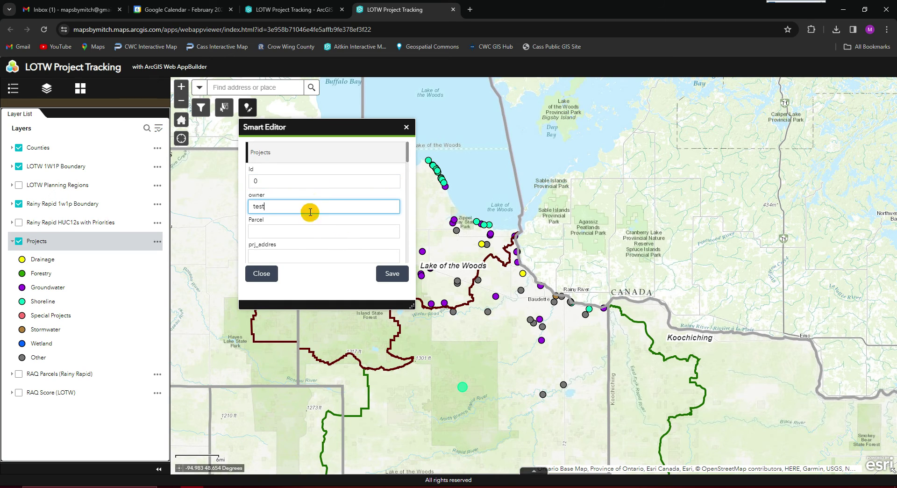
pyautogui.scroll(-3, 310, 226)
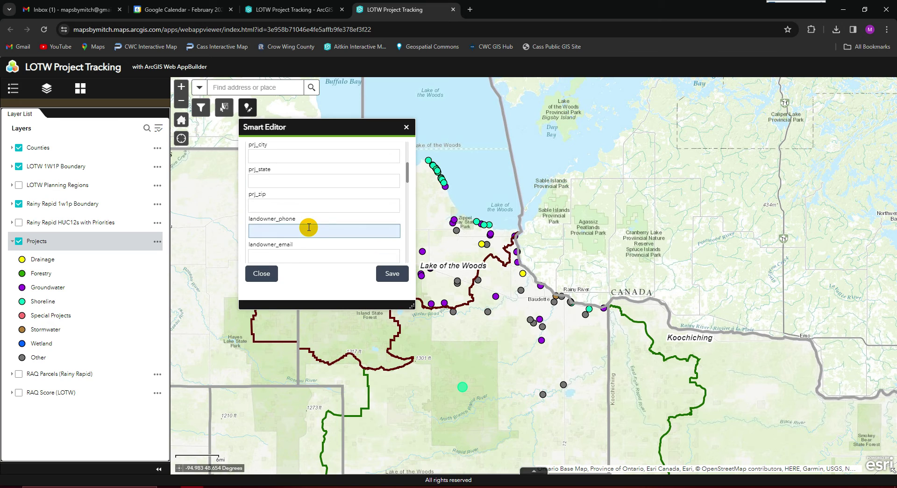
pyautogui.click(306, 230)
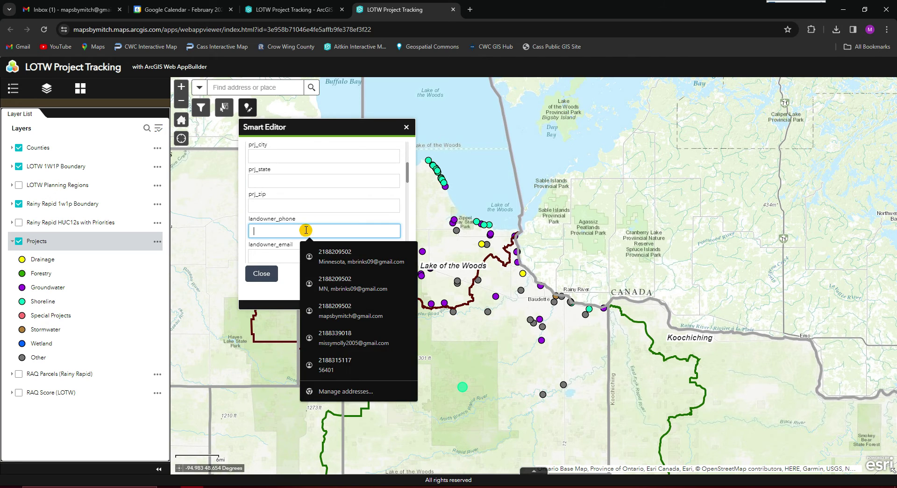
pyautogui.write('555-5555')
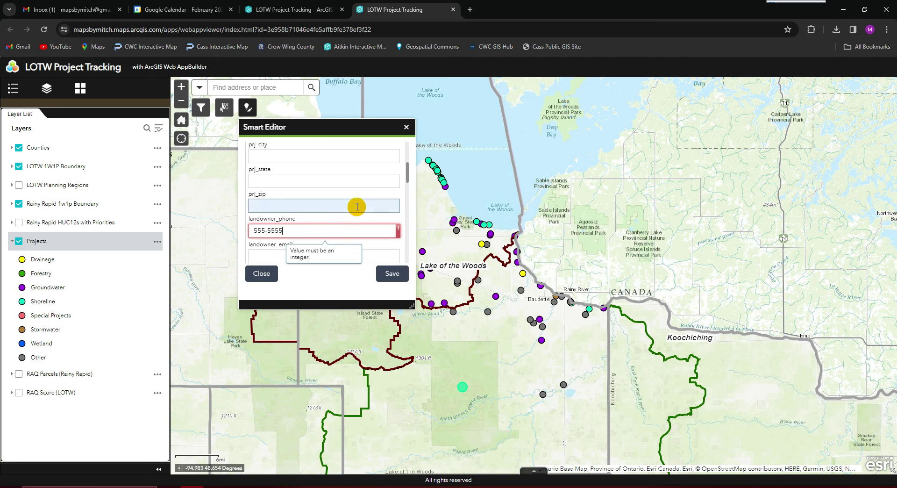
pyautogui.scroll(-3, 327, 206)
pyautogui.scroll(3, 298, 168)
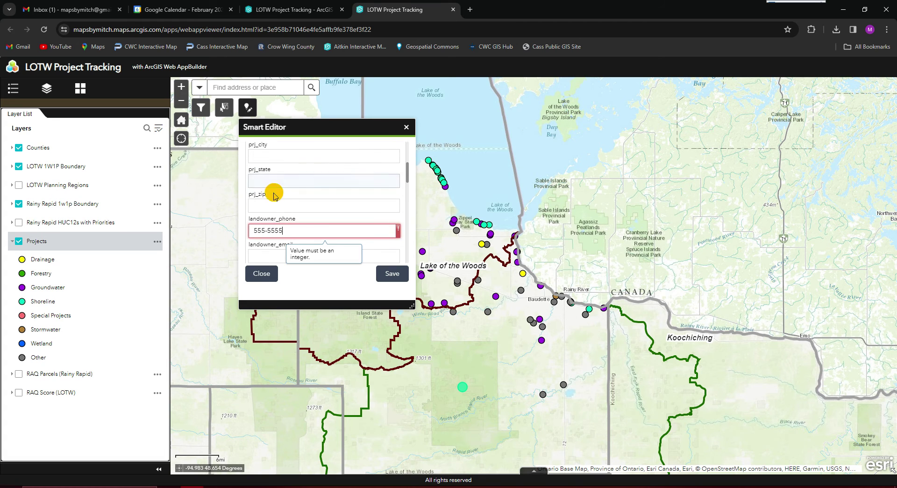
pyautogui.press('BackSpace')
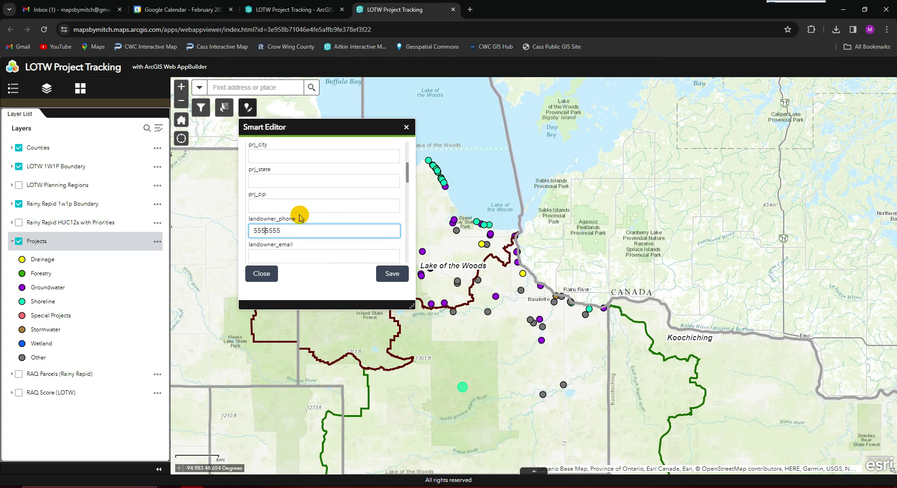
# Check the new point's resource options and set its practice type to stormwater bmp.
pyautogui.scroll(-3, 303, 216)
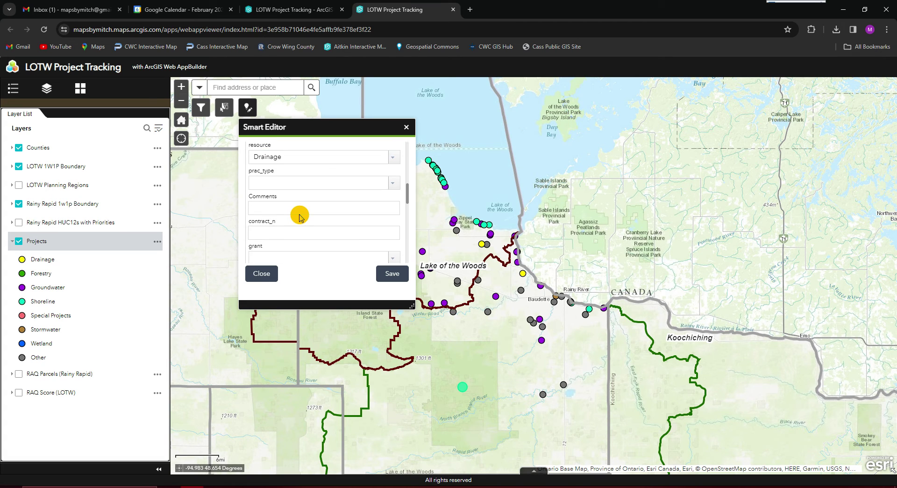
pyautogui.click(392, 158)
pyautogui.click(392, 143)
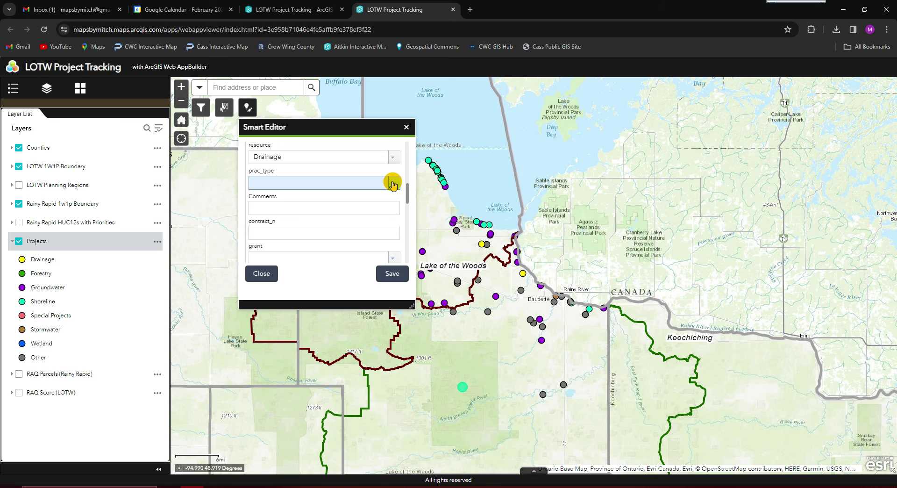
pyautogui.click(392, 185)
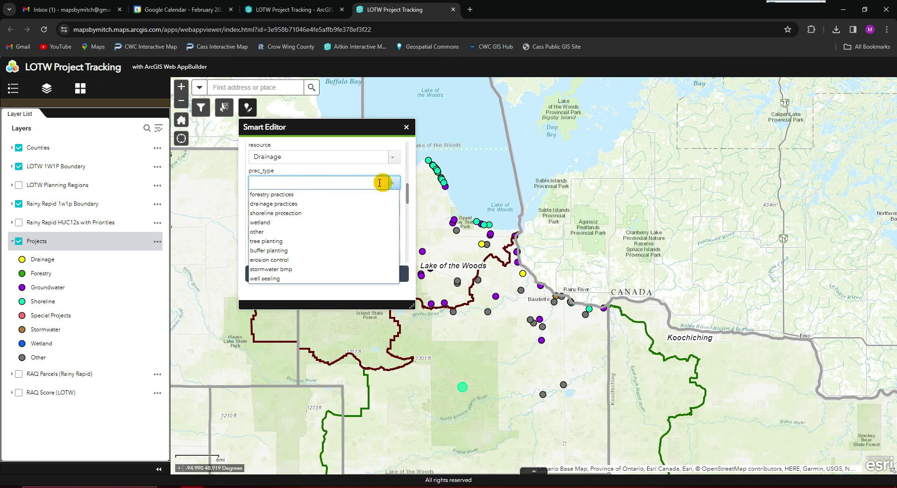
pyautogui.click(292, 270)
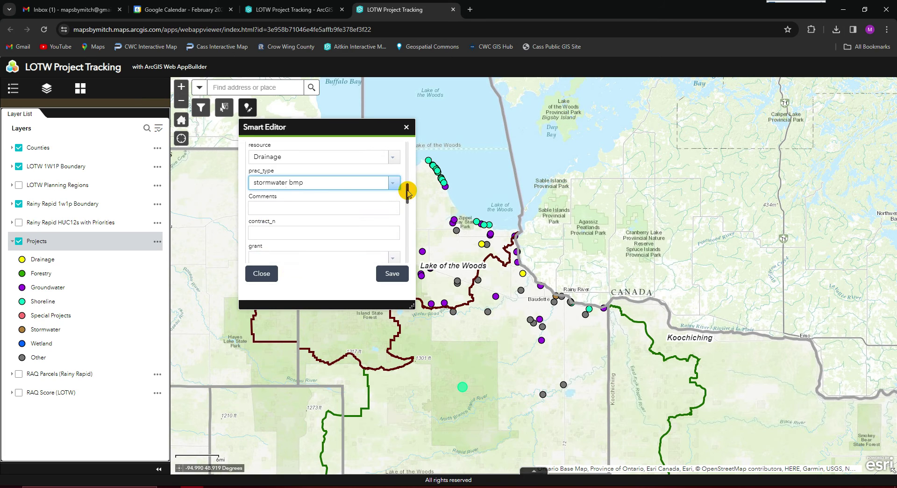
# Enter test as the new point's comment and set its grant to Special projects funding.
pyautogui.moveTo(406, 192); pyautogui.dragTo(409, 197)
pyautogui.click(375, 185)
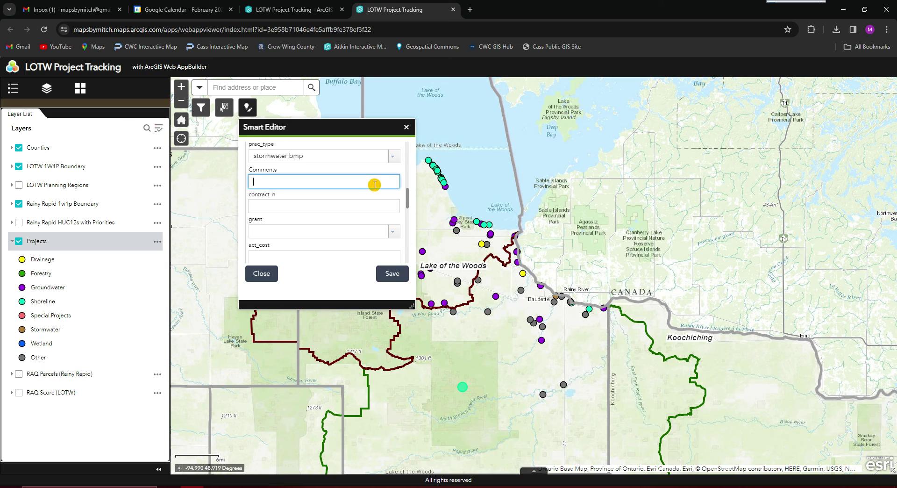
pyautogui.write('test')
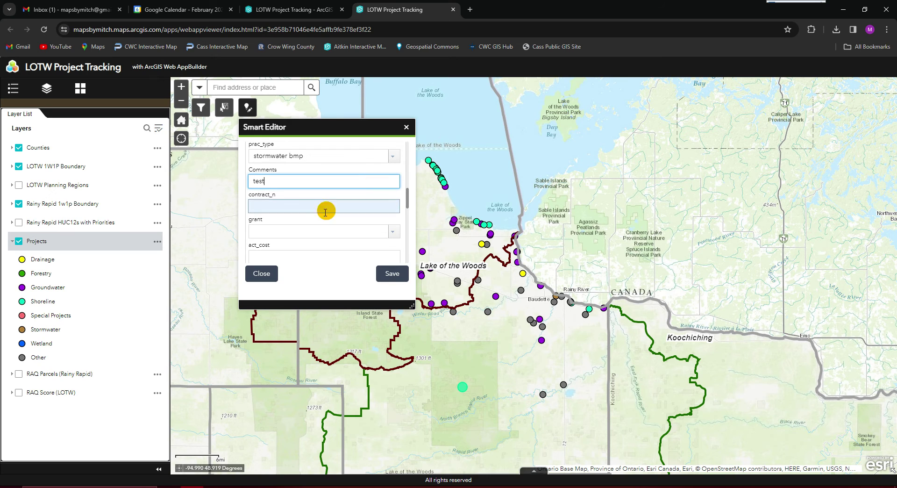
pyautogui.click(392, 231)
pyautogui.click(350, 252)
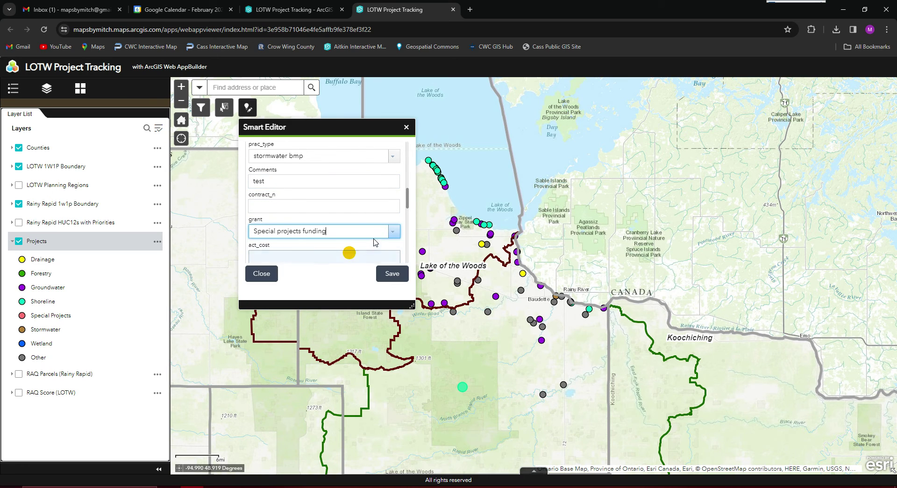
# Set the new point's final date to 2/6/2024 and save the feature.
pyautogui.tripleClick(406, 200)
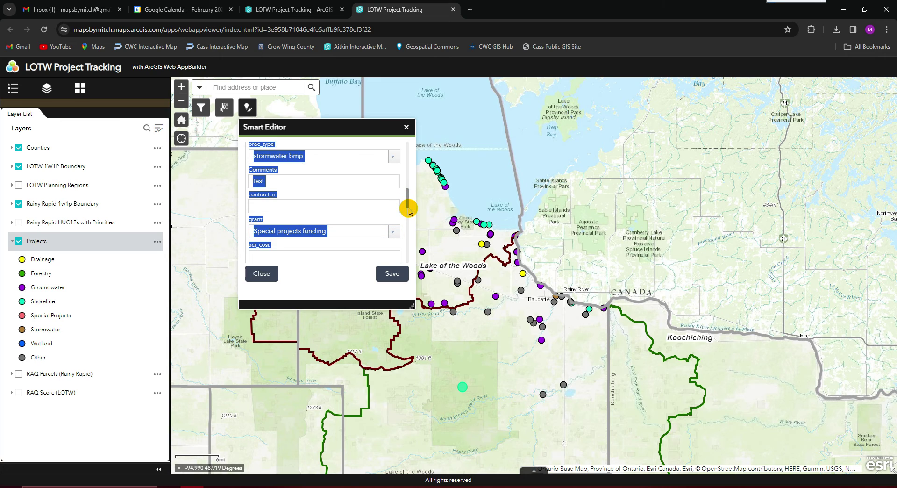
pyautogui.moveTo(406, 201); pyautogui.dragTo(406, 215)
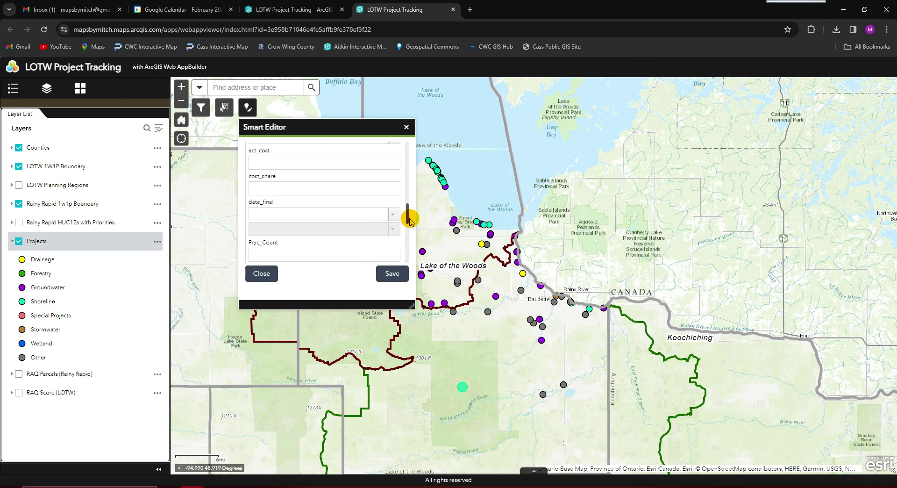
pyautogui.click(393, 211)
pyautogui.click(304, 264)
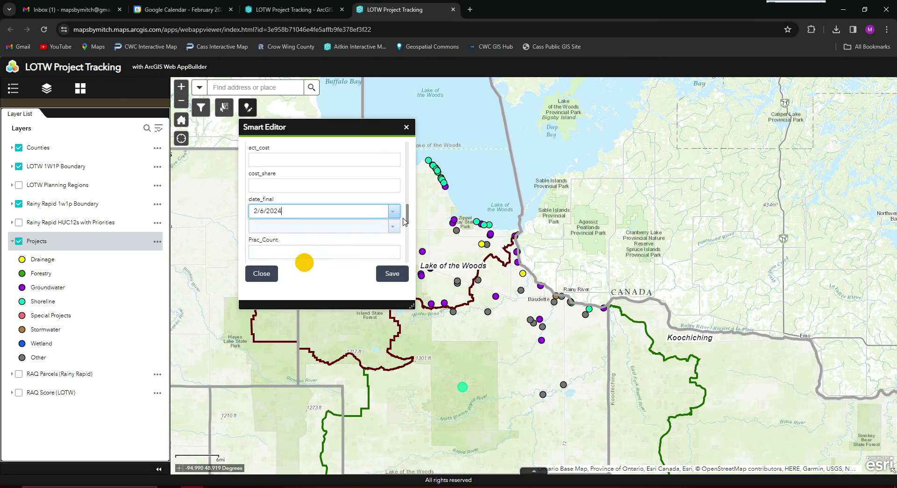
pyautogui.moveTo(408, 212); pyautogui.dragTo(407, 250)
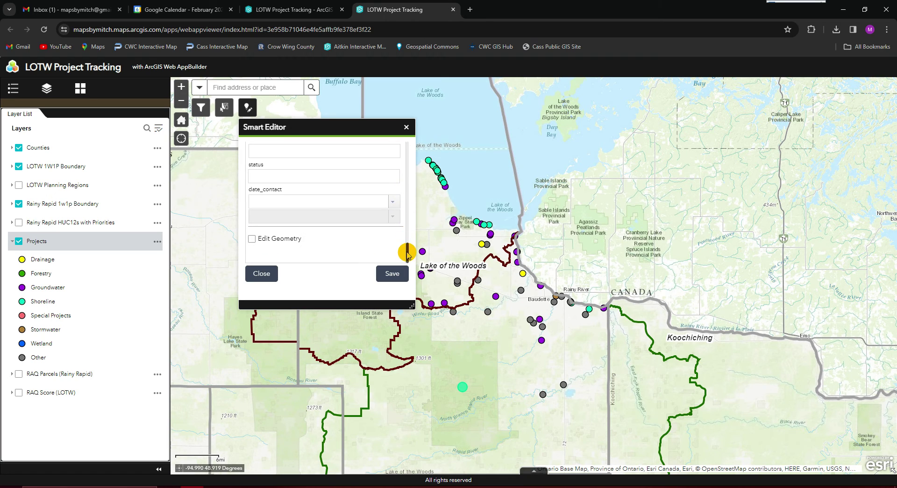
pyautogui.click(386, 276)
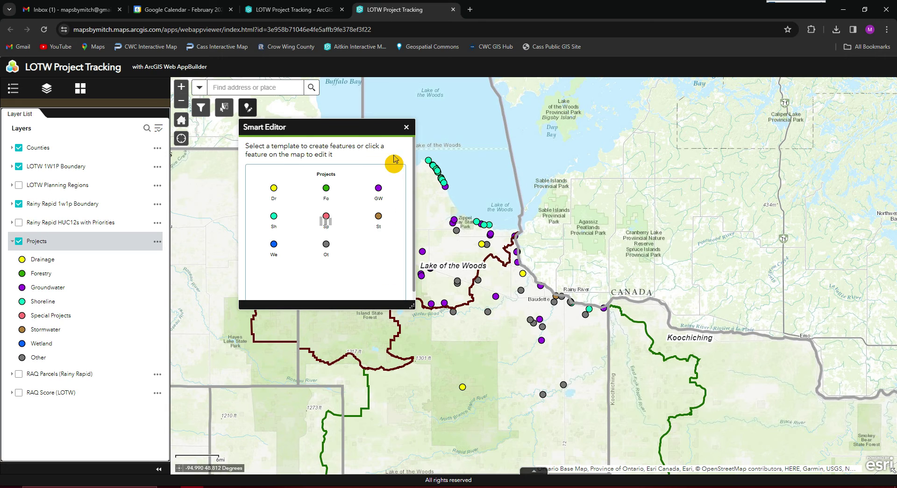
# Close the Smart Editor and review the attributes of the new Drainage point in its map pop-up.
pyautogui.click(407, 127)
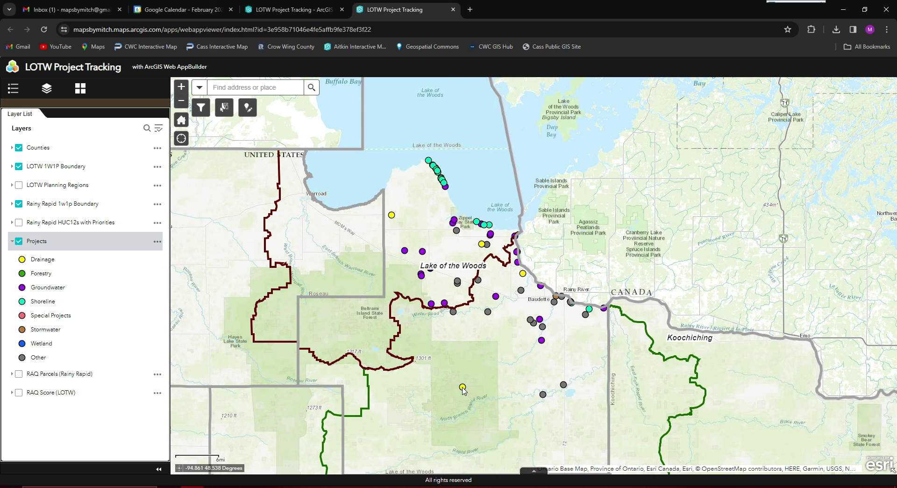
pyautogui.click(463, 387)
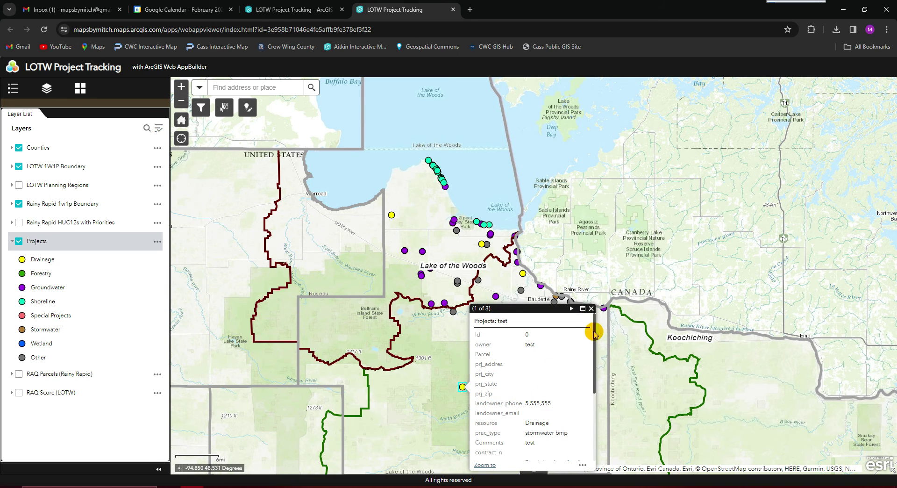
pyautogui.moveTo(595, 334)
pyautogui.mouseDown()
pyautogui.moveTo(591, 417)
pyautogui.moveTo(592, 319)
pyautogui.mouseUp()
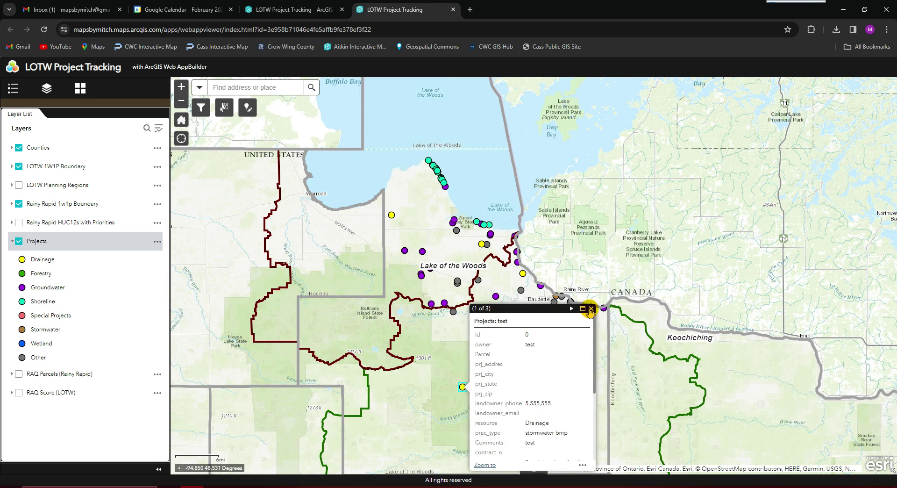
# Close the map pop-up, inspect the test Drainage point's attribute form in the Smart Editor down to its last fields, and close the editor.
pyautogui.click(591, 308)
pyautogui.click(248, 107)
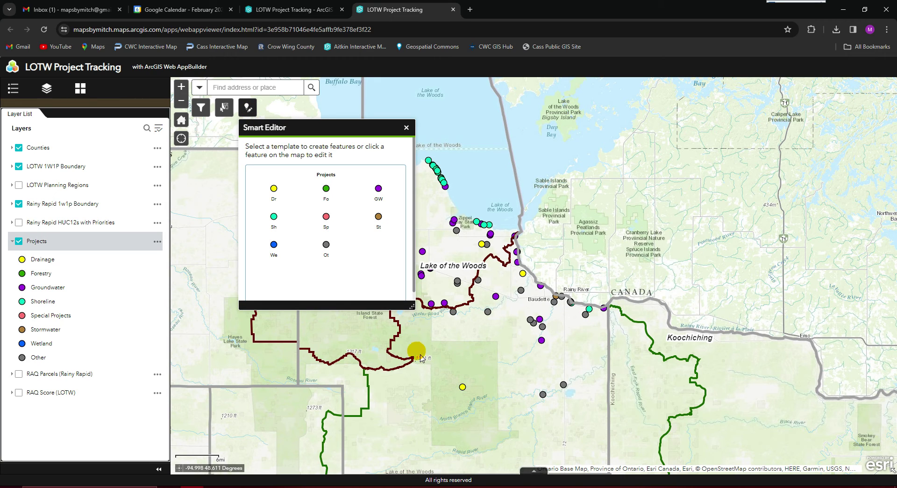
pyautogui.click(462, 388)
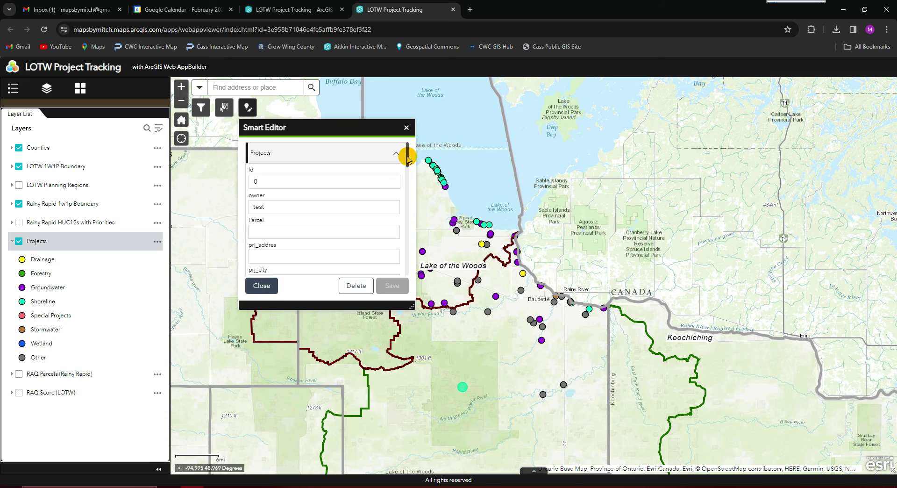
pyautogui.moveTo(407, 158); pyautogui.dragTo(403, 287)
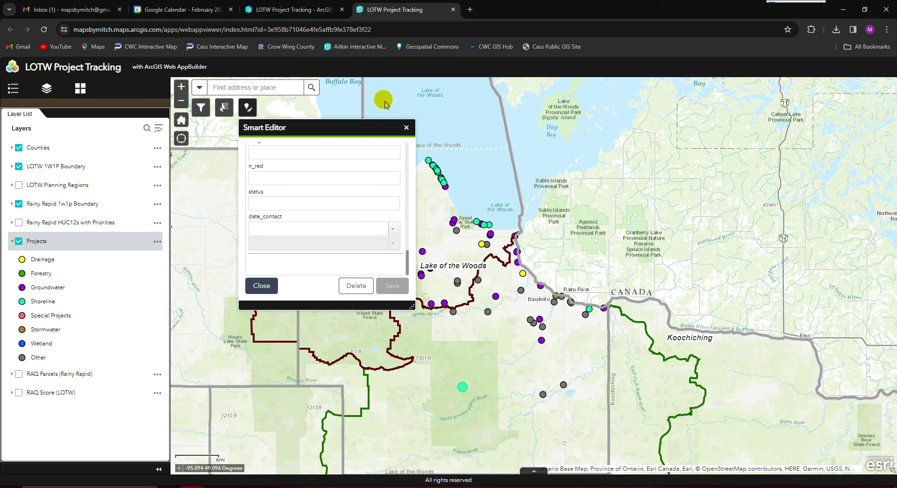
pyautogui.click(406, 129)
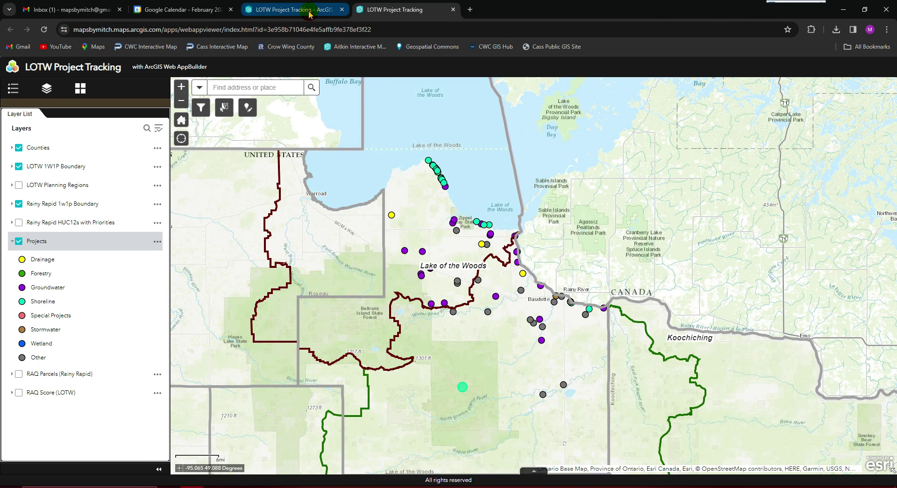
# Return to the Web AppBuilder configuration and set the Smart Editor's Save, Delete, Back and Close buttons to appear Above Edit Form.
pyautogui.click(309, 14)
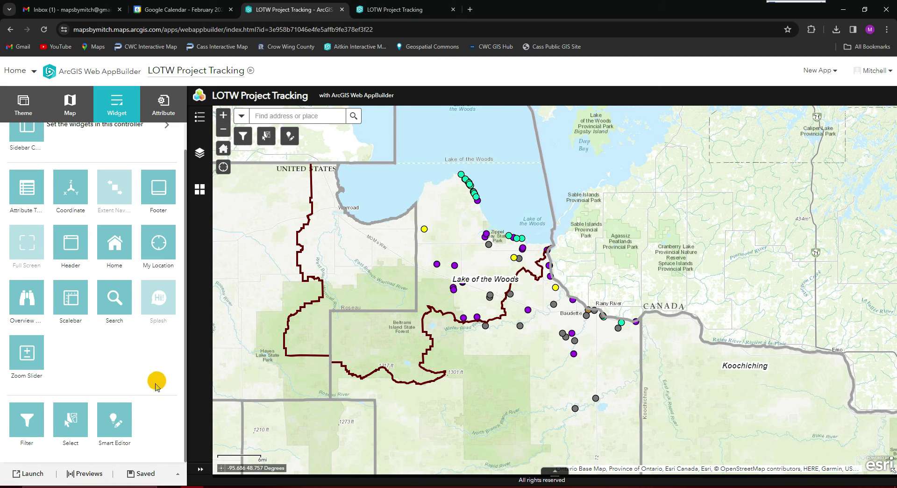
pyautogui.click(125, 426)
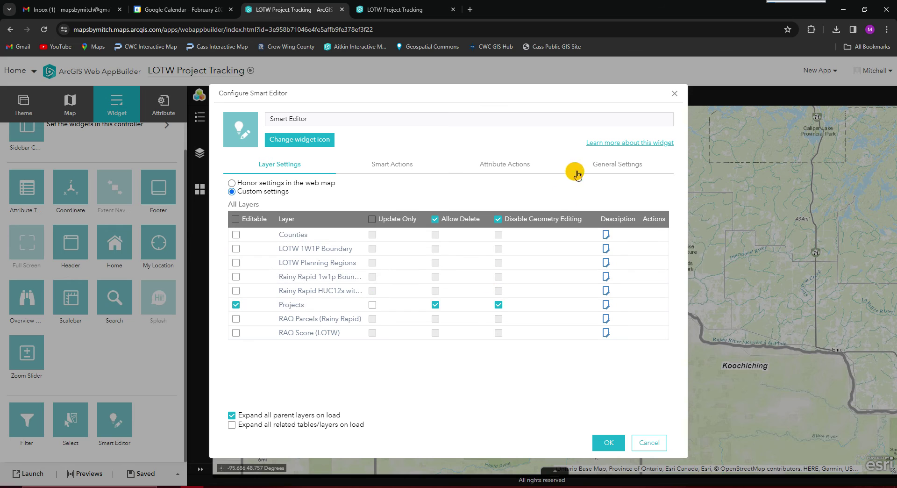
pyautogui.click(605, 166)
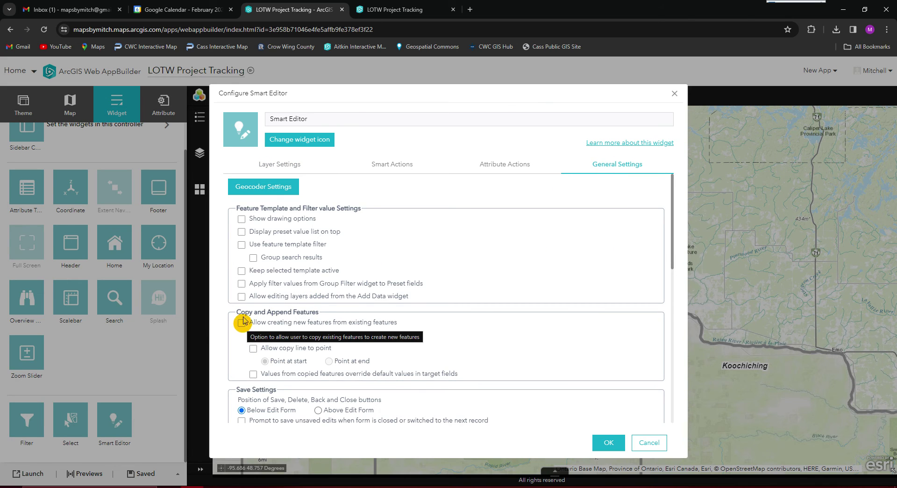
pyautogui.scroll(-3, 251, 286)
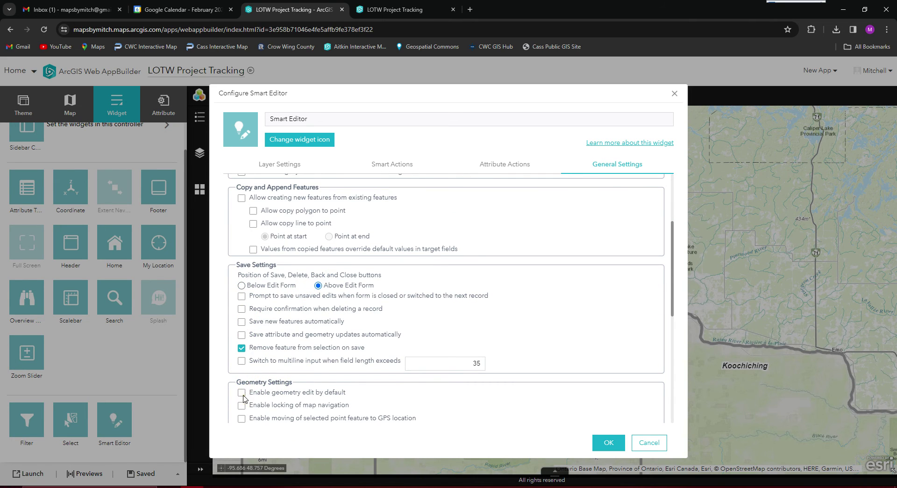
pyautogui.click(604, 442)
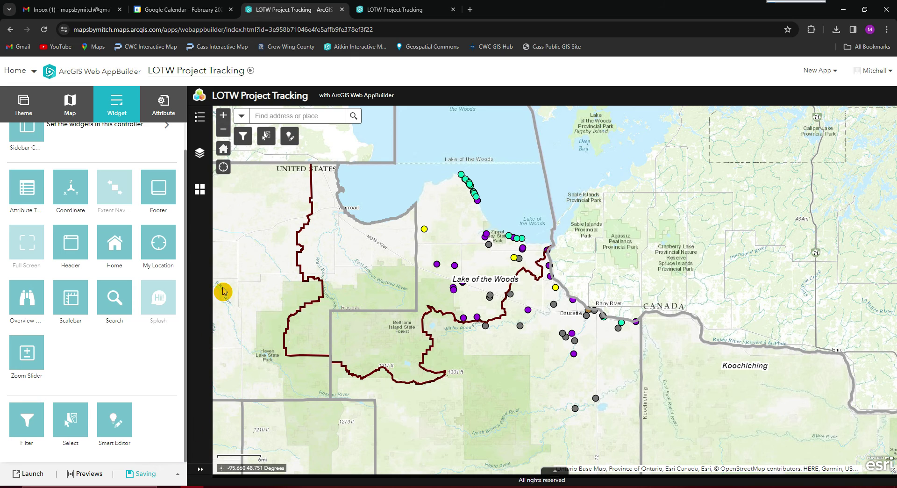
# Switch back to the live app and recheck the test Drainage point's form in the Smart Editor, closing the editor and any map pop-up.
pyautogui.click(395, 14)
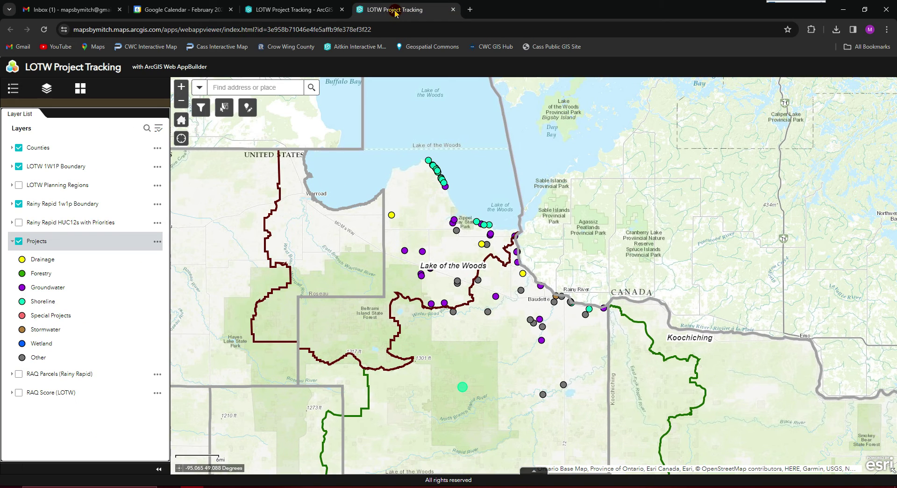
pyautogui.click(414, 413)
pyautogui.click(473, 354)
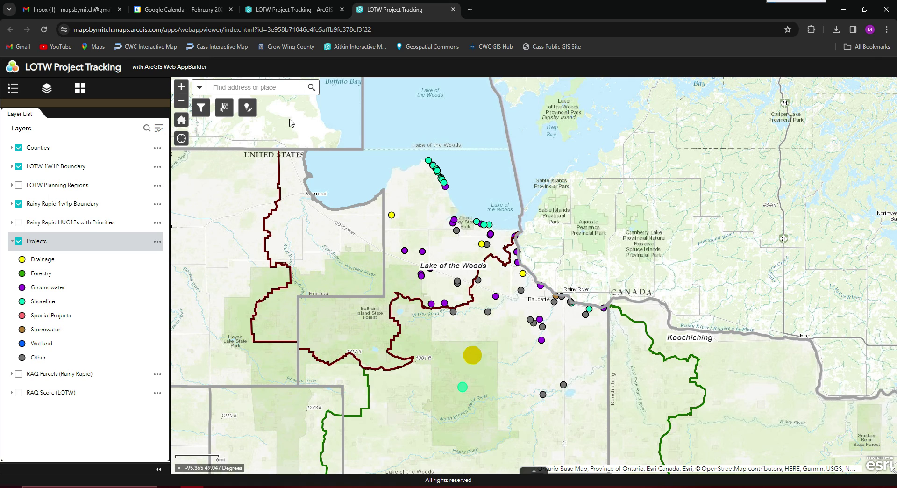
pyautogui.click(247, 109)
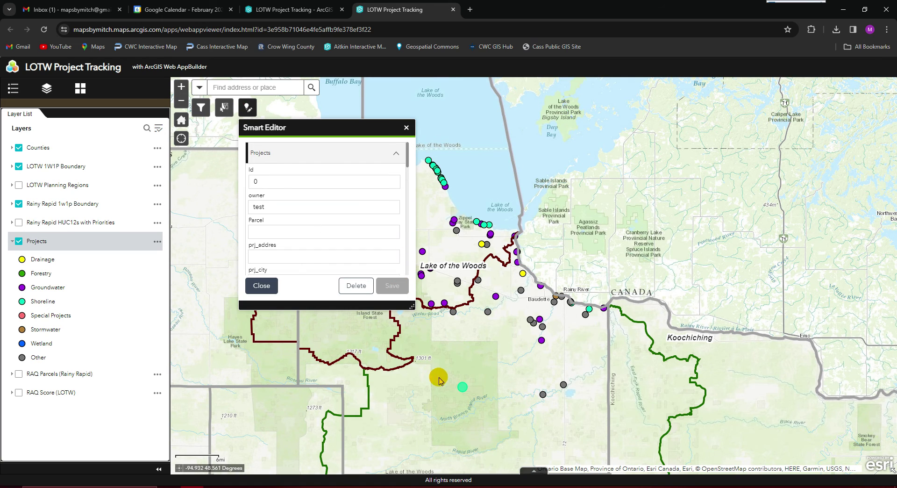
pyautogui.moveTo(408, 162); pyautogui.dragTo(402, 276)
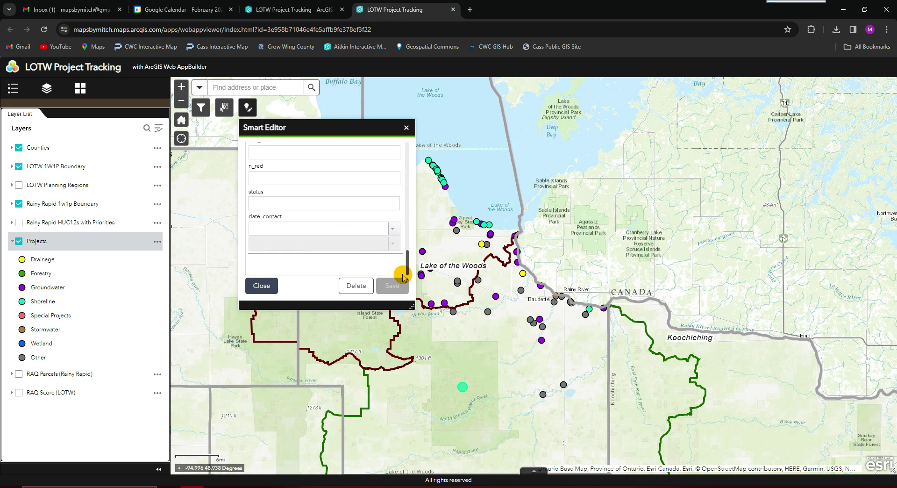
pyautogui.click(405, 129)
pyautogui.click(247, 108)
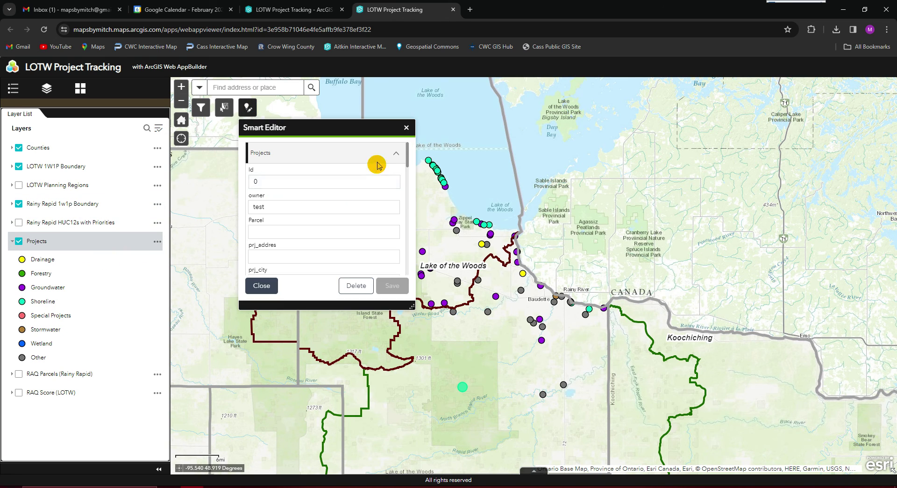
pyautogui.click(406, 128)
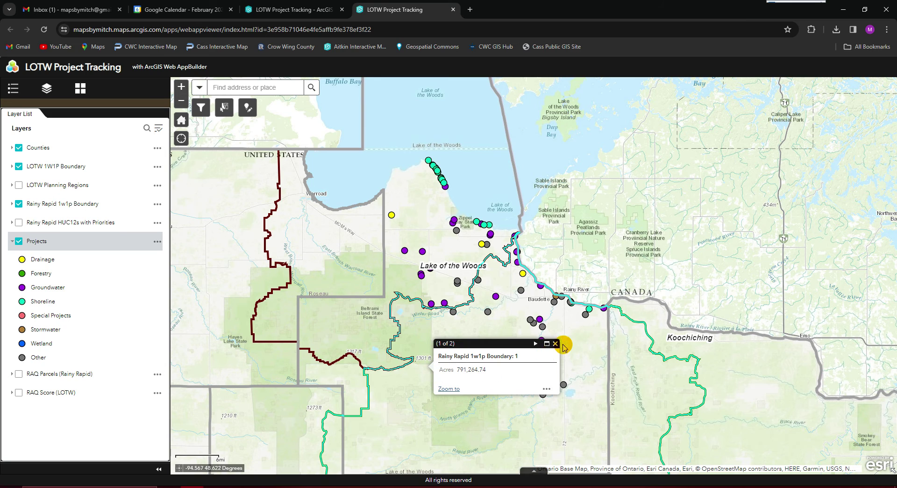
pyautogui.click(555, 344)
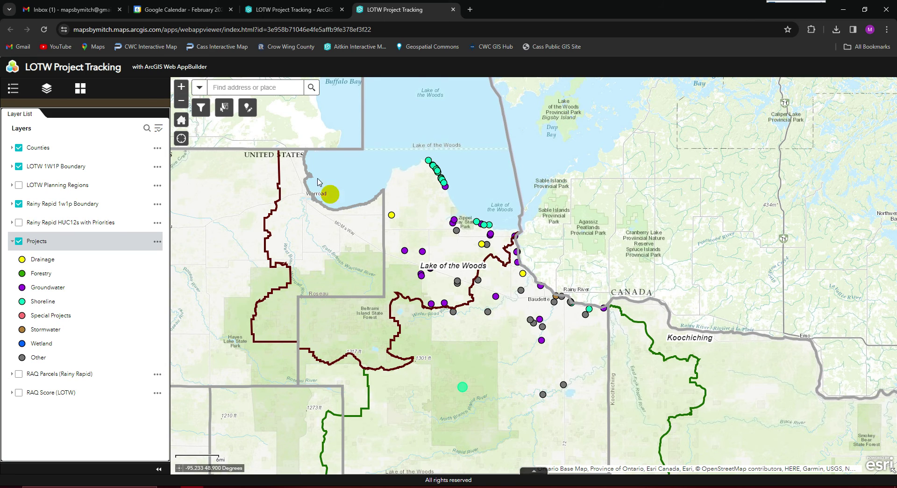
# Clear the current selection in the Projects layer using the Select tool and close the tool.
pyautogui.click(224, 107)
pyautogui.click(377, 196)
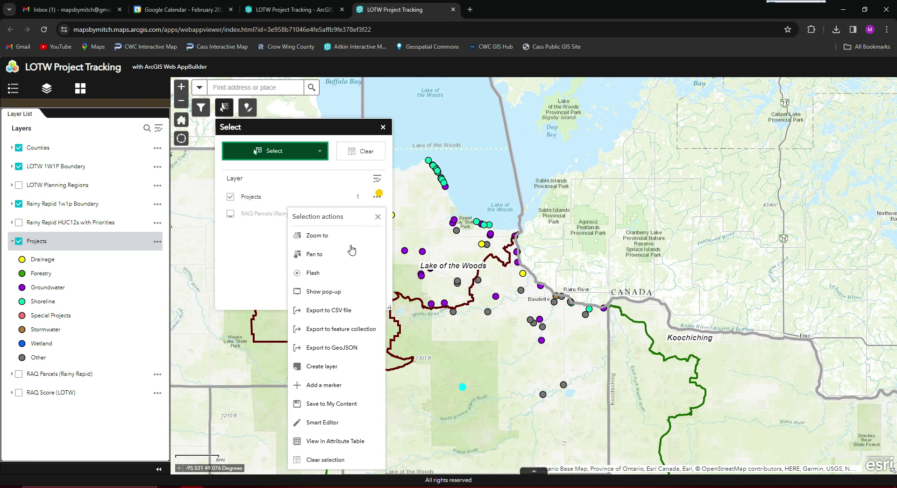
pyautogui.click(328, 456)
pyautogui.click(383, 127)
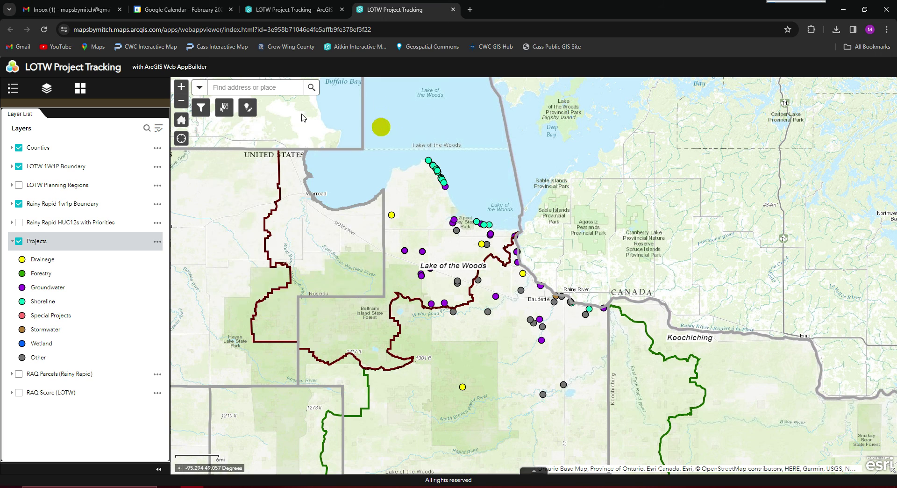
# Add a Forestry point just west of the test Drainage point with the Smart Editor, shift it slightly northwest, and save it.
pyautogui.click(247, 108)
pyautogui.click(269, 181)
pyautogui.click(321, 192)
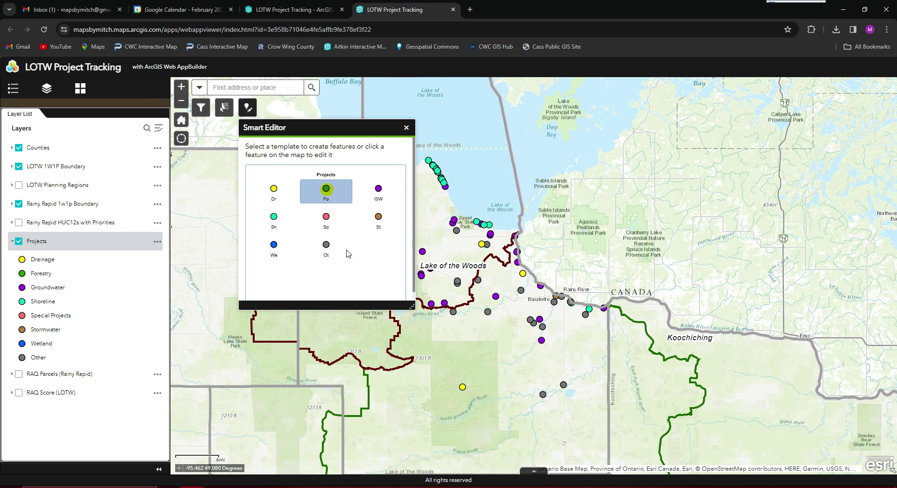
pyautogui.click(447, 389)
pyautogui.click(388, 183)
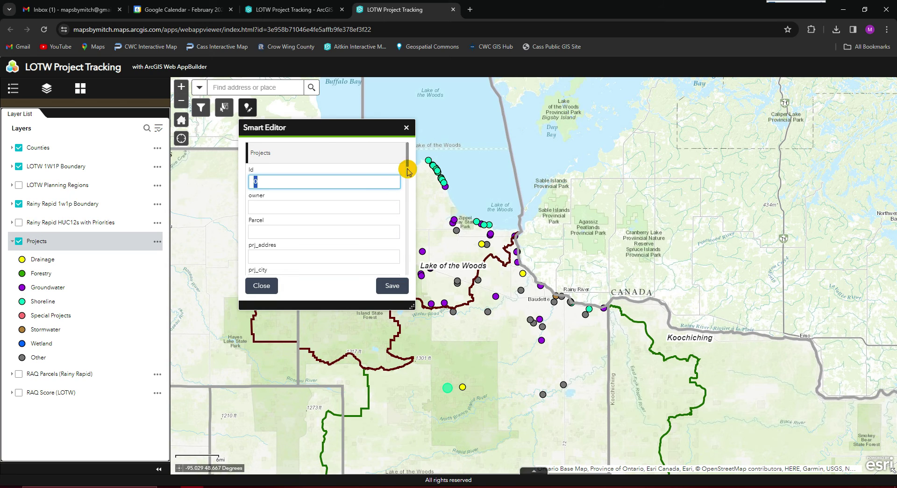
pyautogui.scroll(-5, 407, 162)
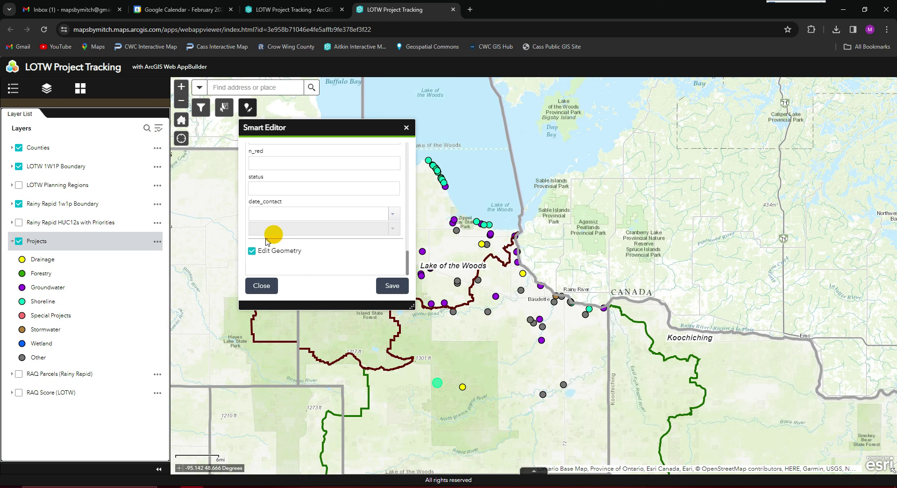
pyautogui.click(389, 285)
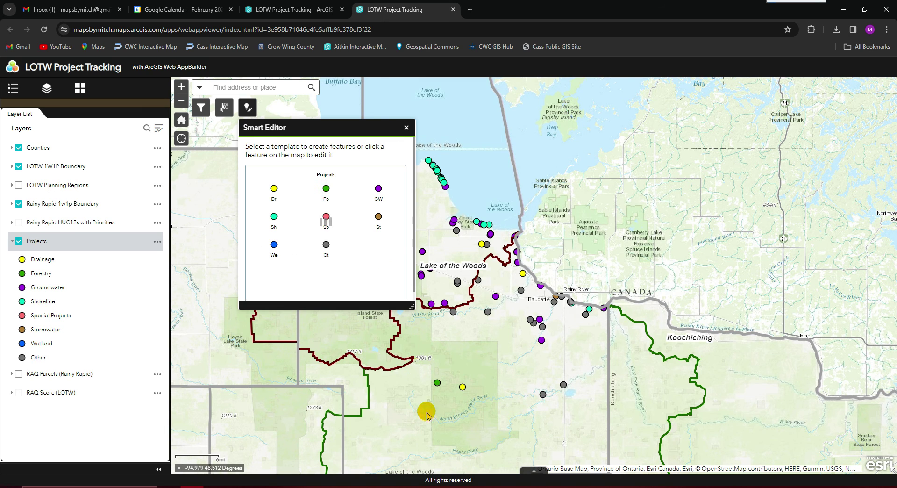
# Delete the Forestry point and the test Drainage point with the Smart Editor, and close the editor.
pyautogui.click(438, 383)
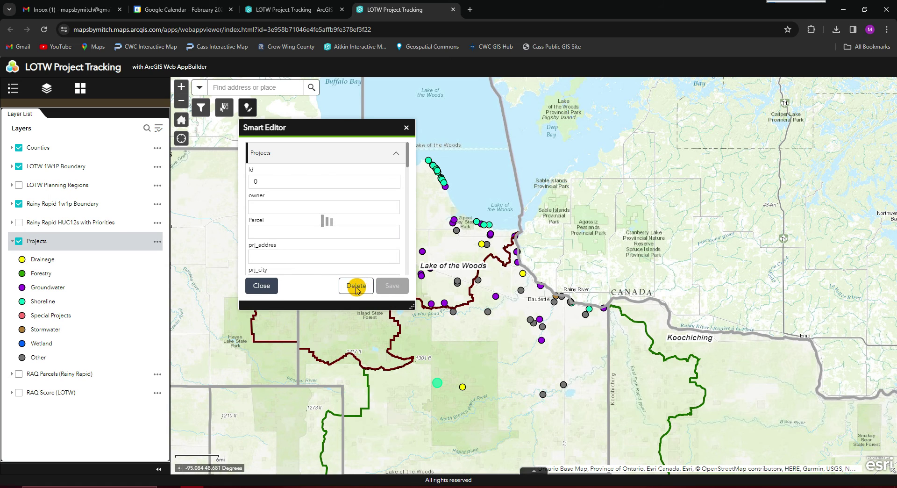
pyautogui.click(461, 387)
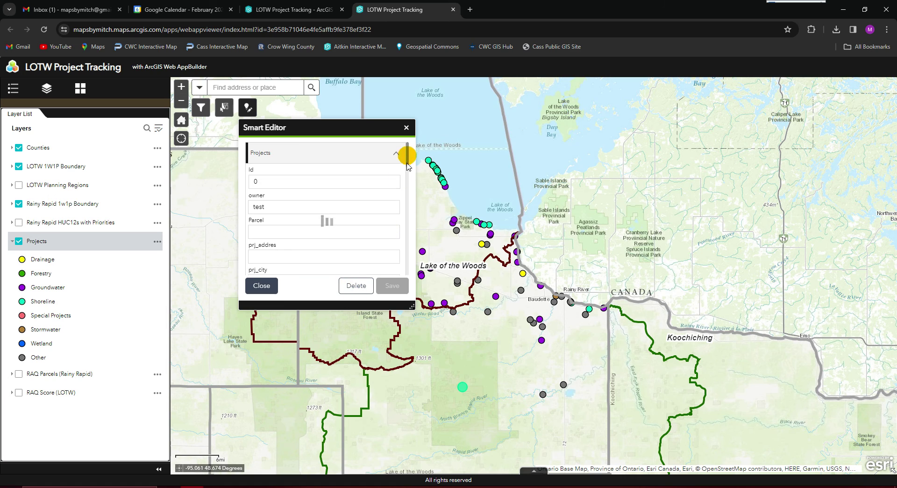
pyautogui.click(406, 127)
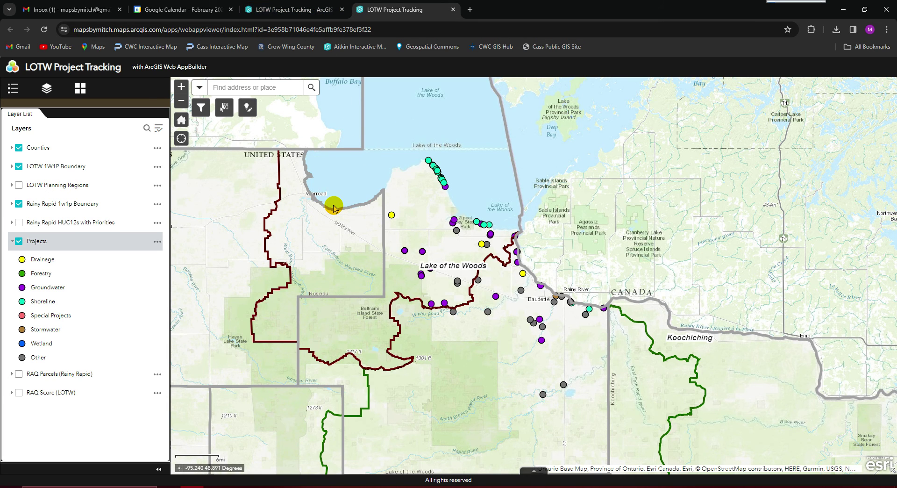
# Leave the app configuration for the ArcGIS Online content and open the LOTW_project_tracking hosted feature layer's item page.
pyautogui.click(288, 9)
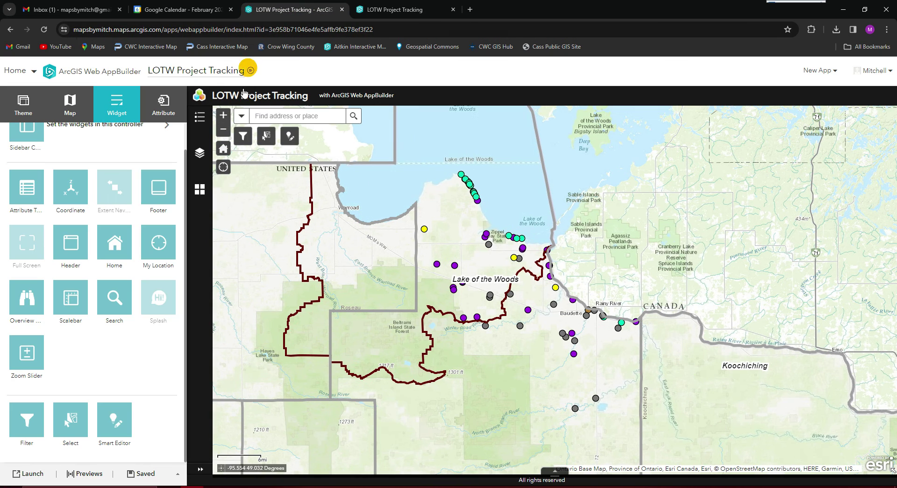
pyautogui.click(30, 70)
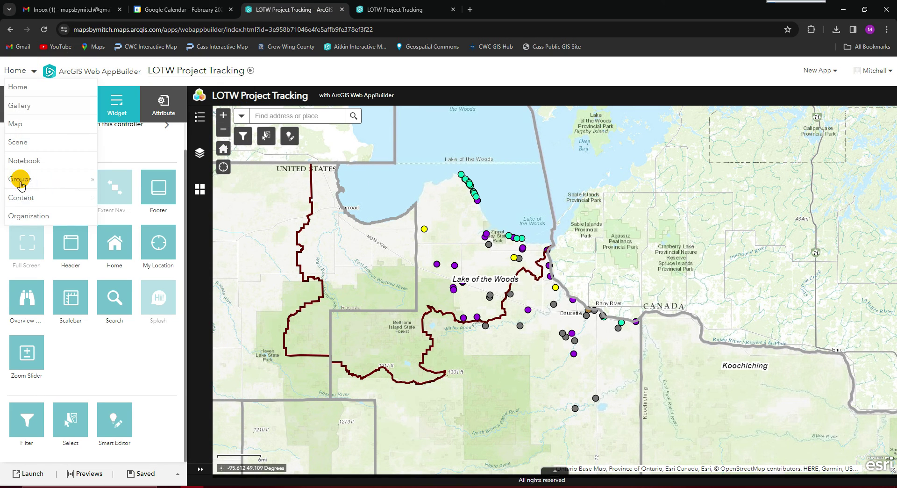
pyautogui.click(20, 196)
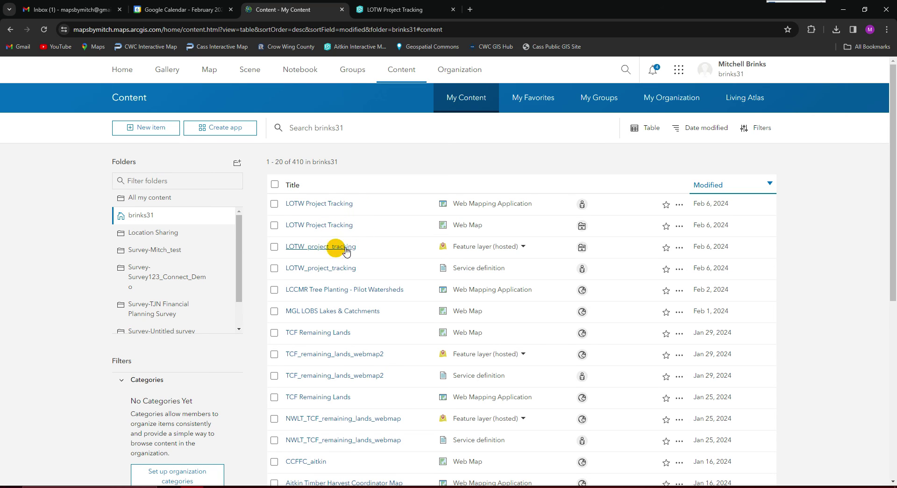
pyautogui.click(323, 249)
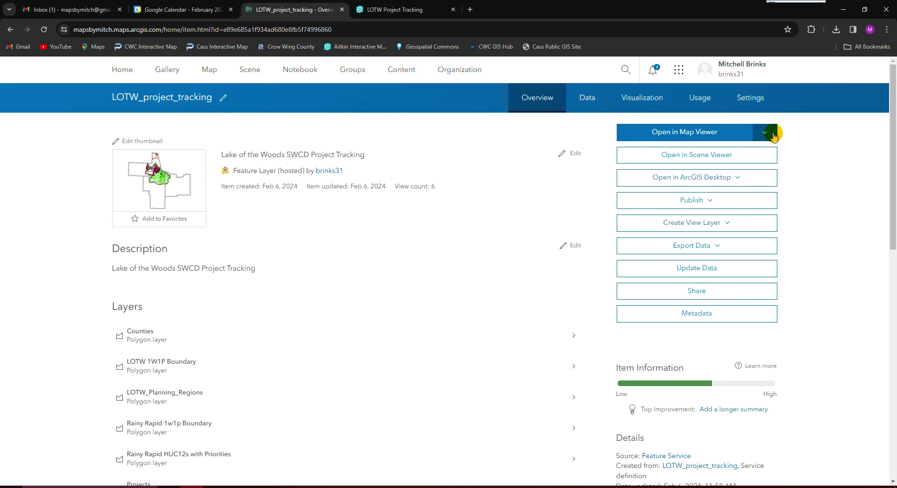
# Review the layer's data export formats and Map Viewer opening options, and return to the live LOTW Project Tracking app.
pyautogui.click(716, 245)
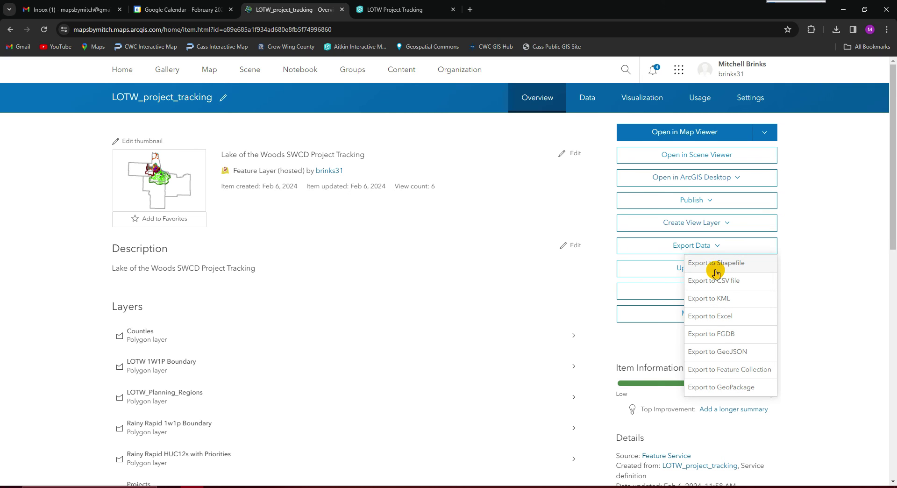
pyautogui.click(764, 137)
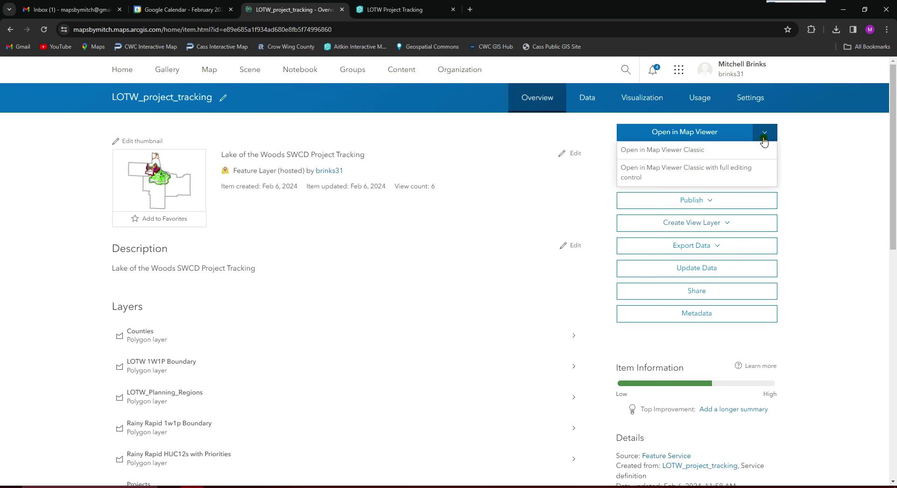
pyautogui.click(802, 151)
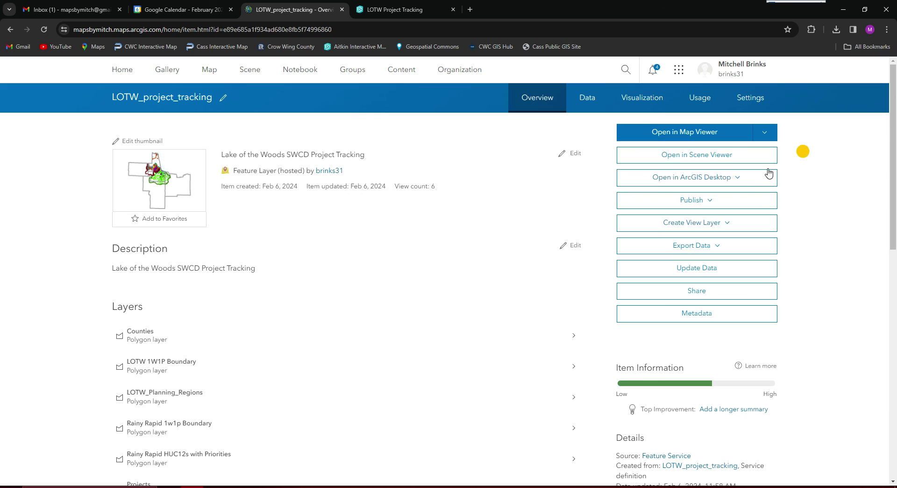
pyautogui.click(717, 252)
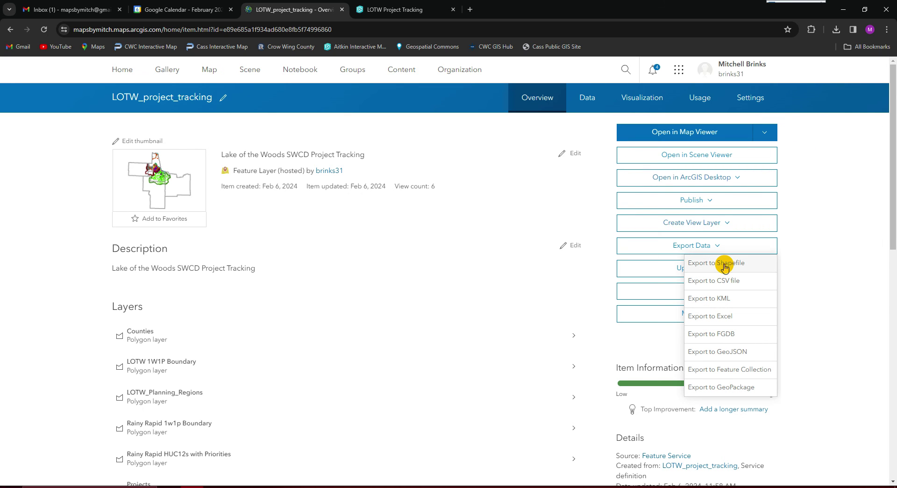
pyautogui.click(818, 306)
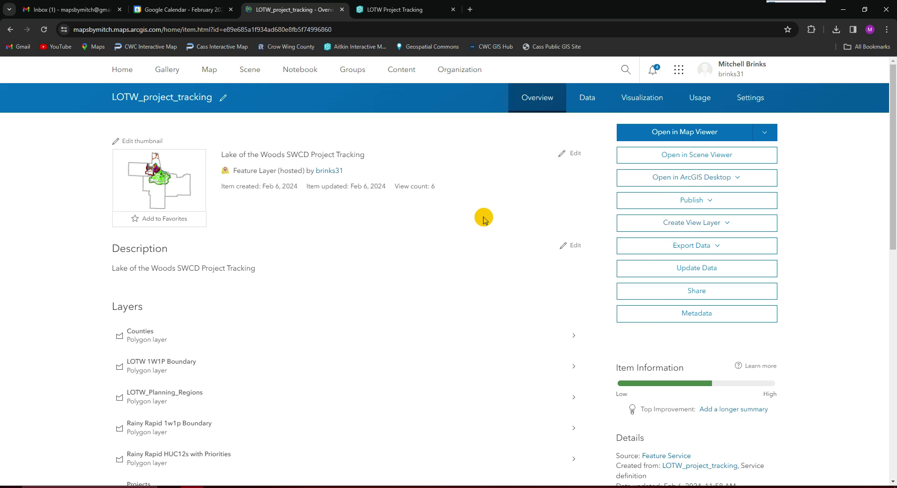
pyautogui.click(401, 5)
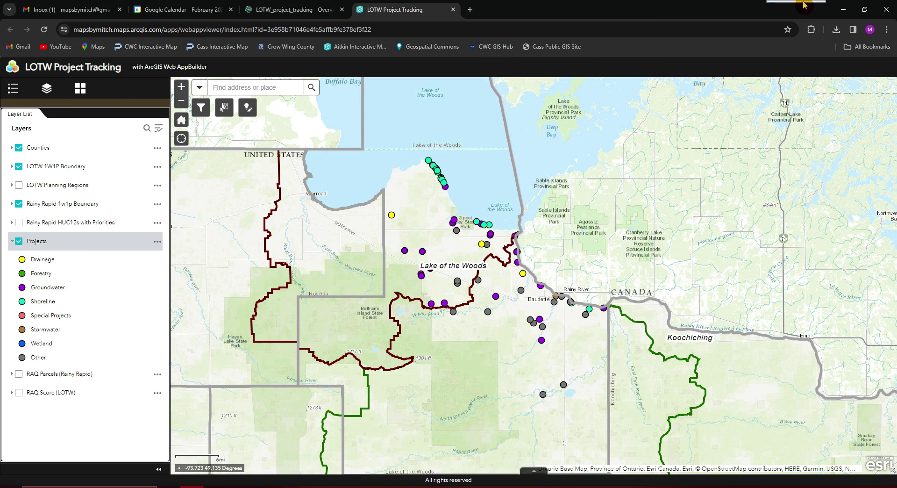
# Leave the live app for the ArcGIS Online content and open the LOTW Project Tracking web mapping application for configuration.
pyautogui.moveTo(804, 4)
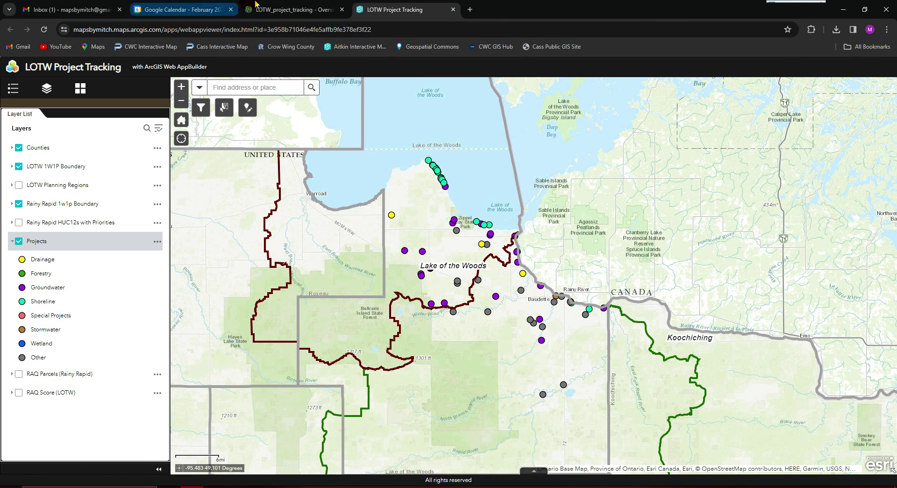
pyautogui.click(269, 9)
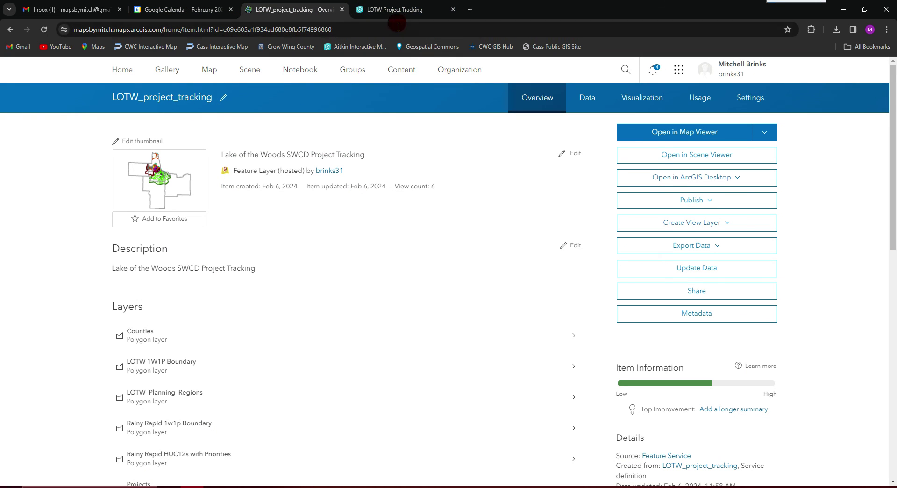
pyautogui.click(400, 70)
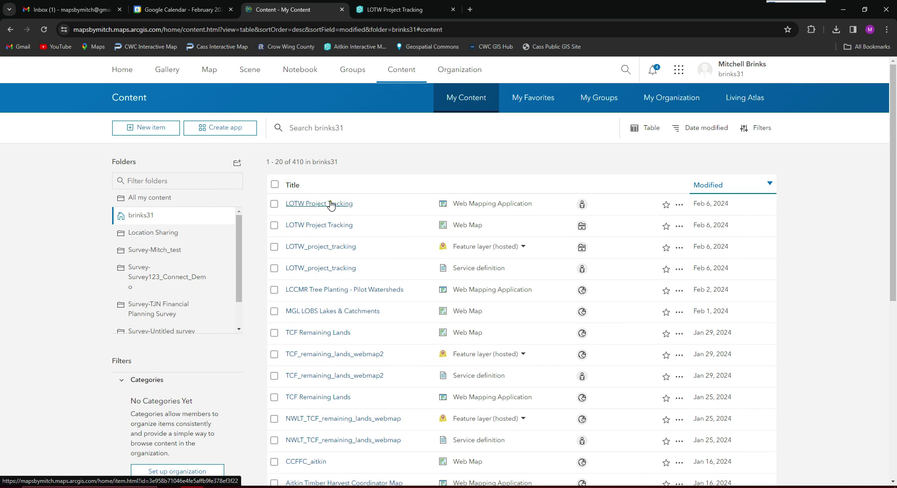
pyautogui.click(330, 205)
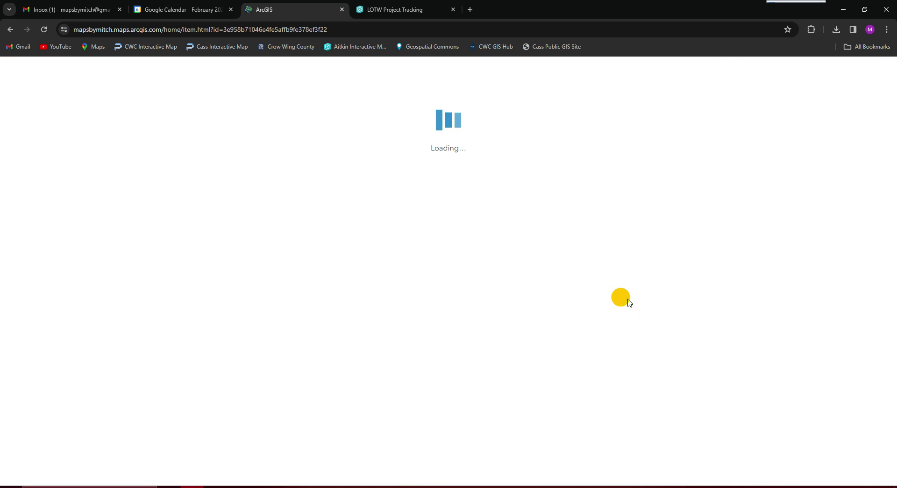
pyautogui.click(721, 162)
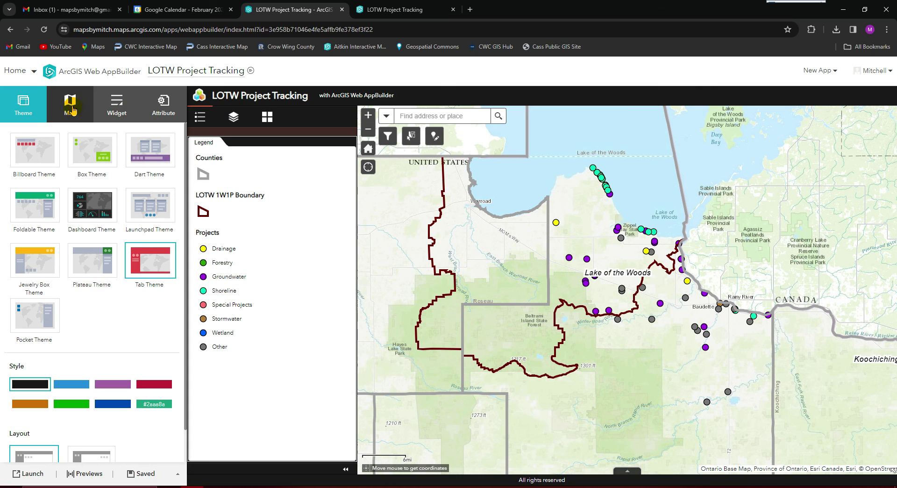
# Review the app's branding attributes and the custom logo options for image, alt text and link, and dismiss the logo settings.
pyautogui.click(121, 108)
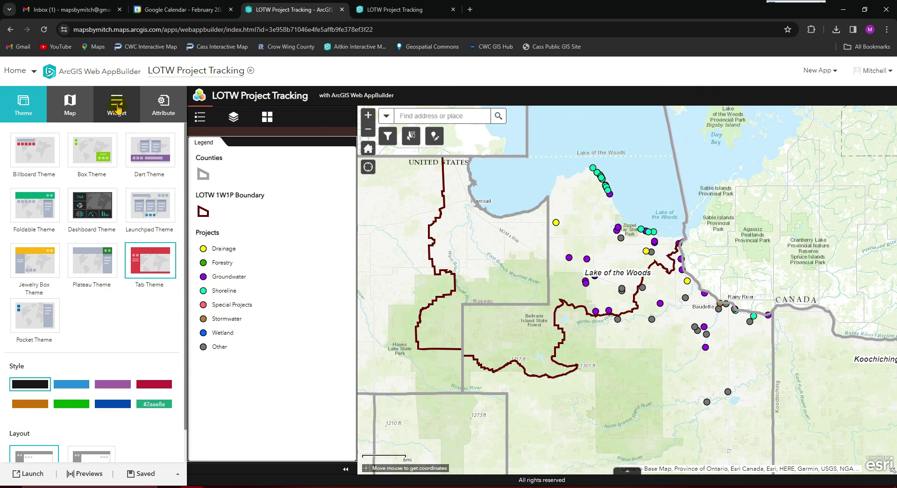
pyautogui.click(163, 106)
pyautogui.click(83, 159)
pyautogui.click(29, 172)
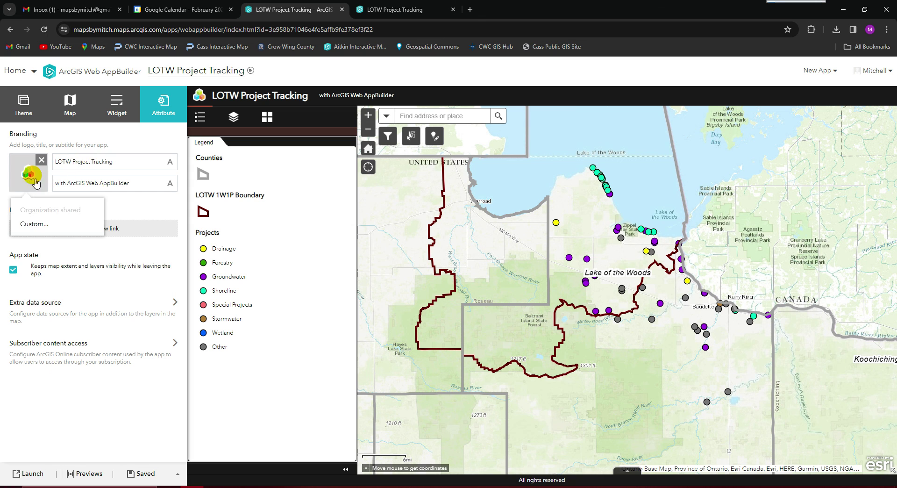
pyautogui.click(58, 171)
pyautogui.click(35, 169)
pyautogui.click(35, 223)
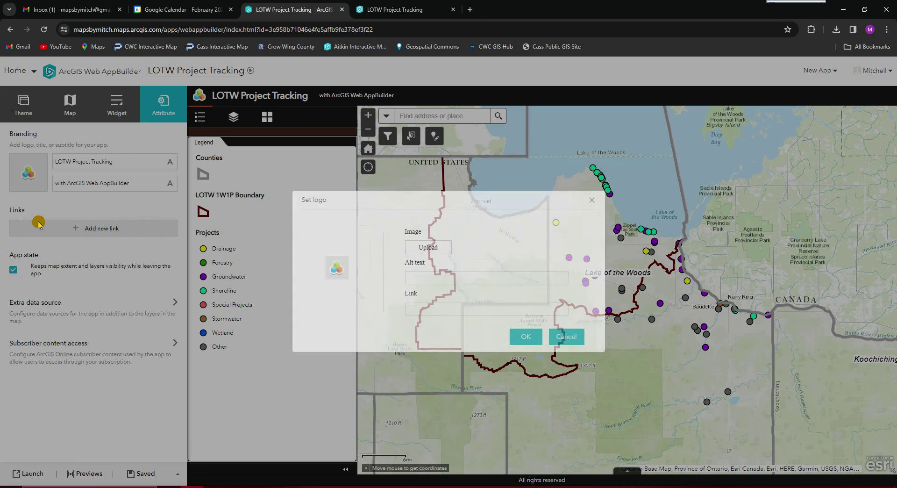
pyautogui.click(592, 200)
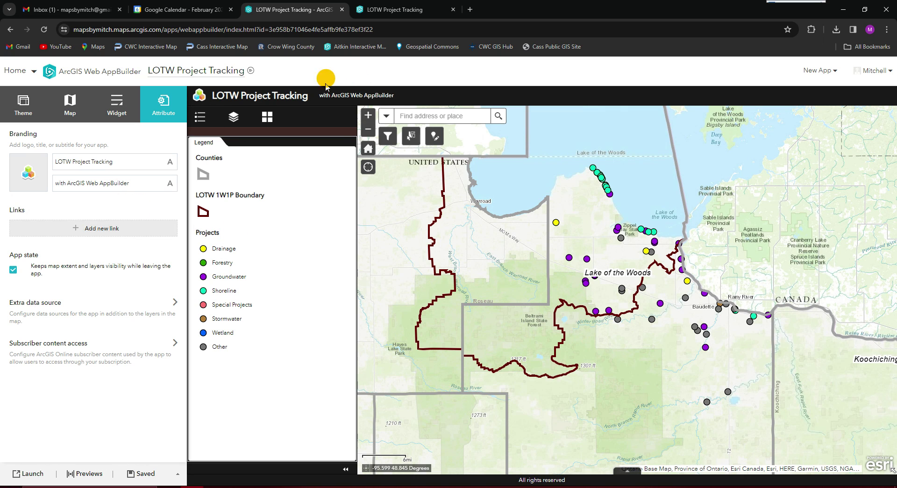